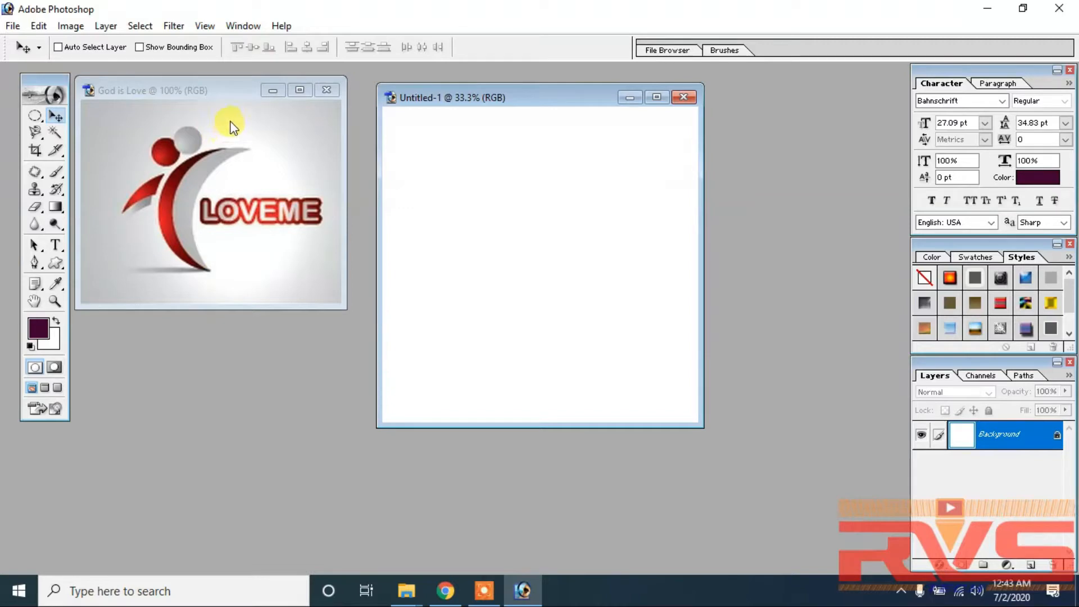
Maximize the blank Untitled-1 document window and add a new empty layer.
drag(464, 102, 427, 104)
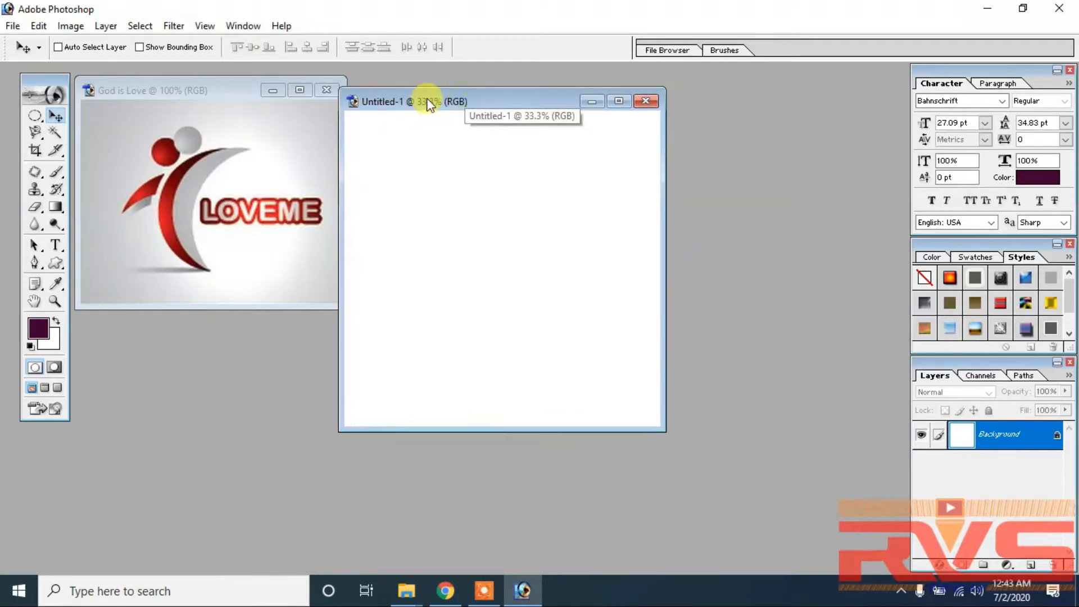
click(298, 140)
click(456, 224)
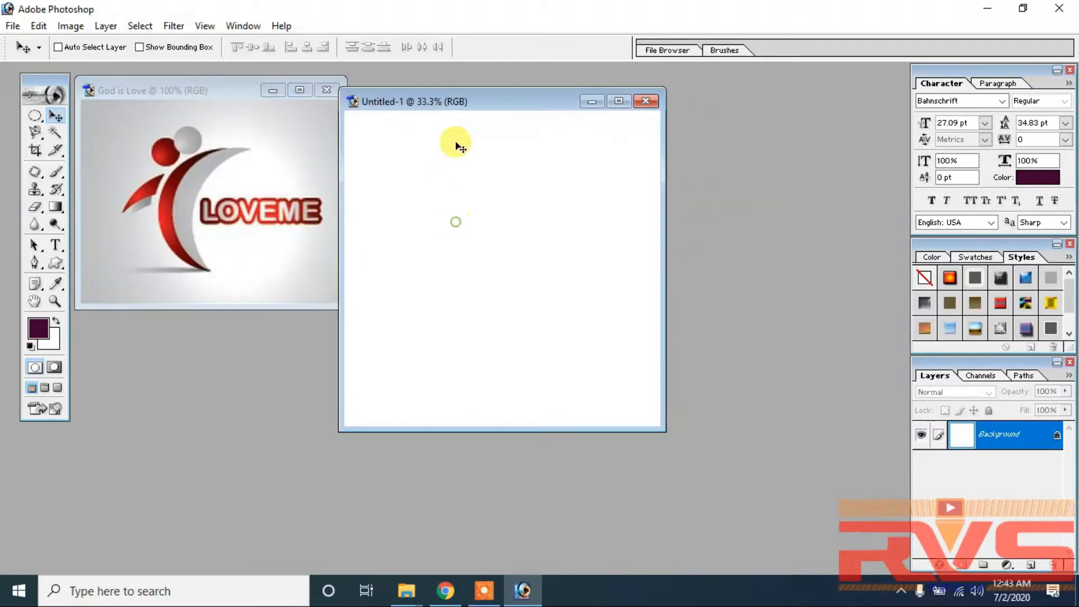
double_click(466, 99)
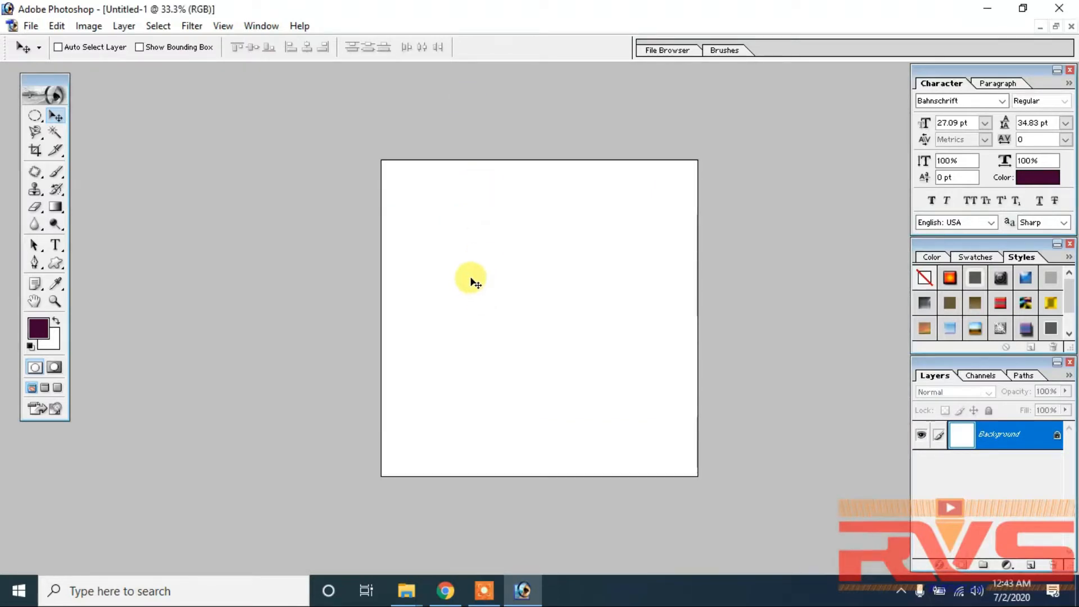
key(ctrl+shift+n)
key(Return)
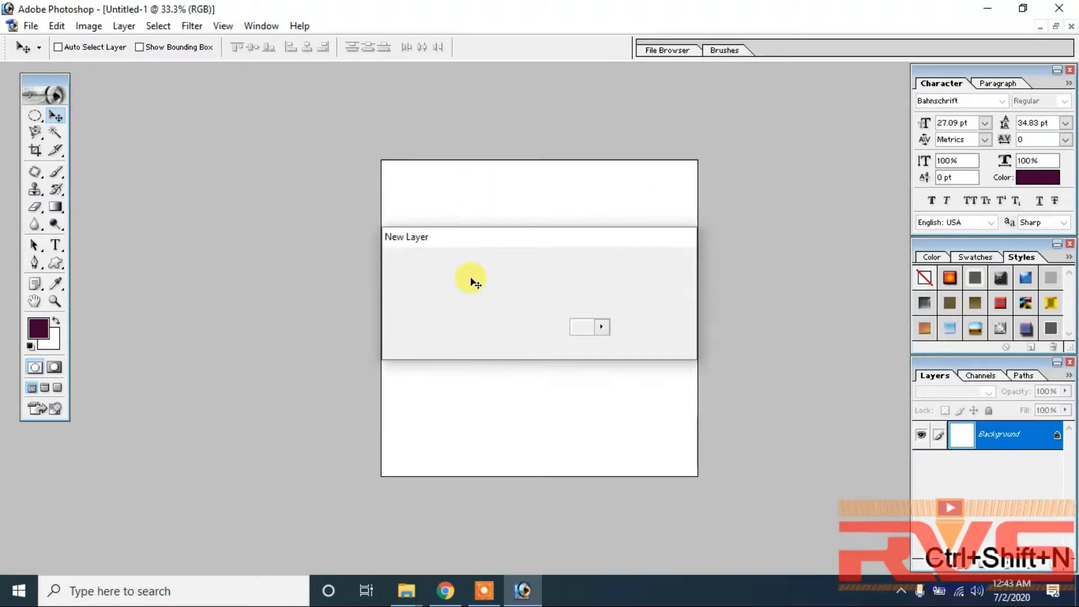
Fill the new layer with a white-to-grey radial gradient running from the canvas centre to its right edge.
click(55, 206)
drag(560, 301, 697, 160)
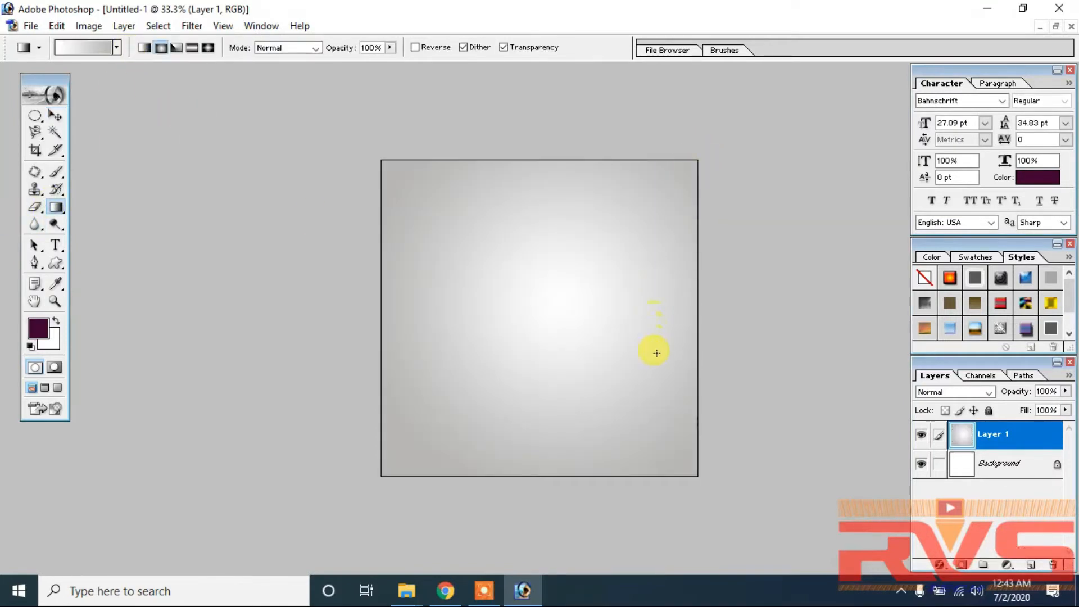
drag(527, 342, 700, 160)
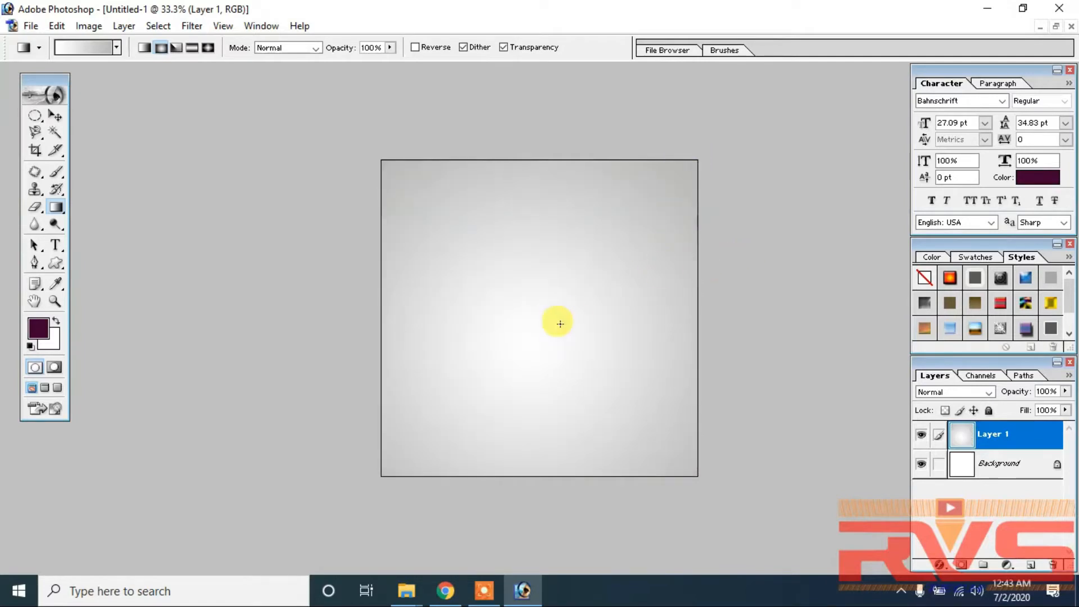
drag(541, 302, 696, 158)
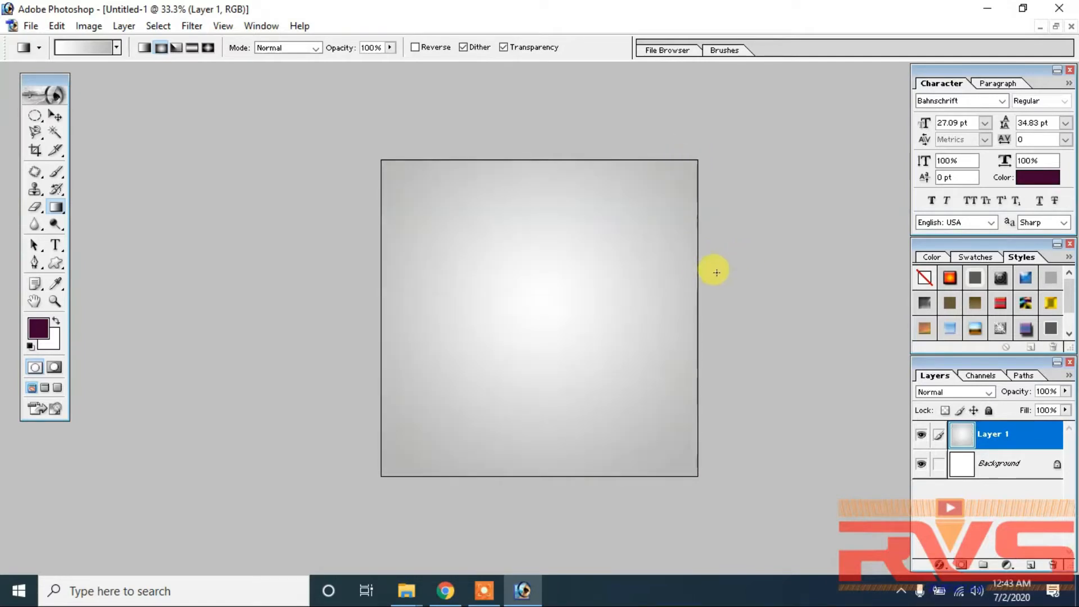
drag(575, 301, 694, 176)
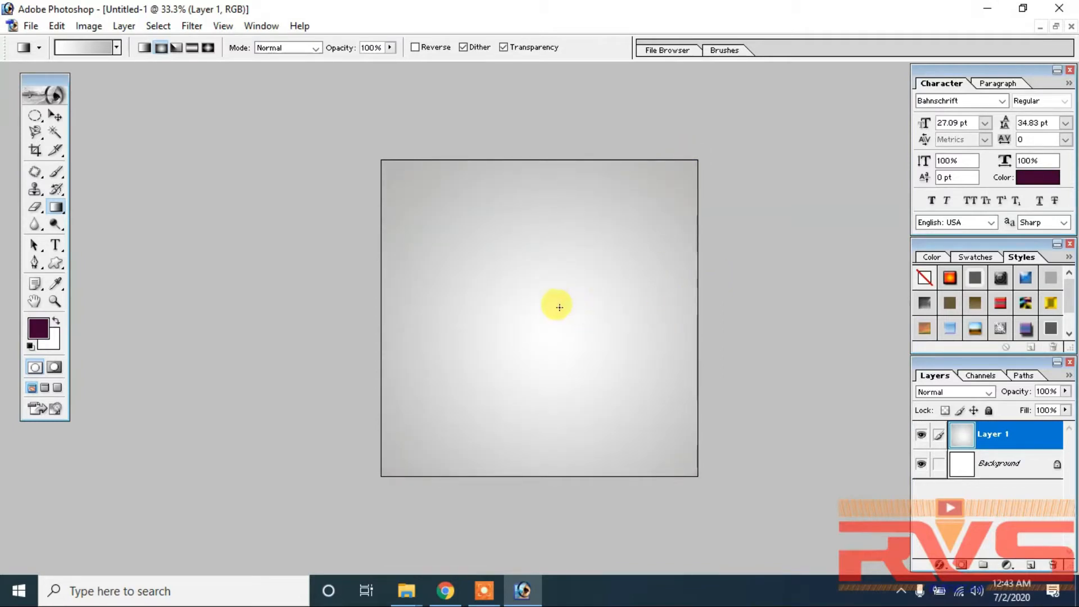
drag(682, 303, 702, 308)
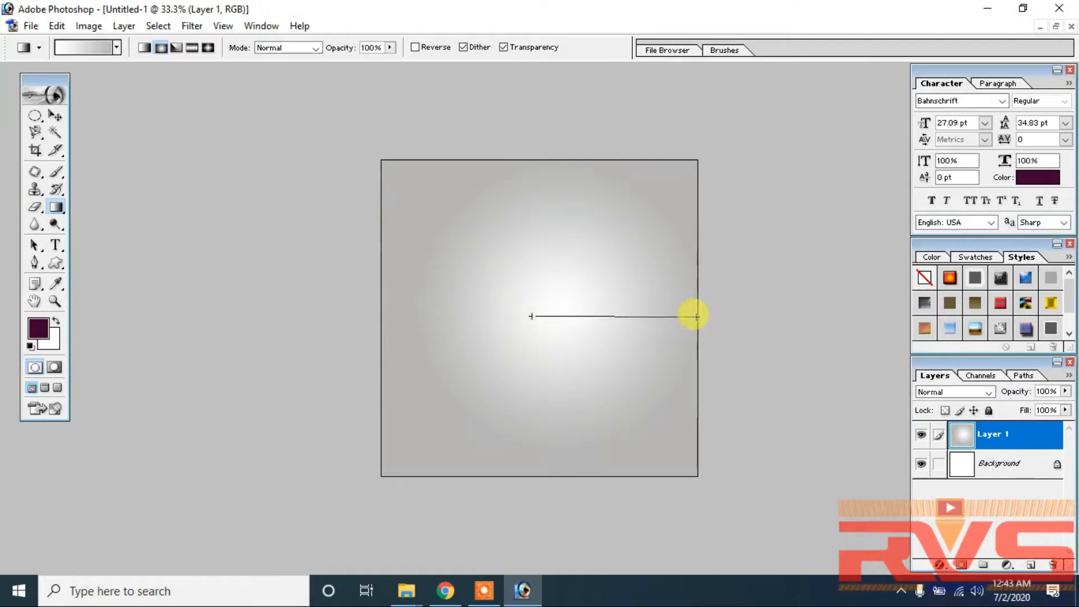
drag(696, 317, 698, 316)
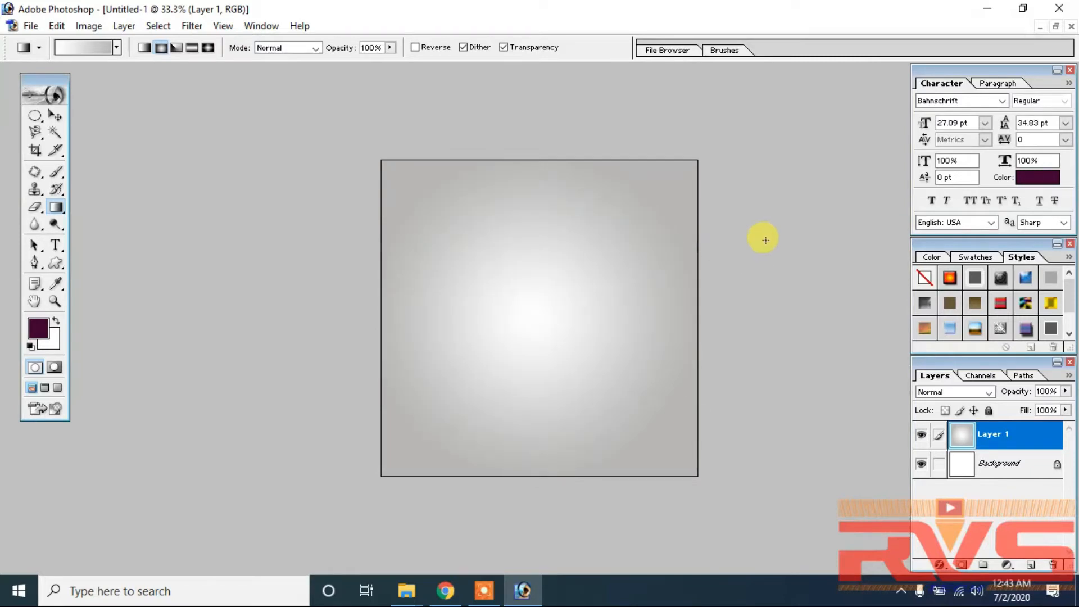
Restore and enlarge the Untitled-1 window beside the reference logo, with its canvas shown at 50%.
click(1056, 27)
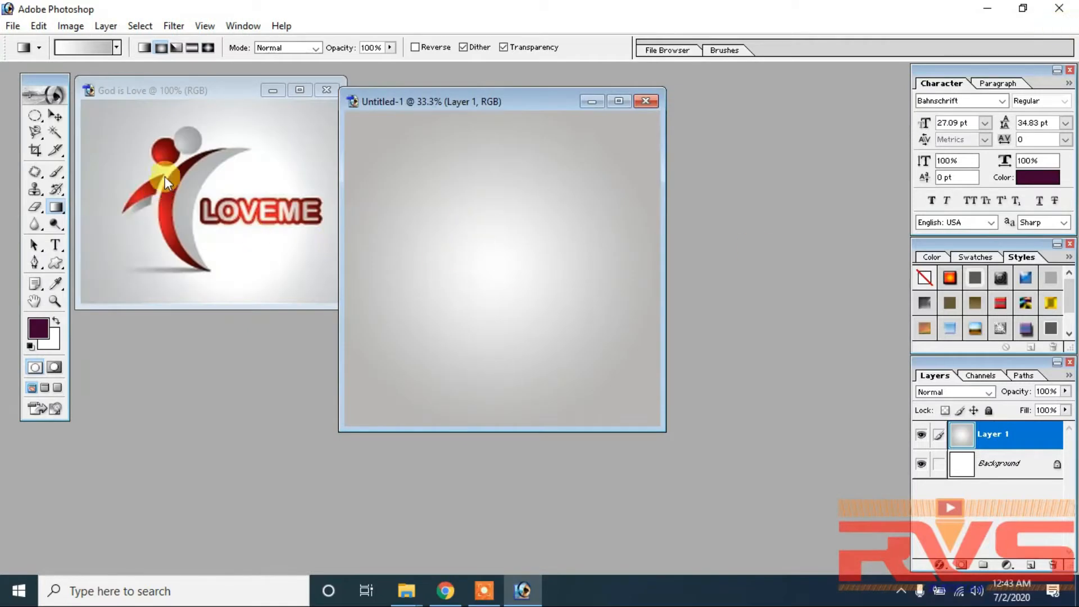
double_click(457, 100)
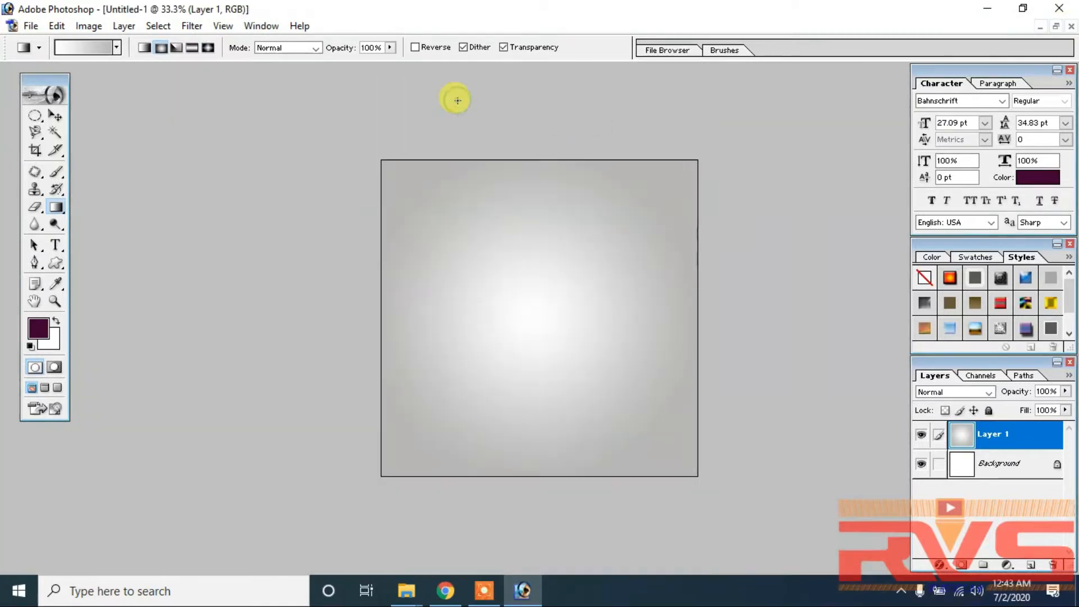
click(1057, 27)
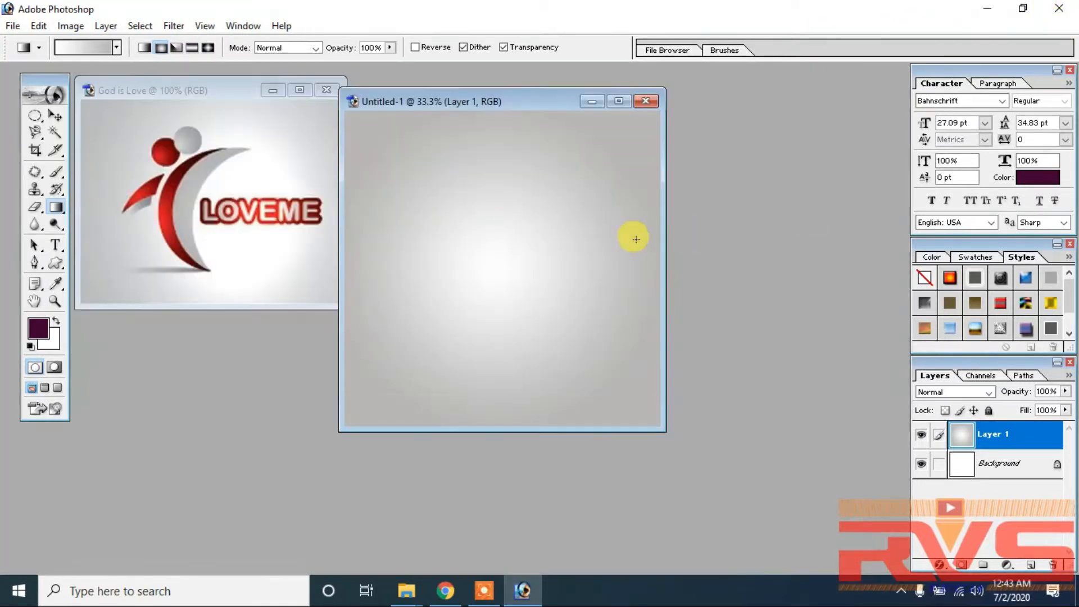
drag(451, 107, 534, 106)
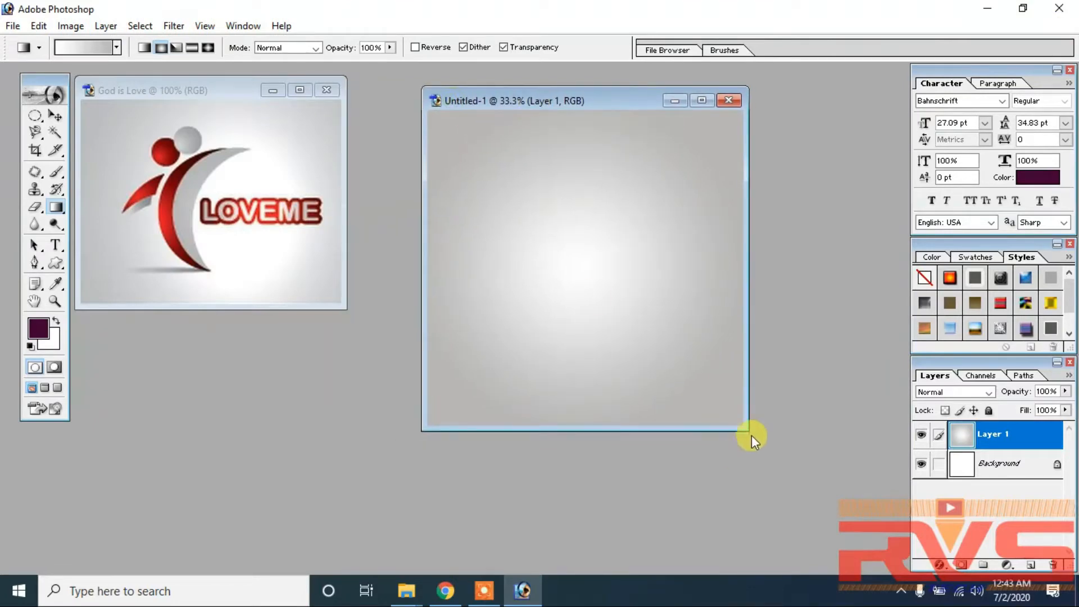
drag(753, 433, 964, 569)
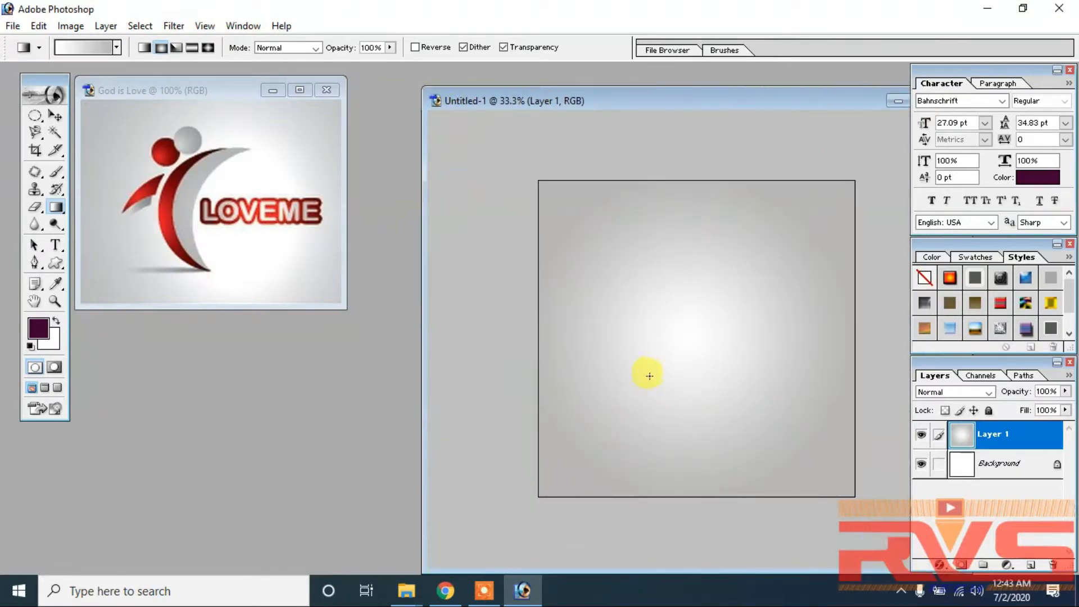
key(ctrl+space)
click(655, 306)
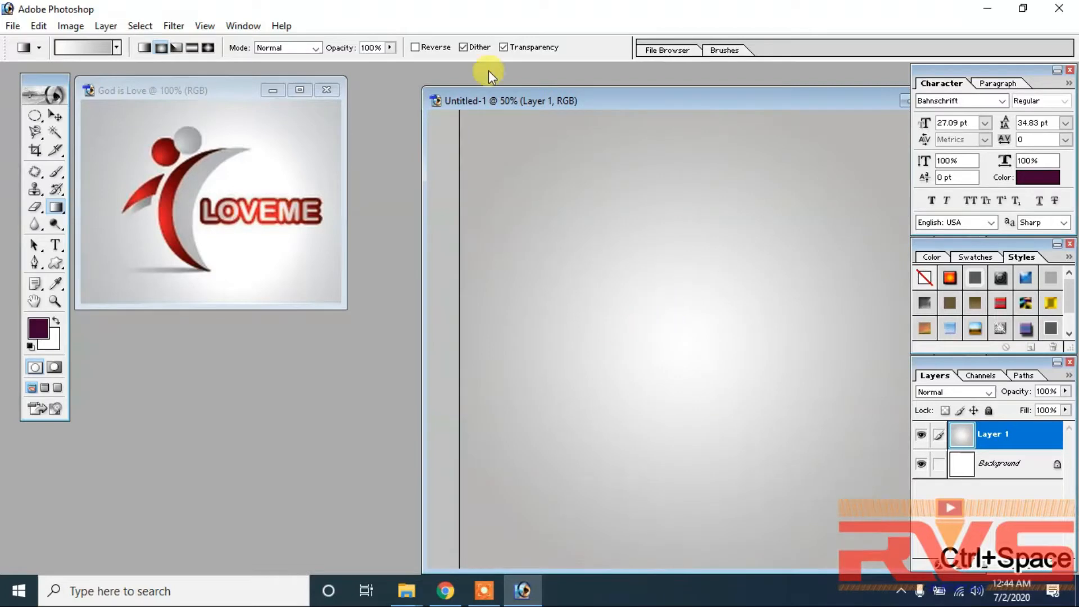
drag(448, 100, 375, 49)
Make a circular selection around the canvas centre, fill it with the dark purple foreground colour on a new layer, and deselect.
click(36, 115)
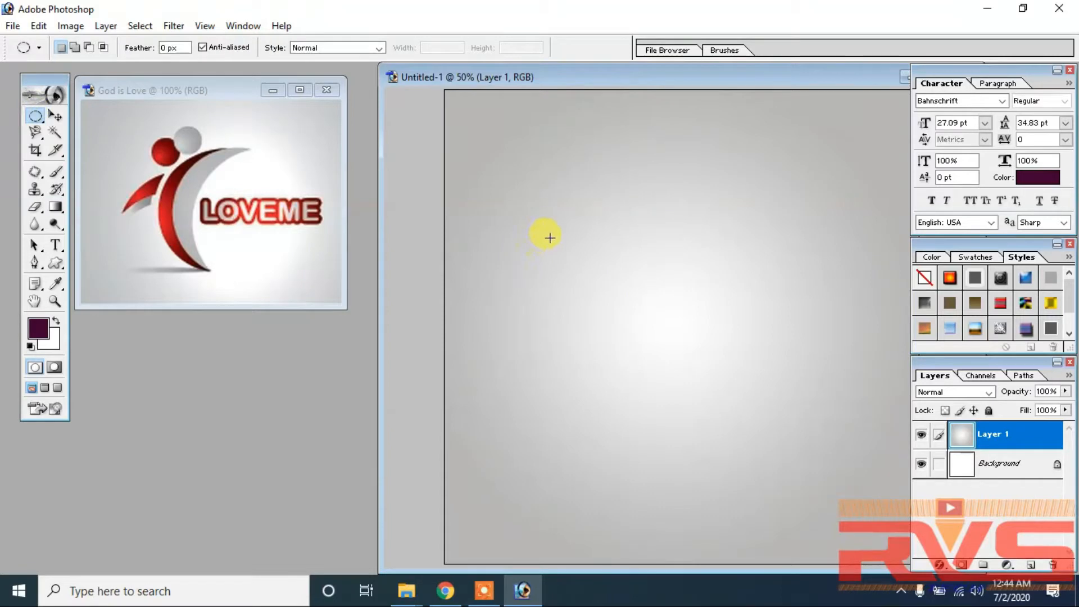
drag(593, 269, 799, 456)
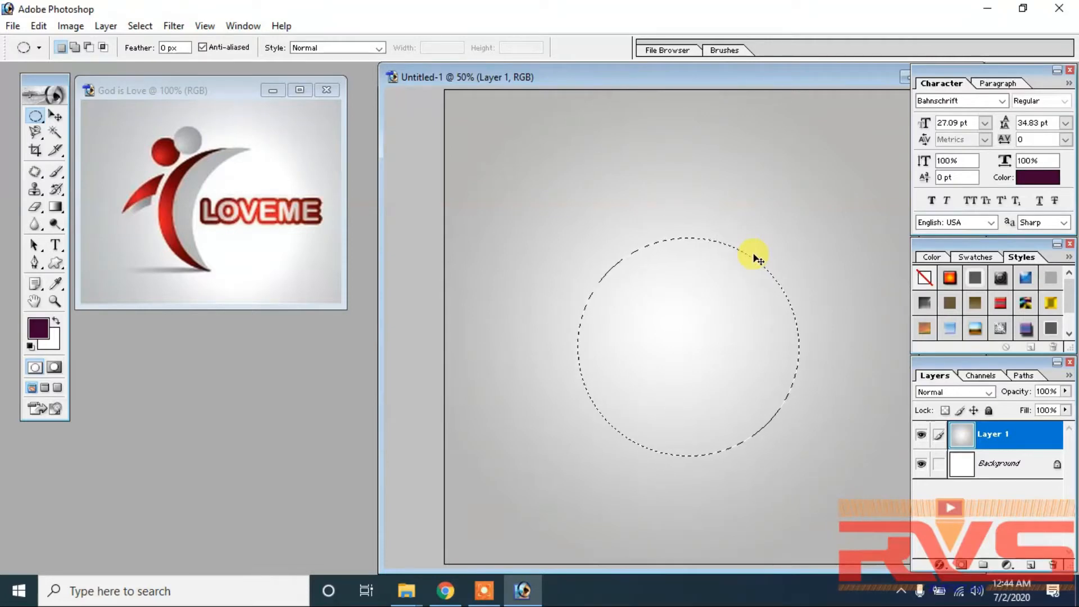
key(ctrl+shift+n)
key(Return)
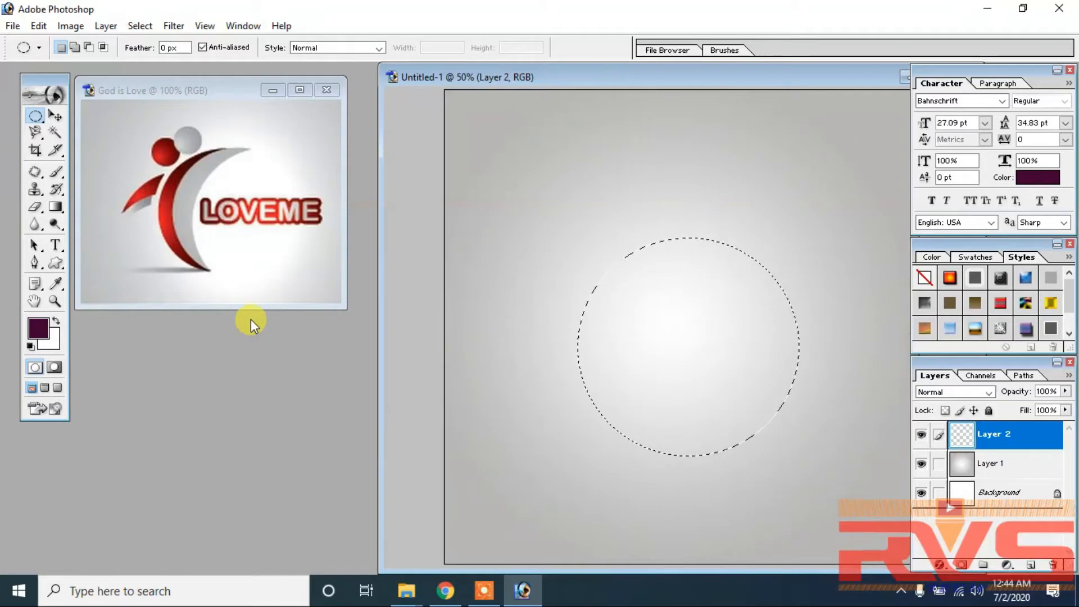
key(alt+BackSpace)
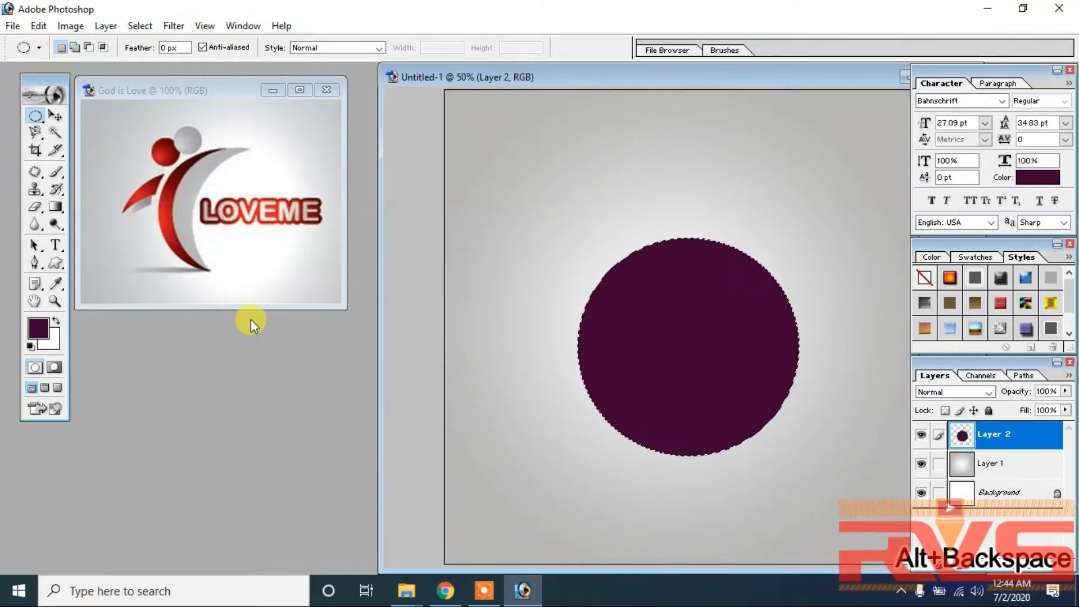
key(ctrl+d)
Duplicate the purple circle onto its own layer, offset slightly to the right so the two circles overlap.
key(v)
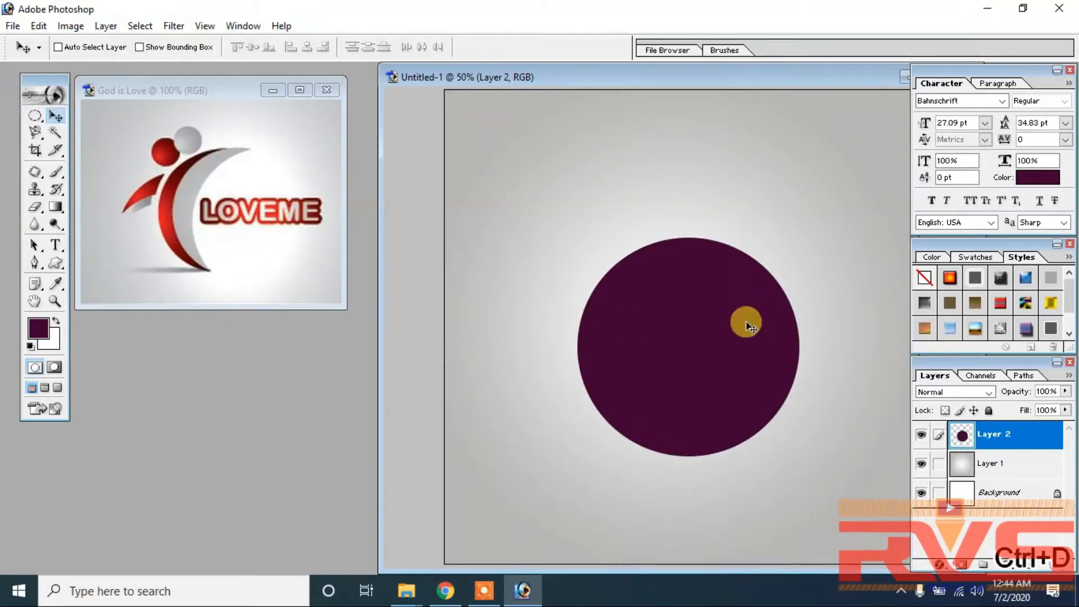
right_click(679, 281)
click(704, 292)
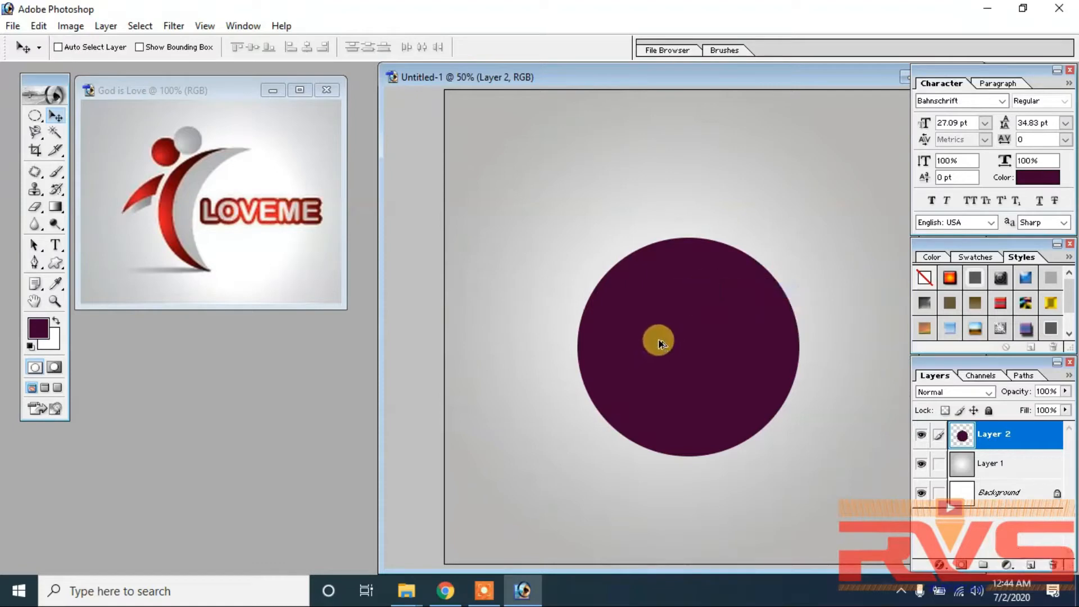
drag(649, 336, 692, 342)
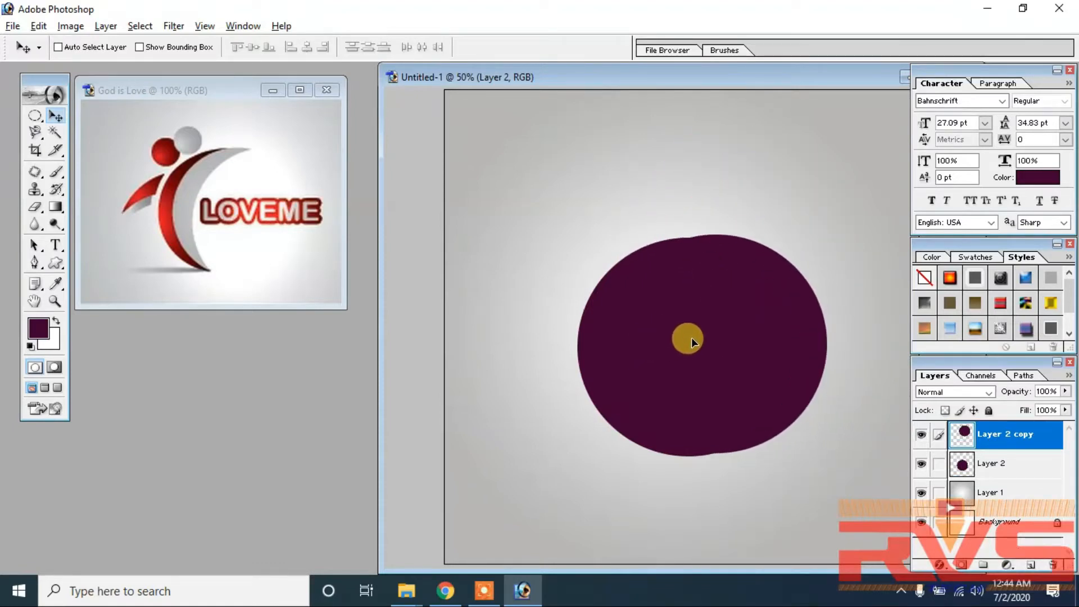
Apply a white (FFFFFF) Color Overlay layer style to the copied circle.
key(alt+l)
key(y)
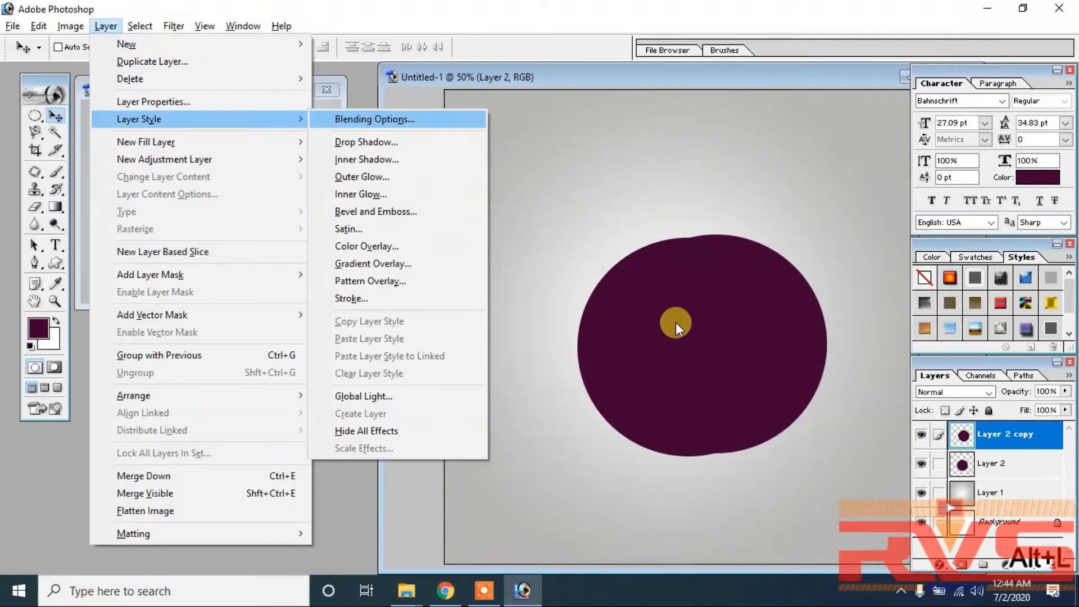
key(n)
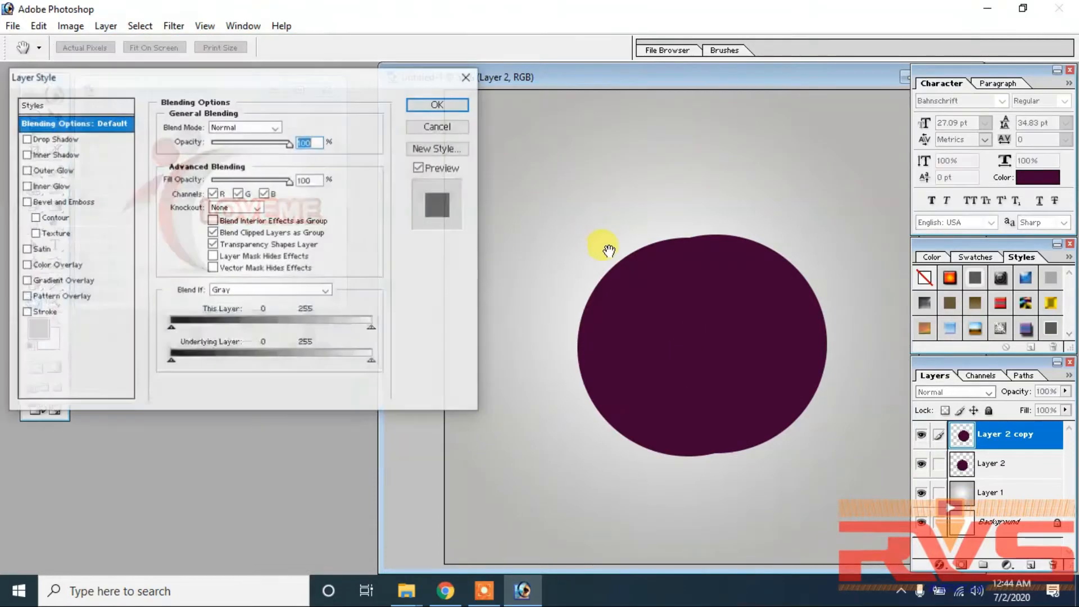
click(74, 265)
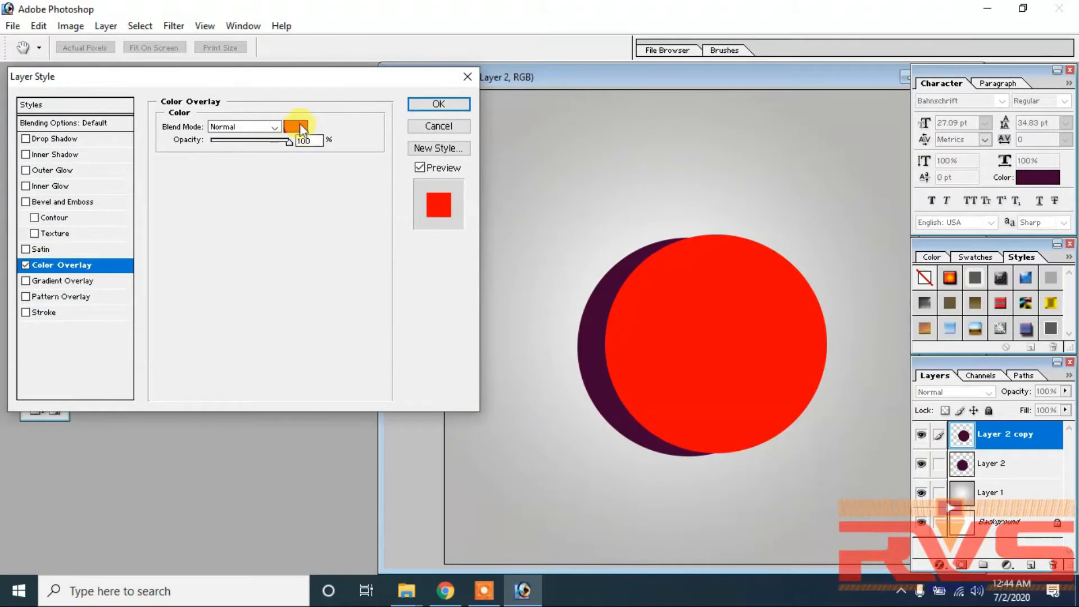
click(297, 125)
click(587, 353)
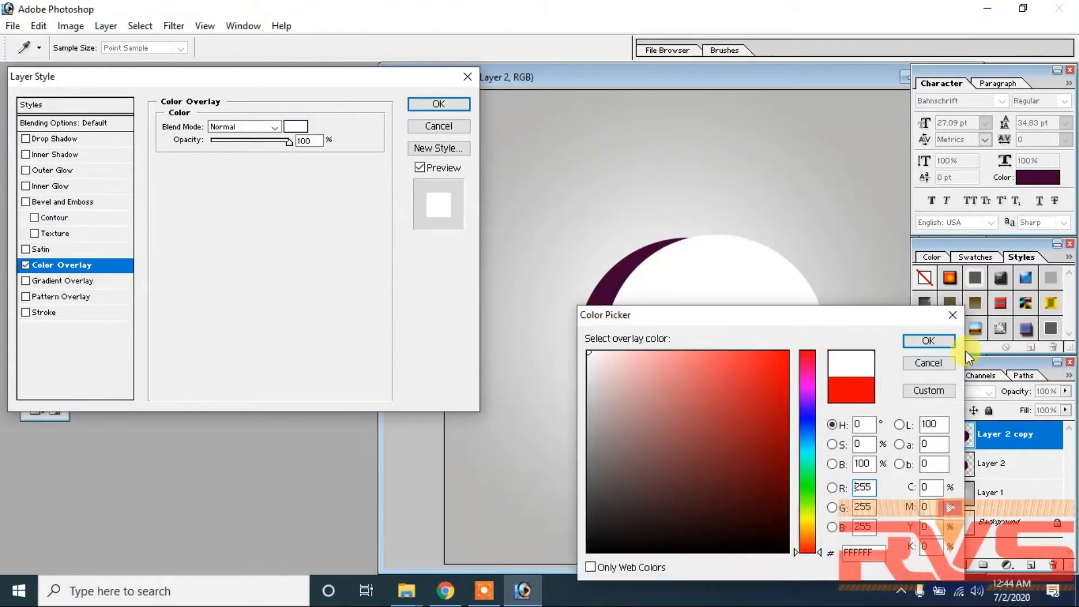
click(935, 342)
click(438, 104)
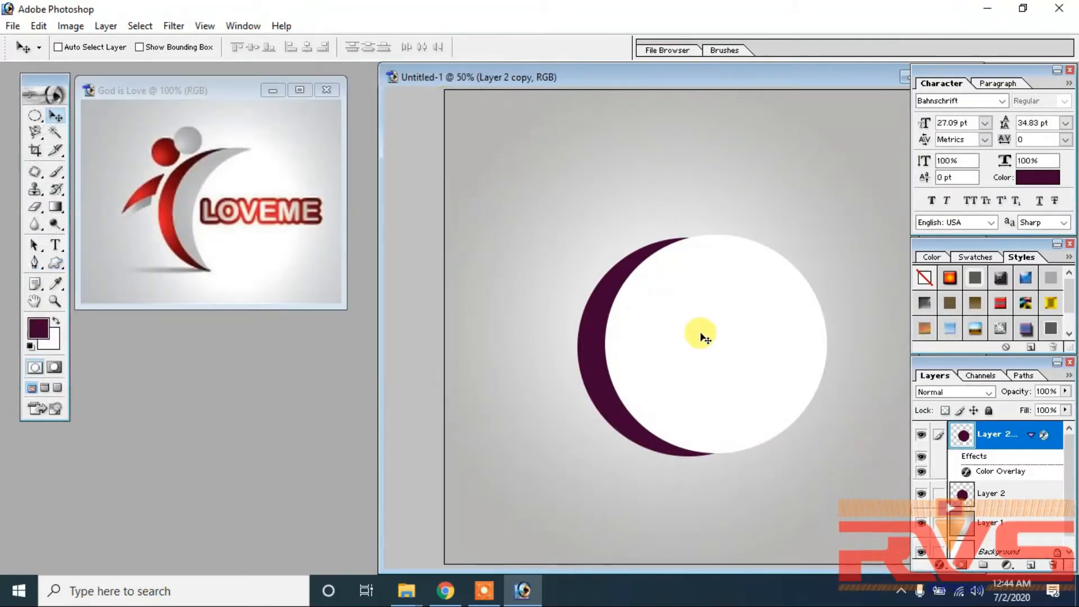
Move the white circle slightly down and right so a purple crescent shows along its left side.
right_click(679, 316)
click(682, 325)
right_click(706, 332)
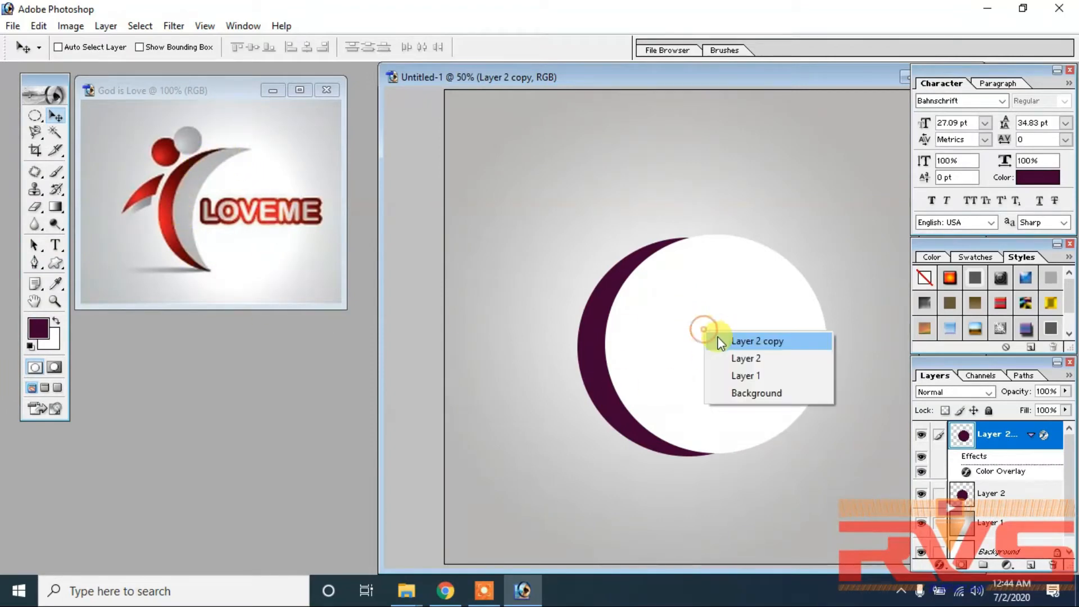
click(717, 340)
mouse_move(715, 340)
mouse_down()
mouse_move(712, 351)
mouse_move(723, 345)
mouse_move(706, 347)
mouse_move(720, 345)
mouse_up()
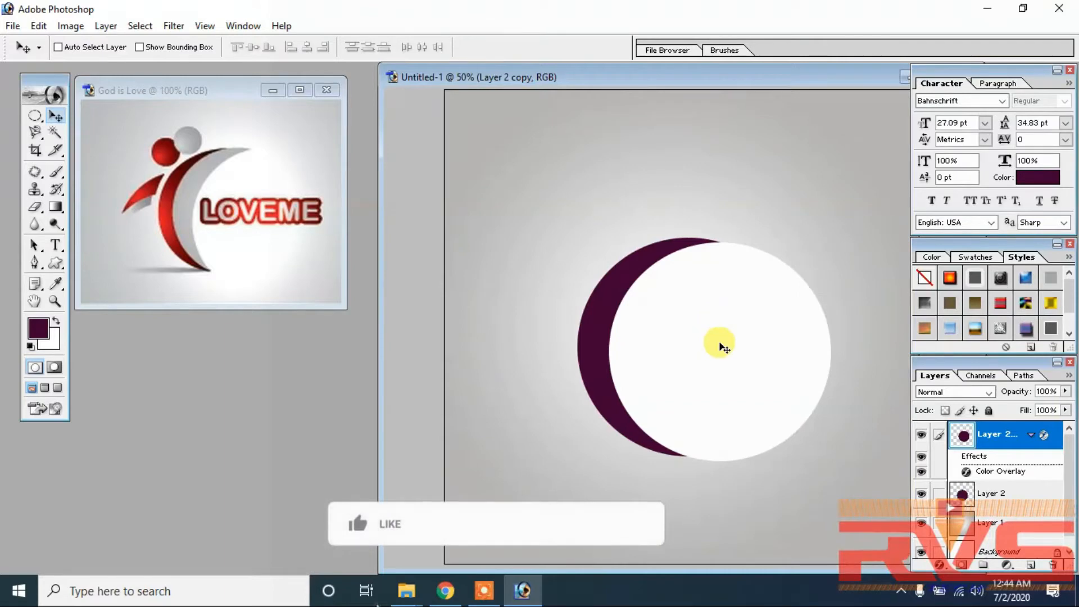
Load the white circle's outline as a selection, delete that area from the purple circle's layer to leave a crescent, and deselect.
right_click(724, 347)
click(730, 352)
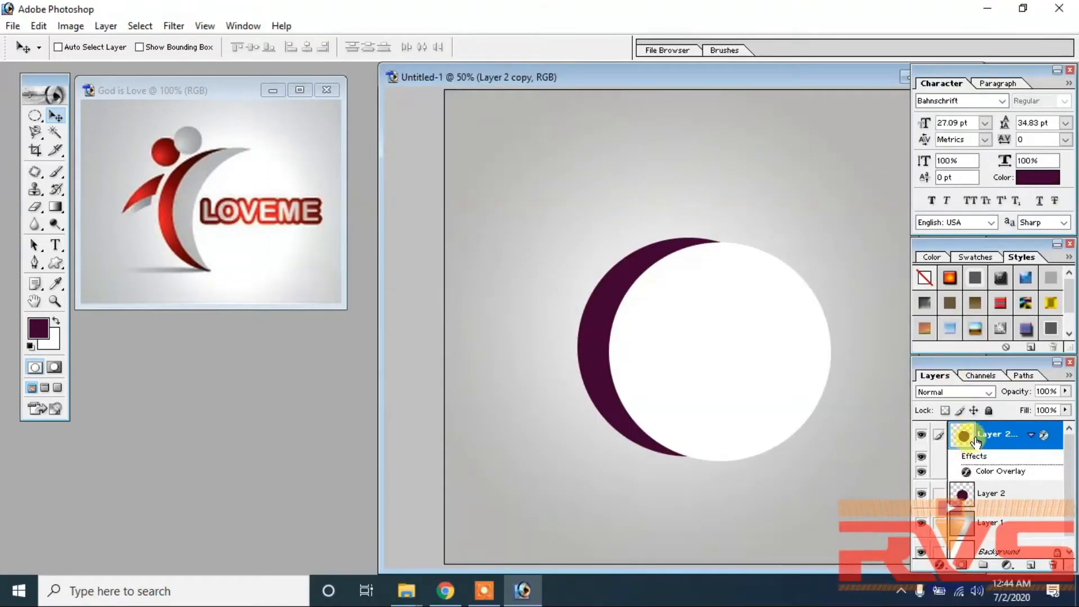
right_click(739, 344)
click(757, 356)
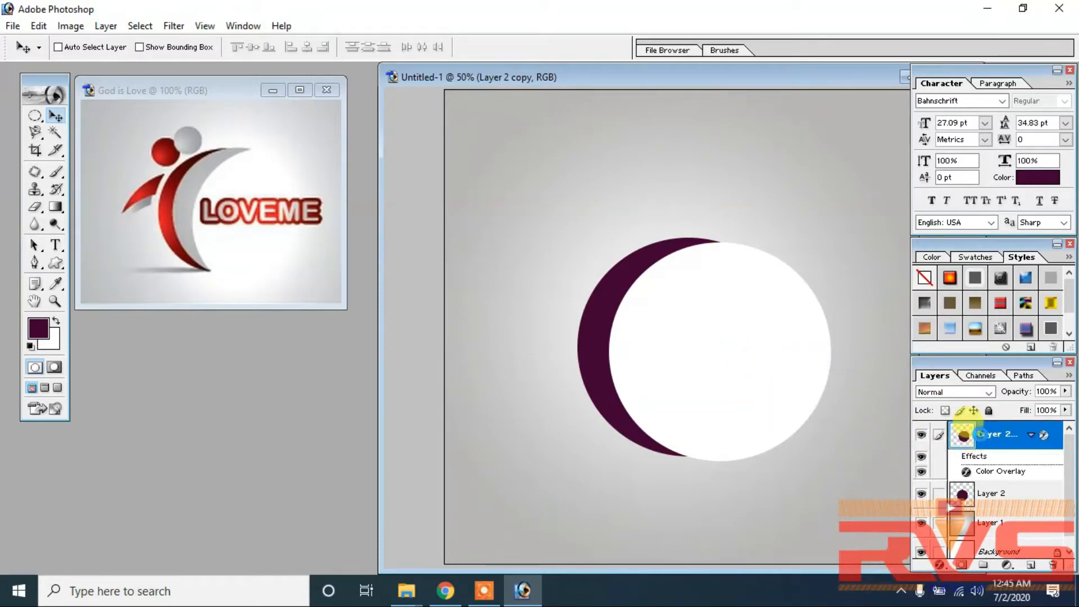
ctrl+click(963, 435)
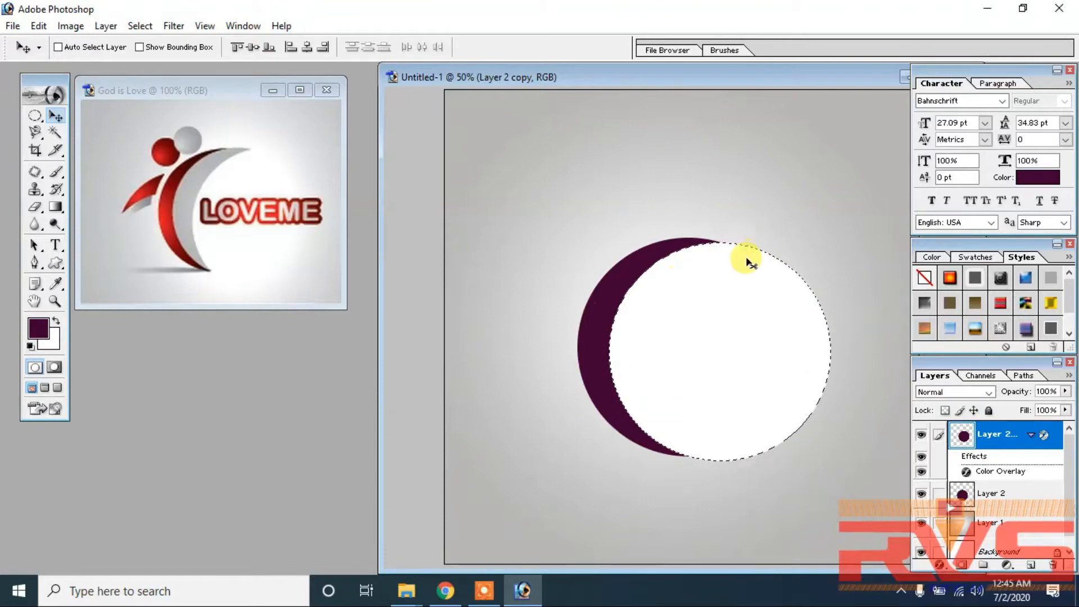
right_click(595, 327)
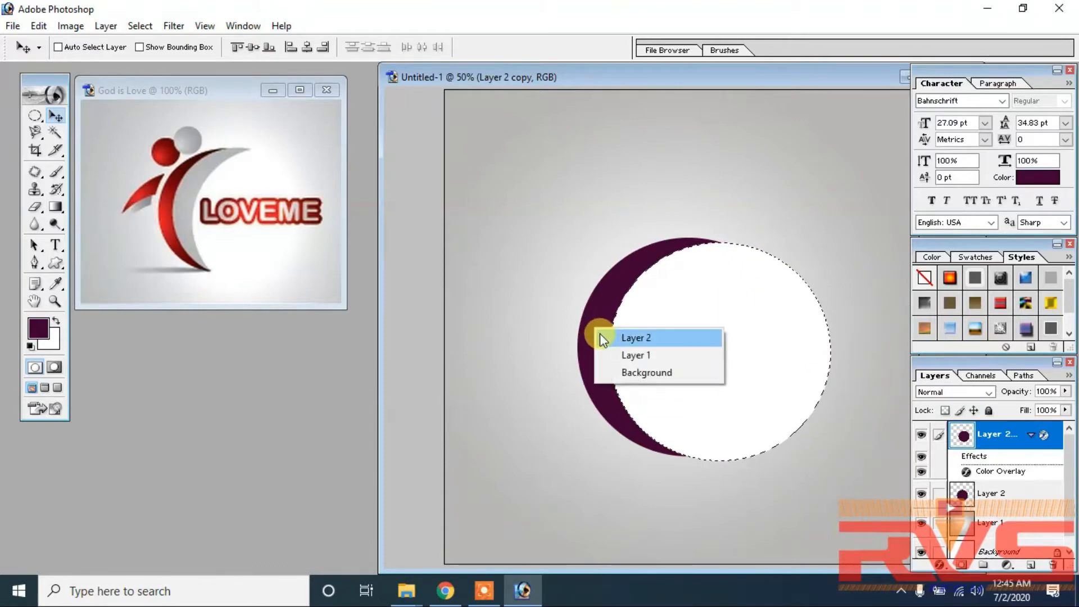
click(599, 336)
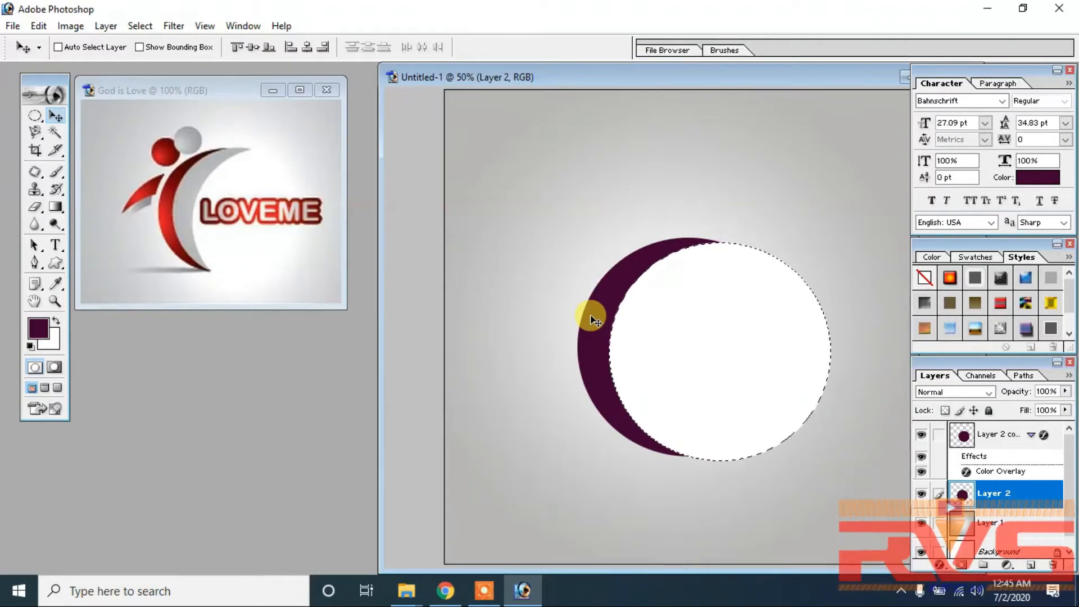
key(Delete)
key(ctrl+d)
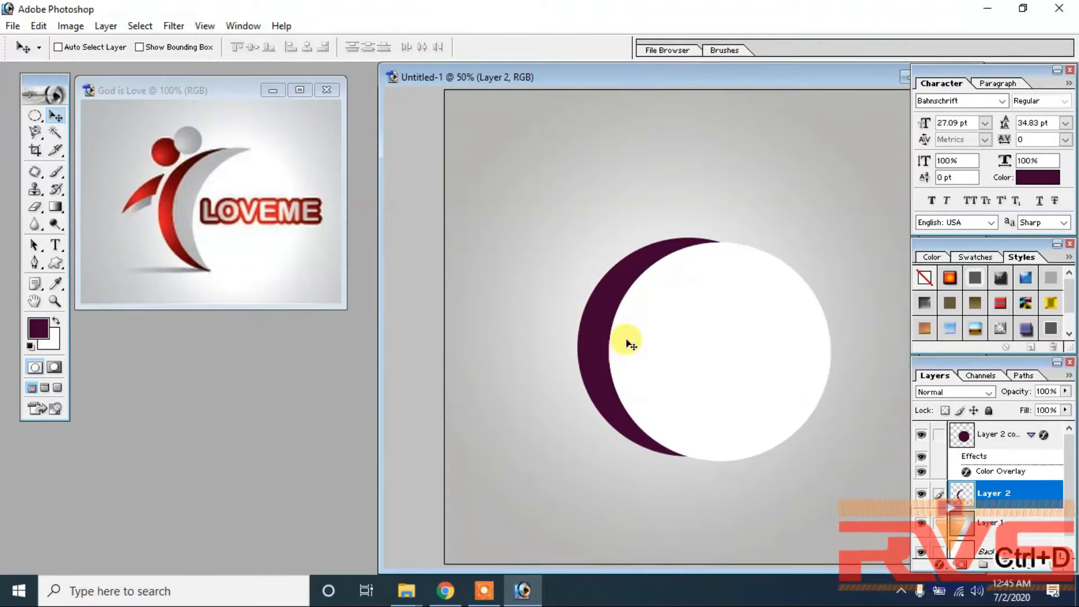
Delete the white circle's layer so only the purple crescent remains above the gradient background.
right_click(668, 331)
click(717, 337)
drag(718, 337, 702, 276)
key(alt+l)
key(d)
key(Return)
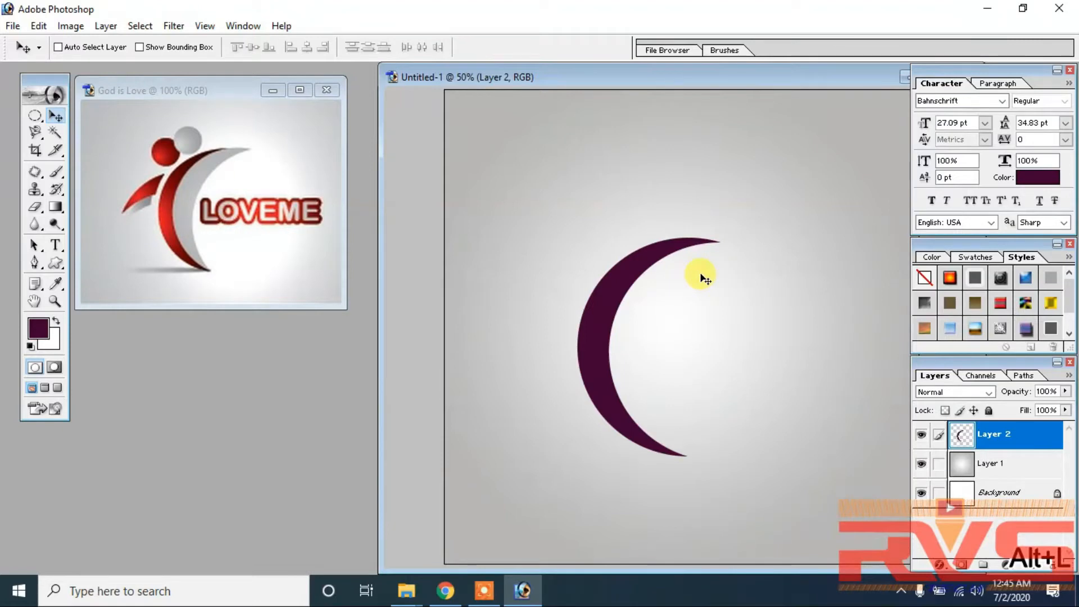
Duplicate the purple crescent onto its own layer and place the copy to the right of the original.
right_click(589, 316)
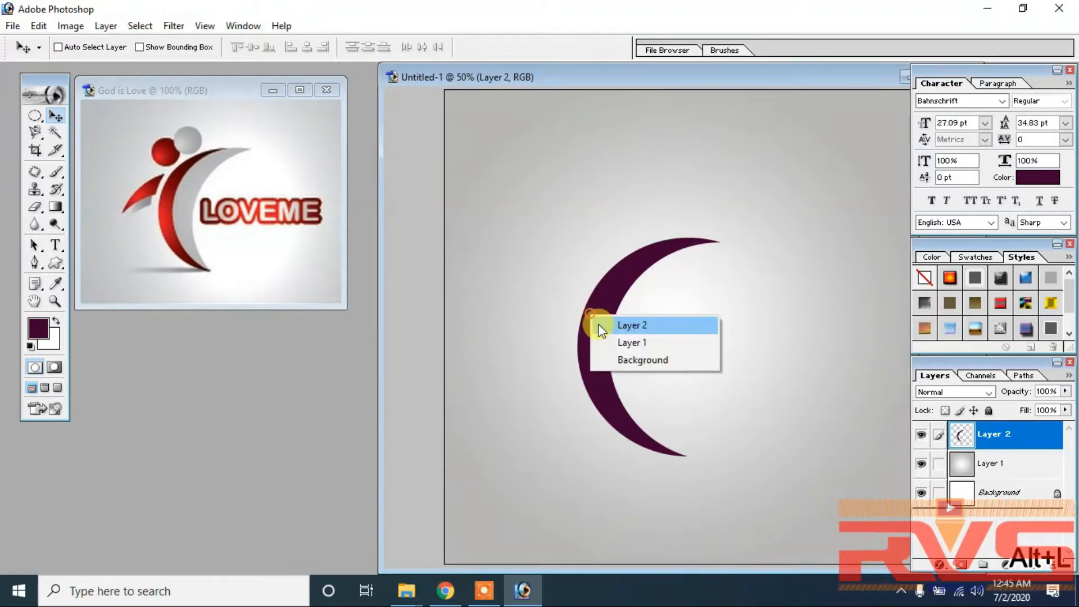
click(604, 323)
drag(596, 337, 655, 326)
Apply a Color Overlay layer style to the copied crescent, using the grey sampled from the reference logo's crescent.
key(alt+l)
key(Escape)
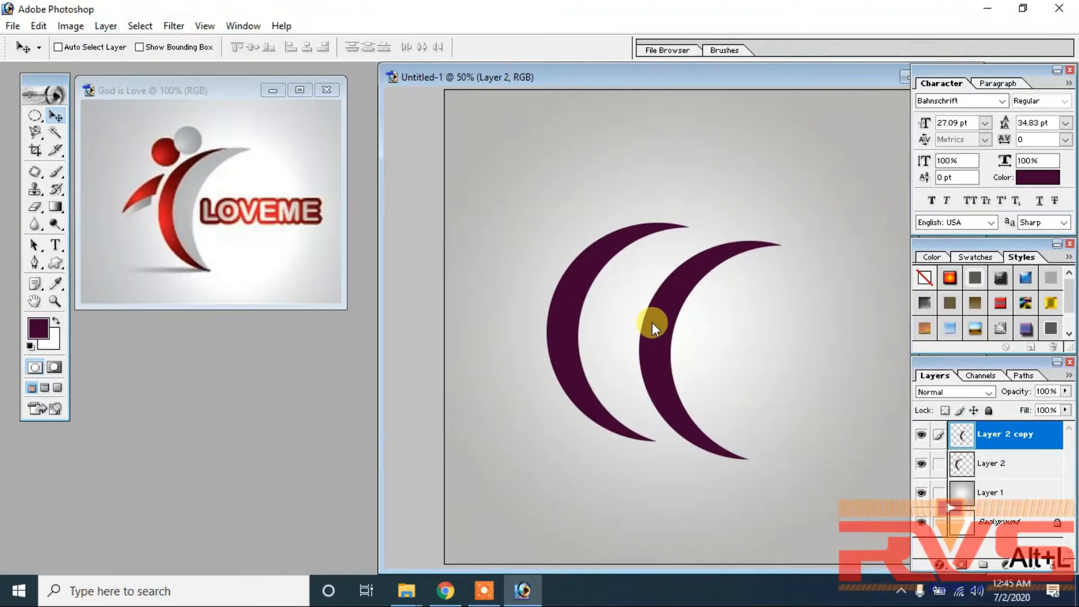
key(h)
key(alt+l)
key(y)
key(Return)
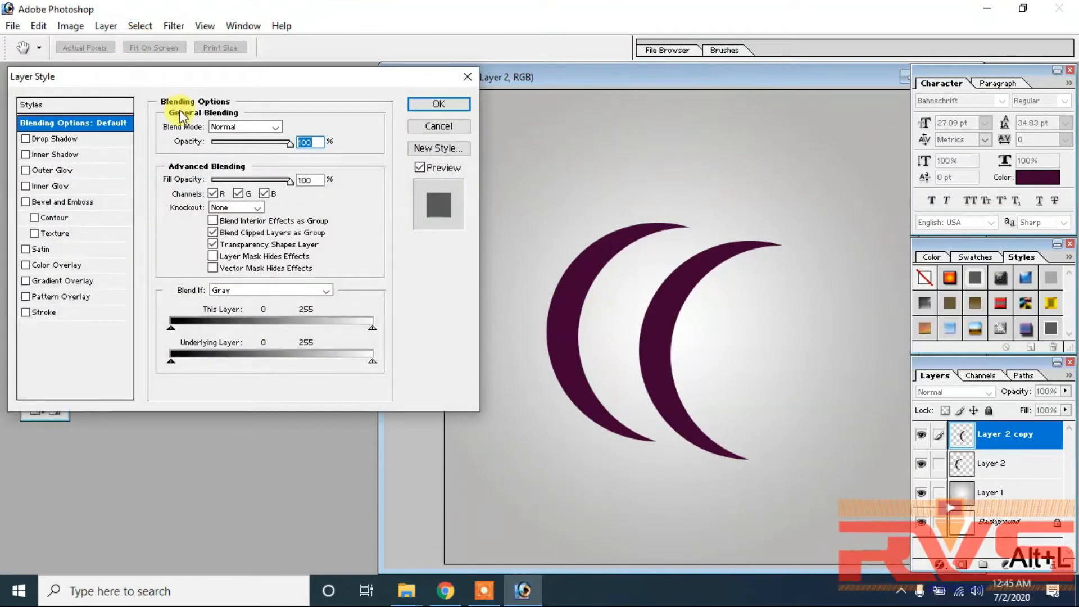
drag(169, 79, 825, 164)
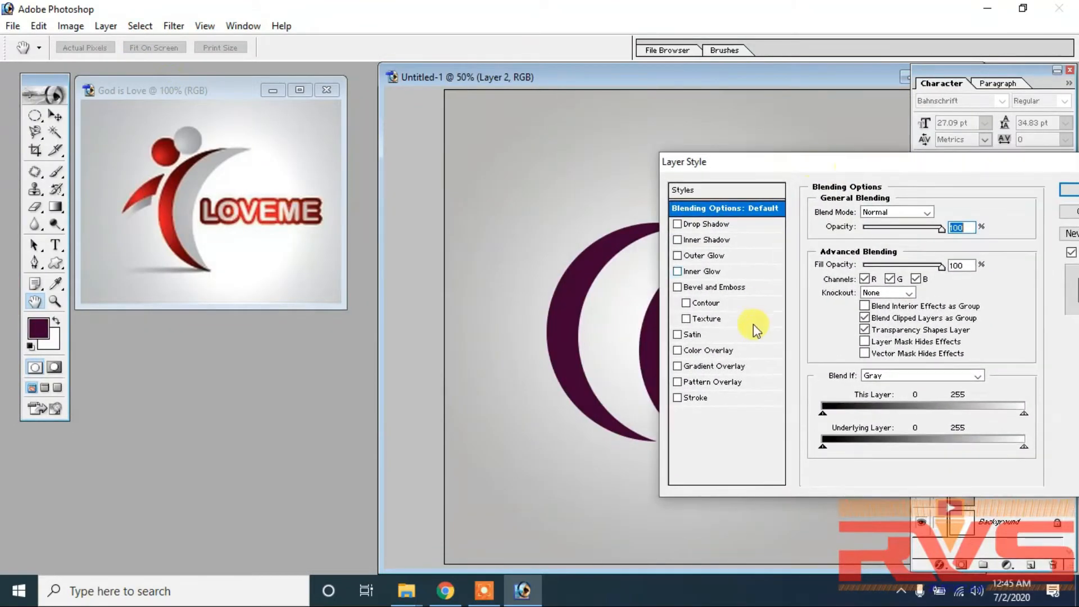
click(708, 351)
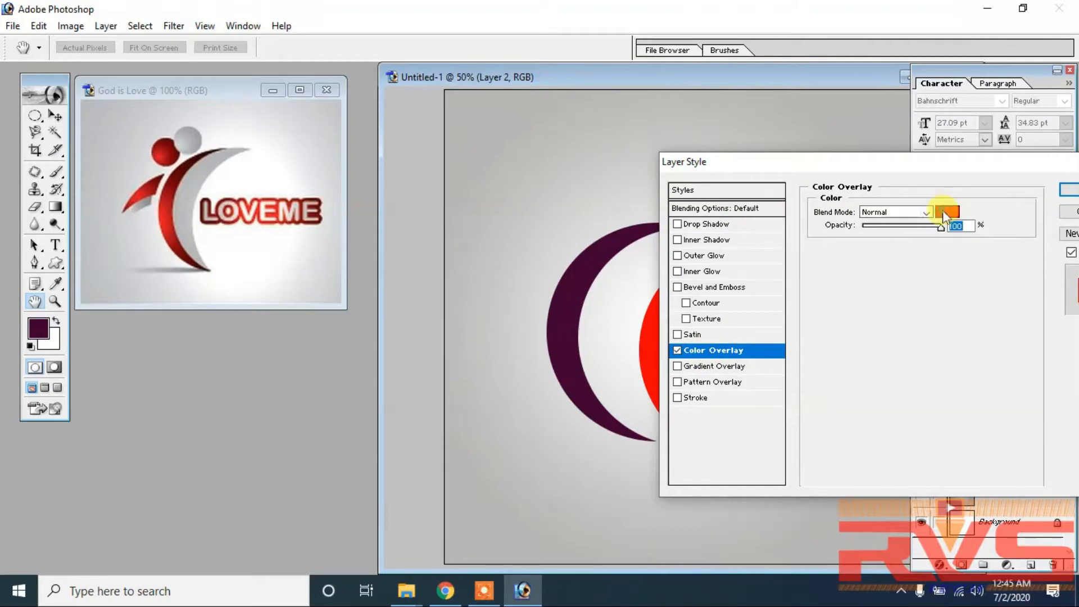
click(947, 211)
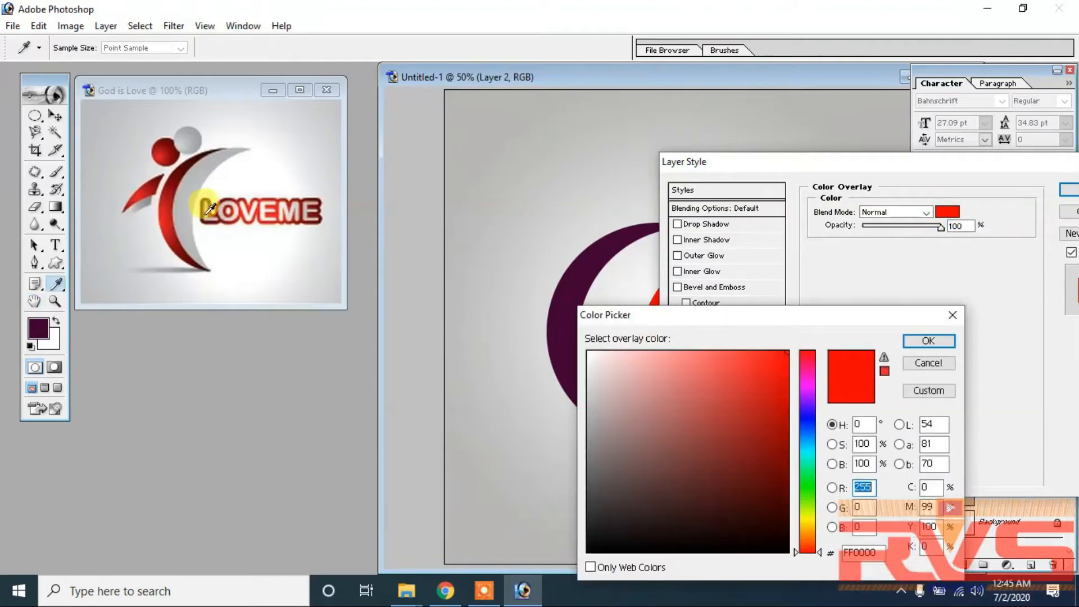
click(180, 193)
click(911, 340)
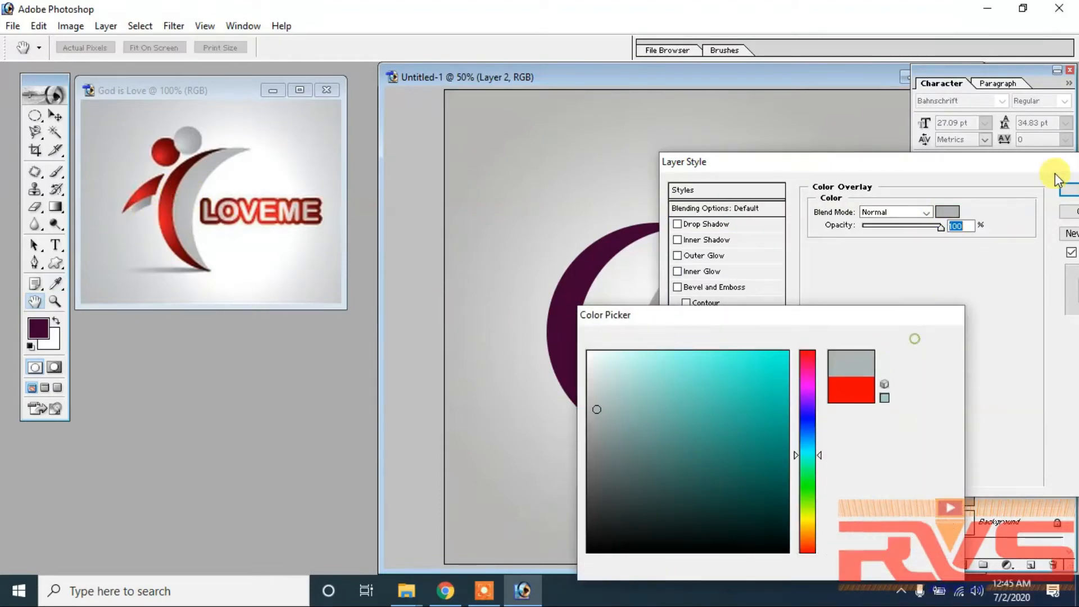
click(1068, 189)
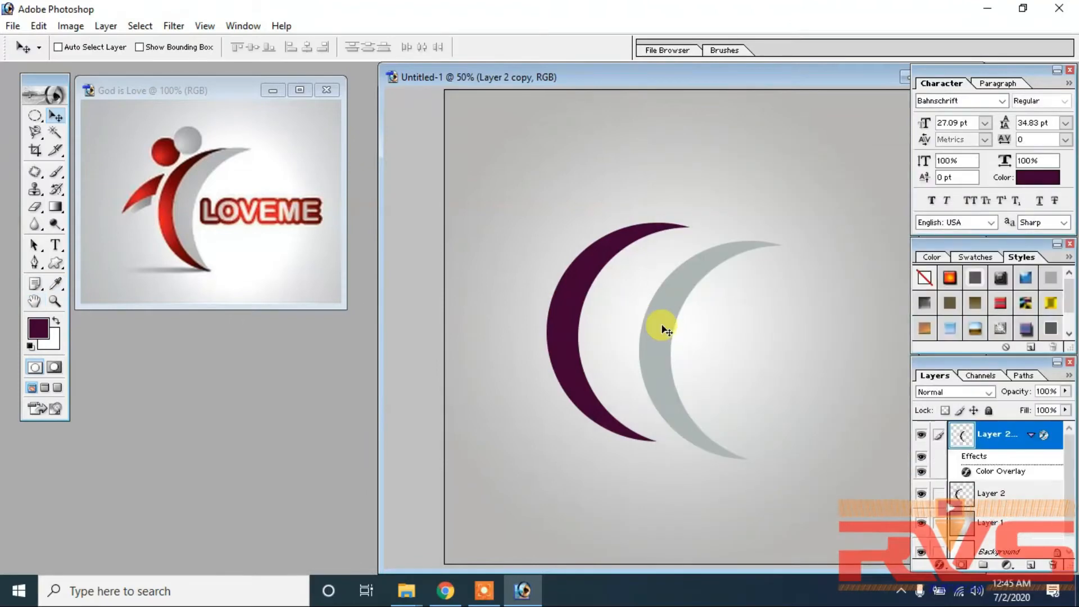
Move the grey crescent over the purple one and rotate it about 10.3° clockwise around its lower tip.
right_click(665, 330)
click(673, 337)
drag(669, 335, 575, 315)
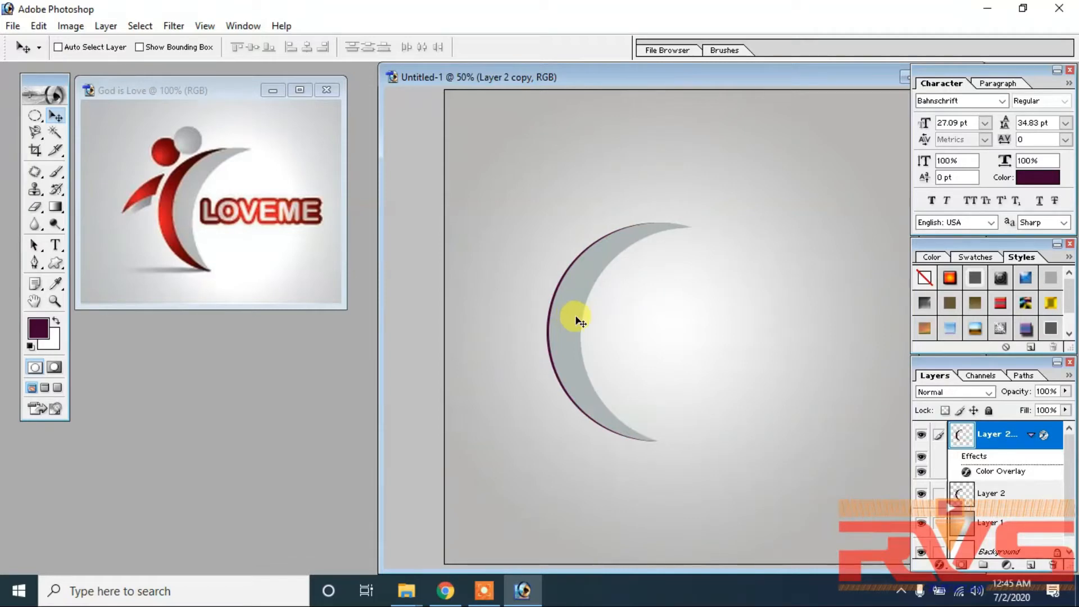
key(ctrl+t)
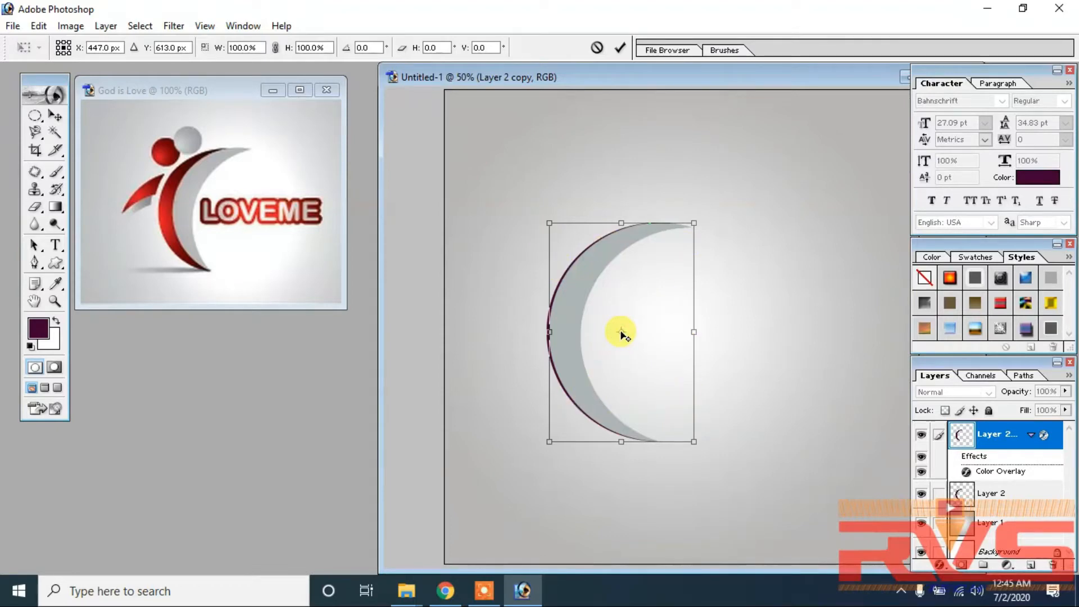
drag(621, 332, 648, 388)
drag(728, 220, 764, 242)
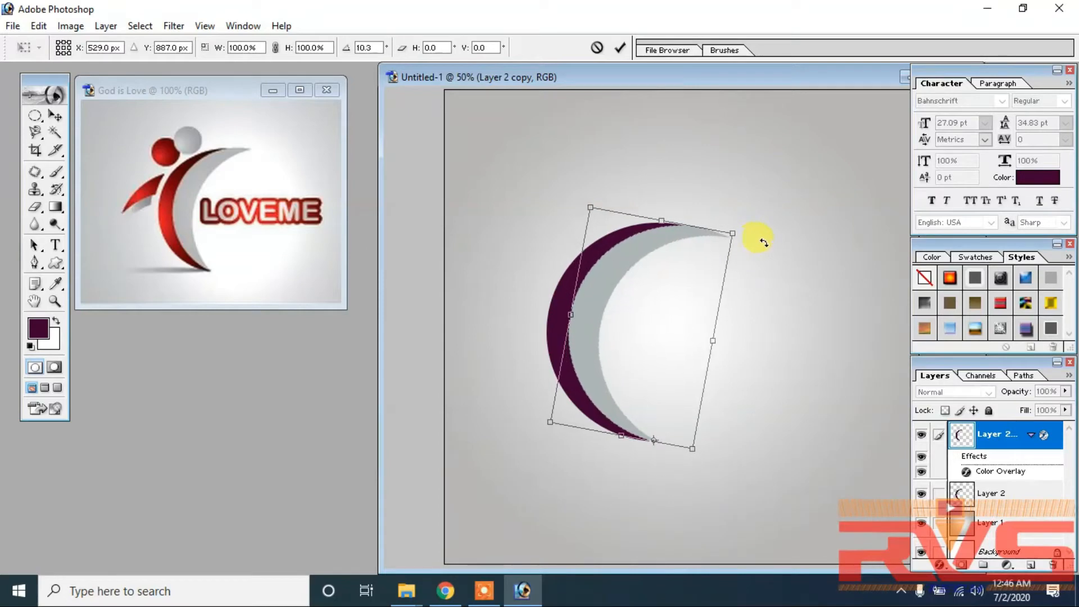
key(Return)
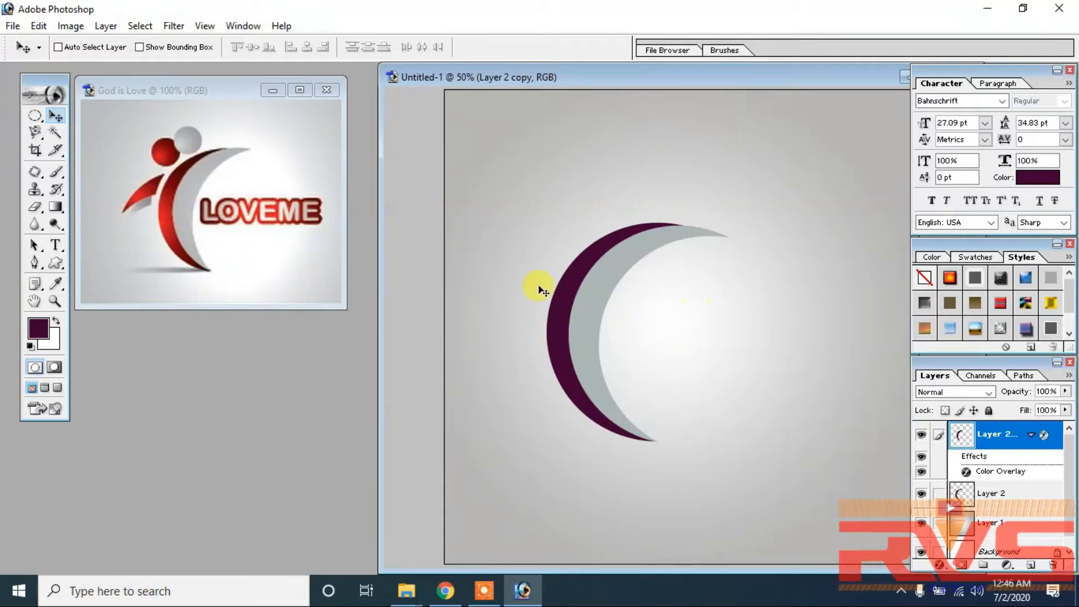
Duplicate the purple crescent onto its own layer, with the copy below and to the right of the figure.
right_click(564, 291)
click(587, 302)
drag(571, 294, 698, 361)
key(ctrl+j)
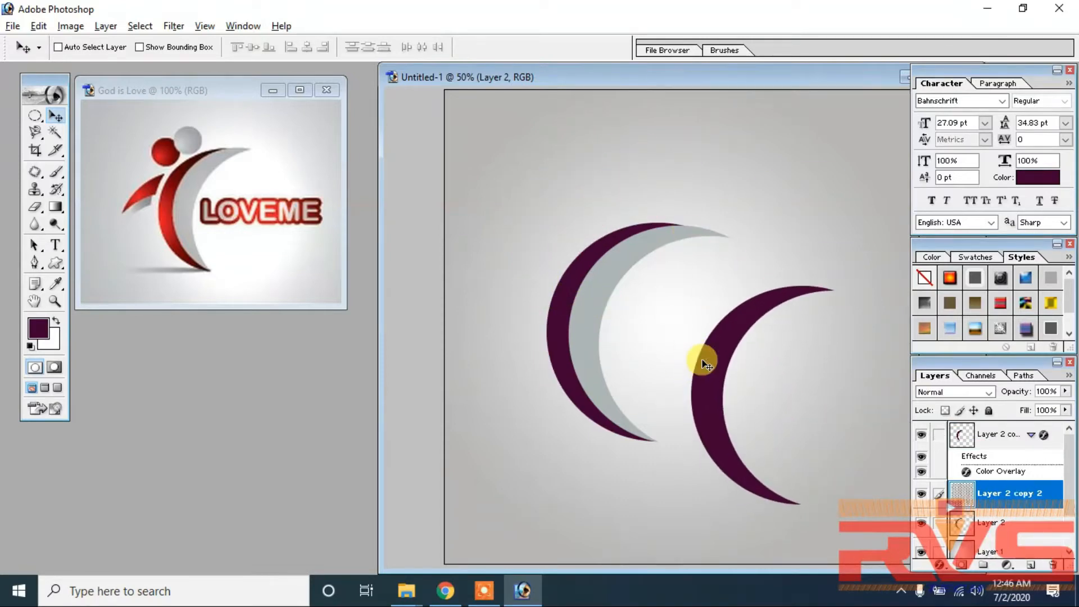
Rotate the new purple crescent about 109.6° clockwise so it arches upward, and move it slightly up and left.
key(ctrl+t)
drag(841, 261, 860, 516)
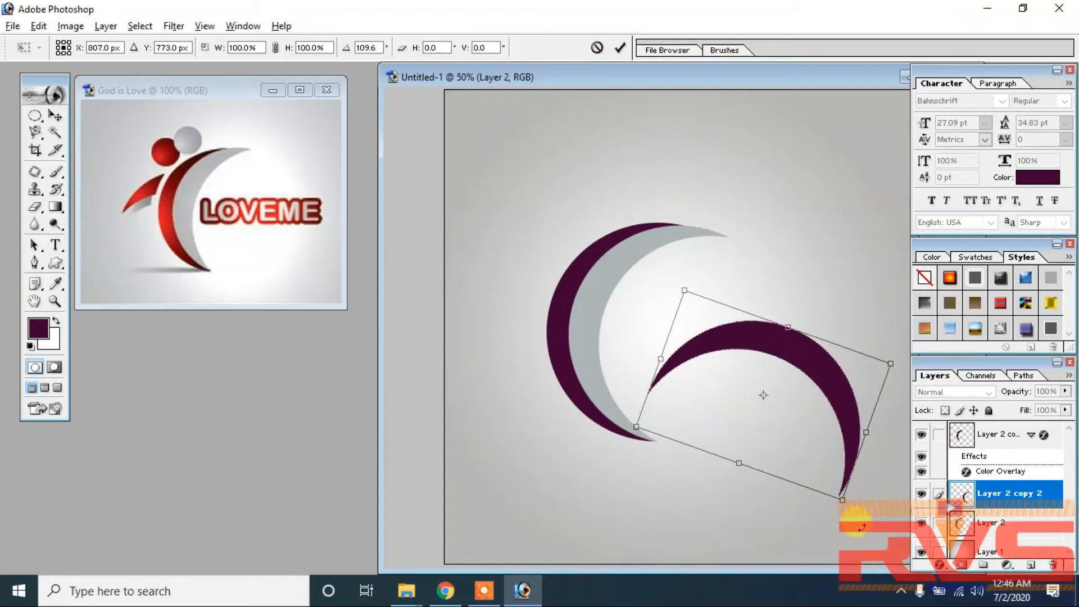
key(Return)
drag(781, 345, 756, 310)
Cut away the right part of the arched crescent with a large circular selection nudged left over it, and deselect.
key(m)
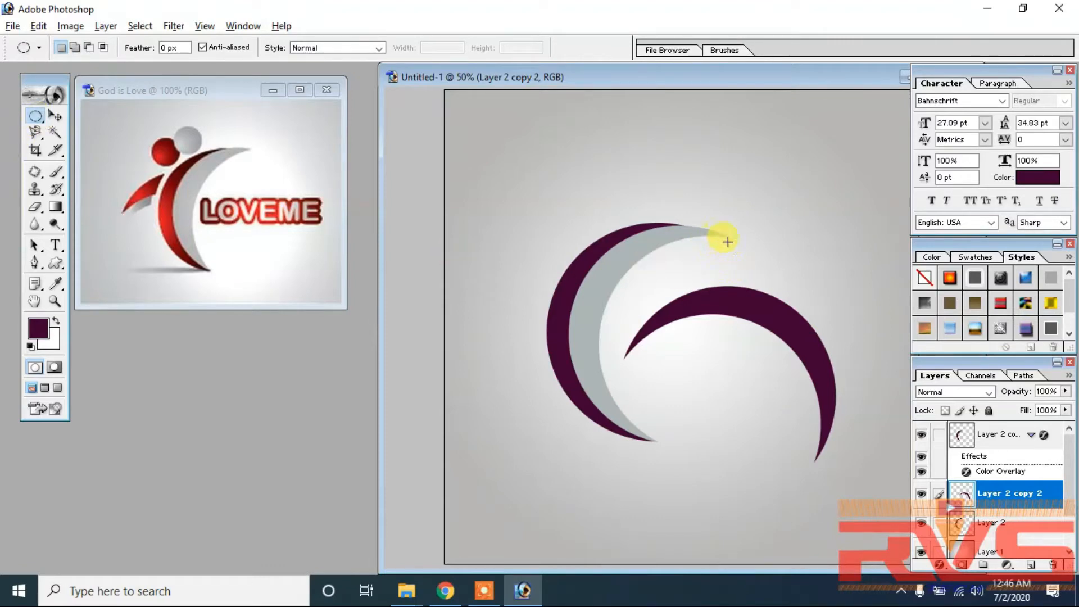
drag(722, 239, 977, 499)
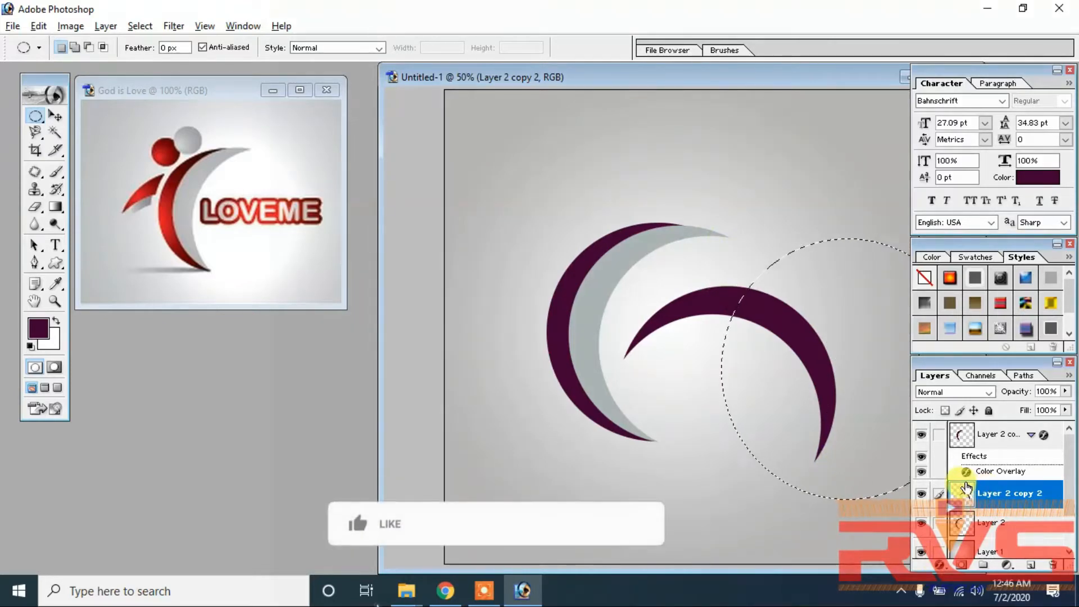
key(shift+Left)
key(shift+Left)
key(shift+Left)
key(shift+Left)
key(shift+Left)
key(shift+Left)
key(shift+Left)
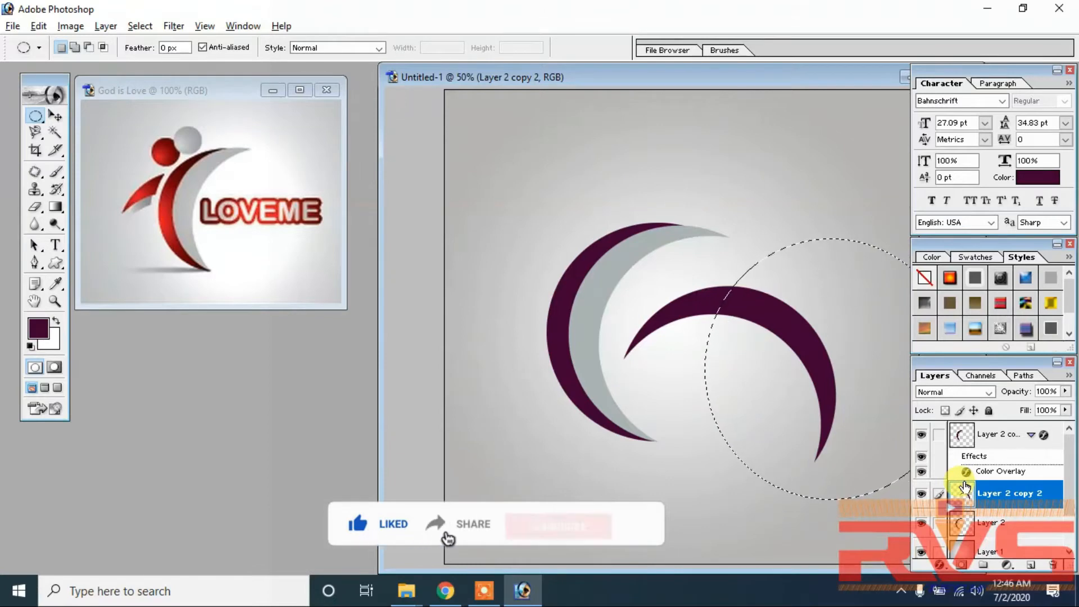
key(shift+Left)
key(shift+Left)
key(shift+Left)
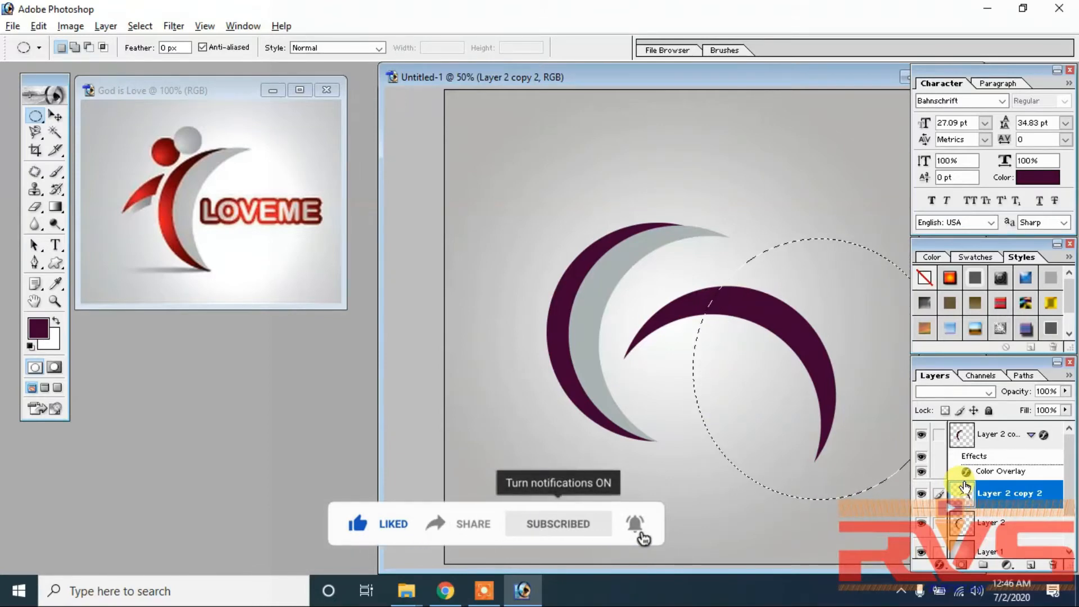
key(Delete)
key(ctrl+d)
Move the trimmed purple piece to the left of the crescents as an arm and rotate it about 5.4° counterclockwise.
key(v)
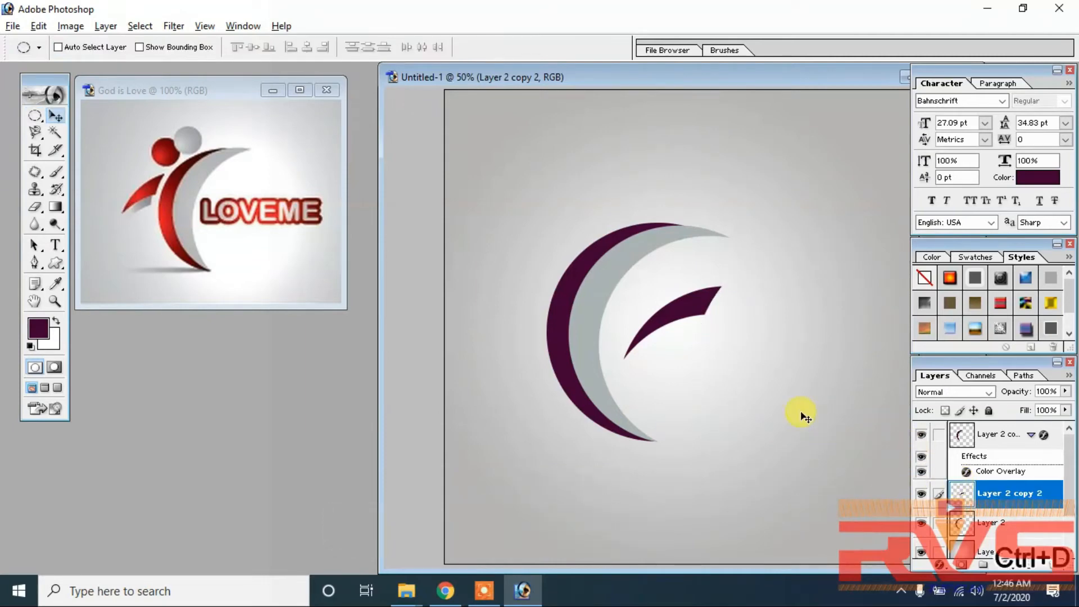
right_click(682, 308)
click(731, 318)
drag(686, 307, 523, 293)
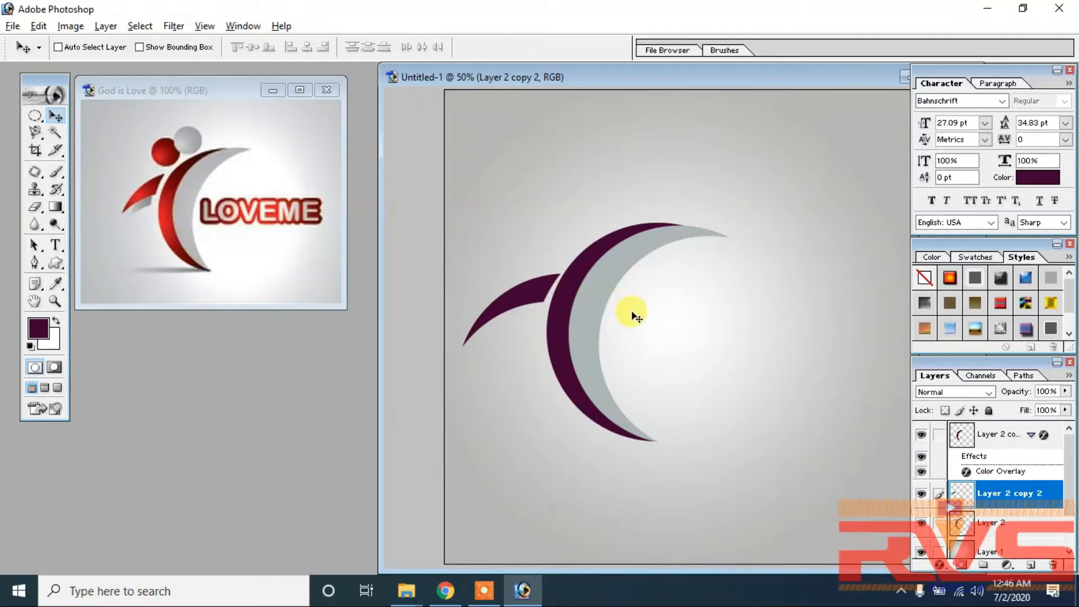
key(ctrl+t)
drag(589, 254, 589, 247)
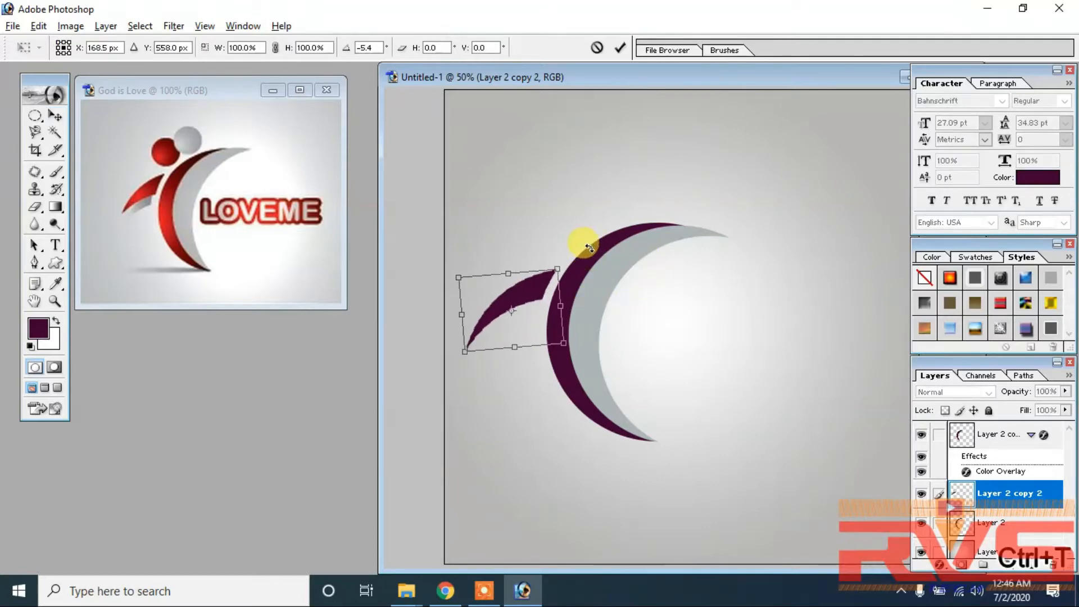
key(Return)
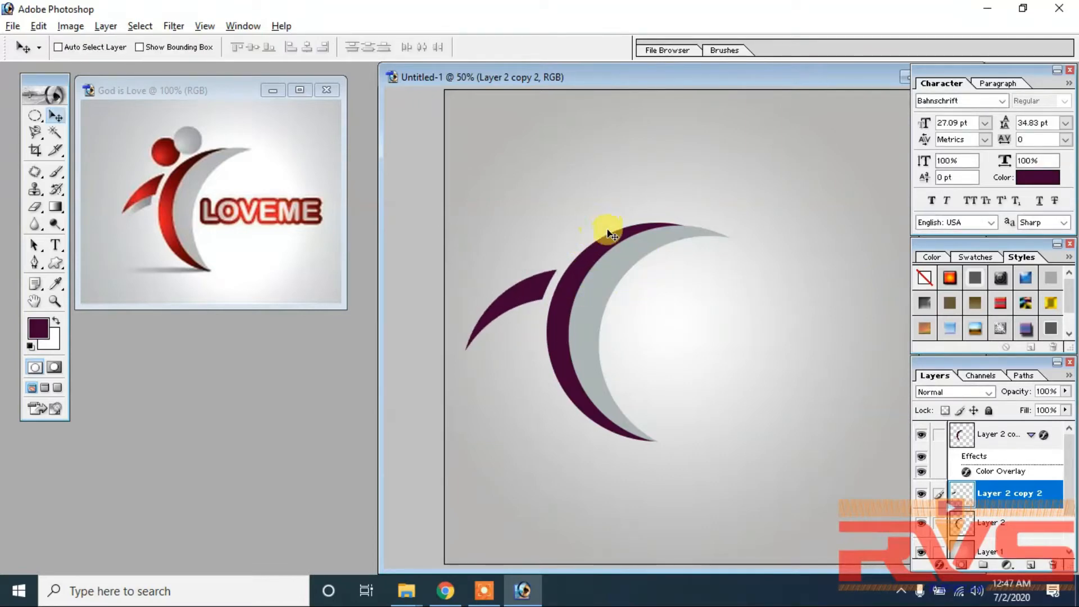
Link the grey and purple crescent layers and move them together to the right, slightly downward.
right_click(595, 319)
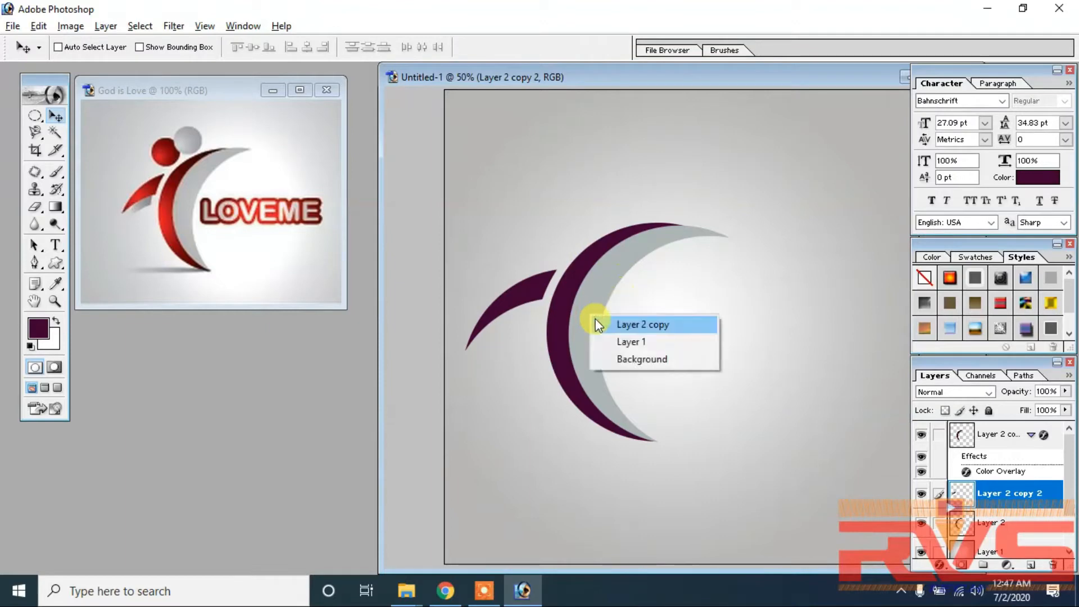
click(605, 324)
right_click(564, 297)
click(571, 300)
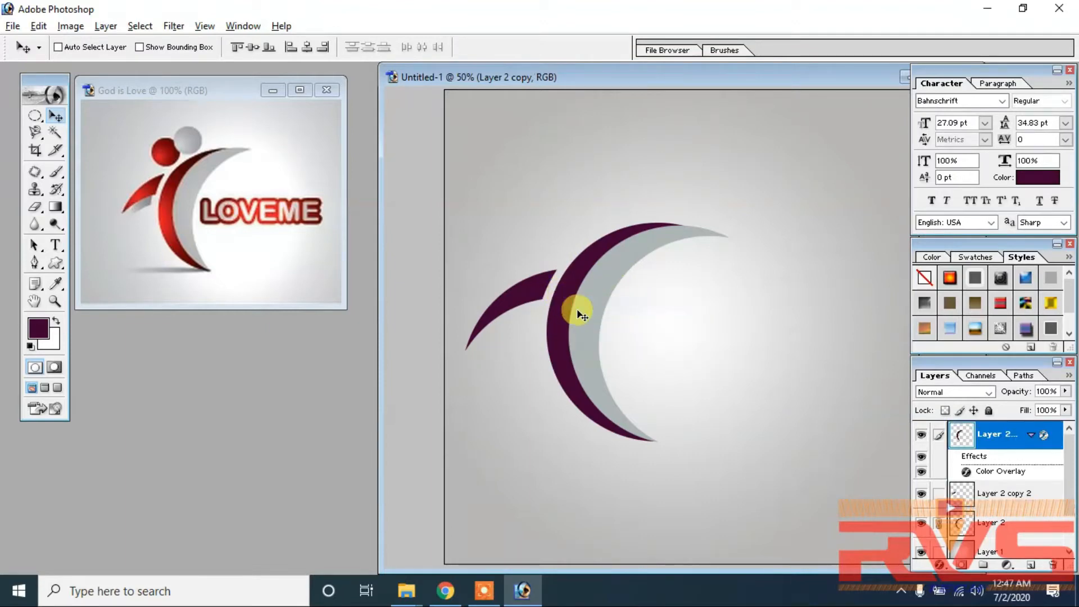
drag(578, 309, 660, 324)
Move the purple arm piece back beside the crescents' left edge and rotate it slightly clockwise, keeping its layer selected.
right_click(530, 294)
click(567, 303)
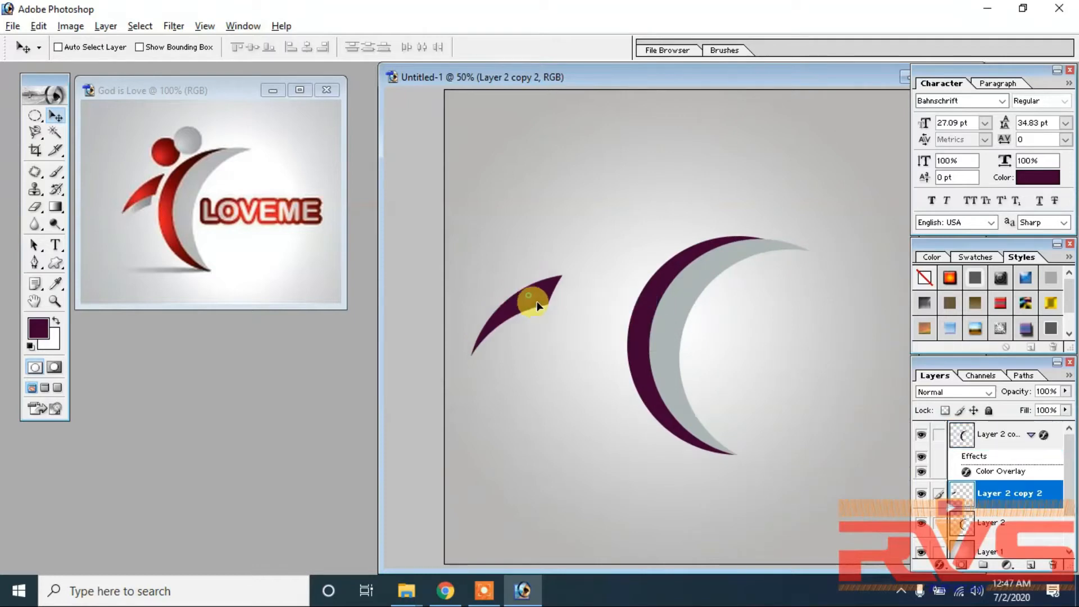
drag(534, 298, 612, 291)
key(ctrl+t)
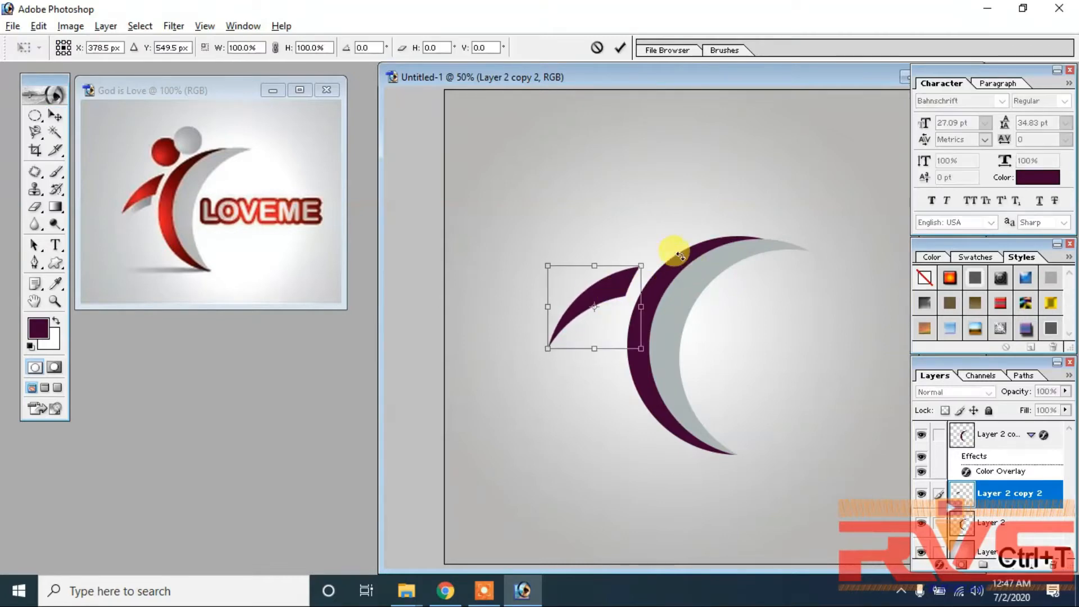
drag(678, 256, 681, 259)
key(Return)
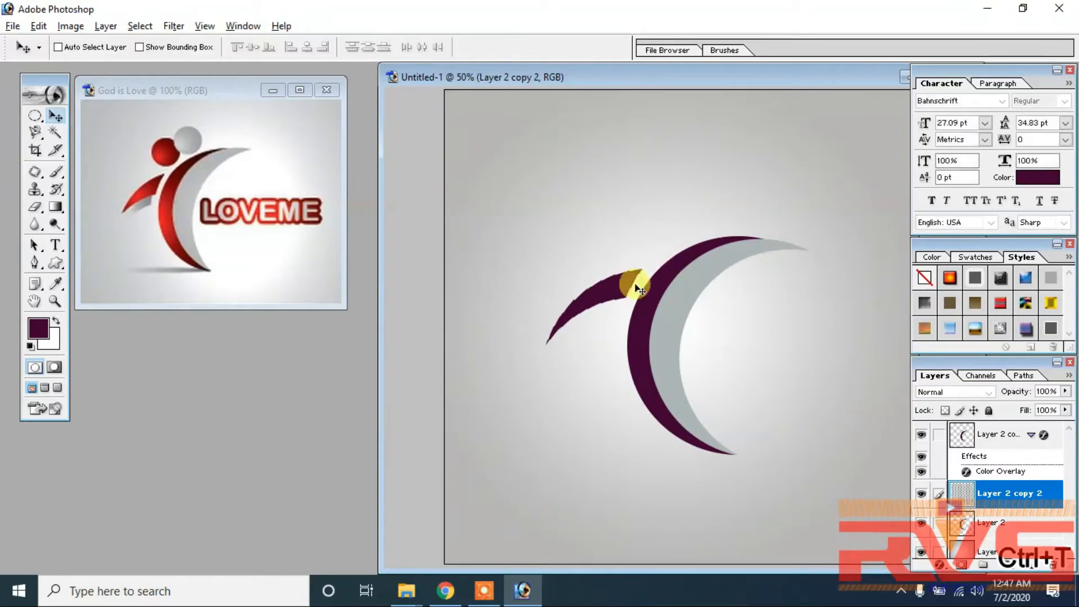
right_click(587, 294)
click(604, 306)
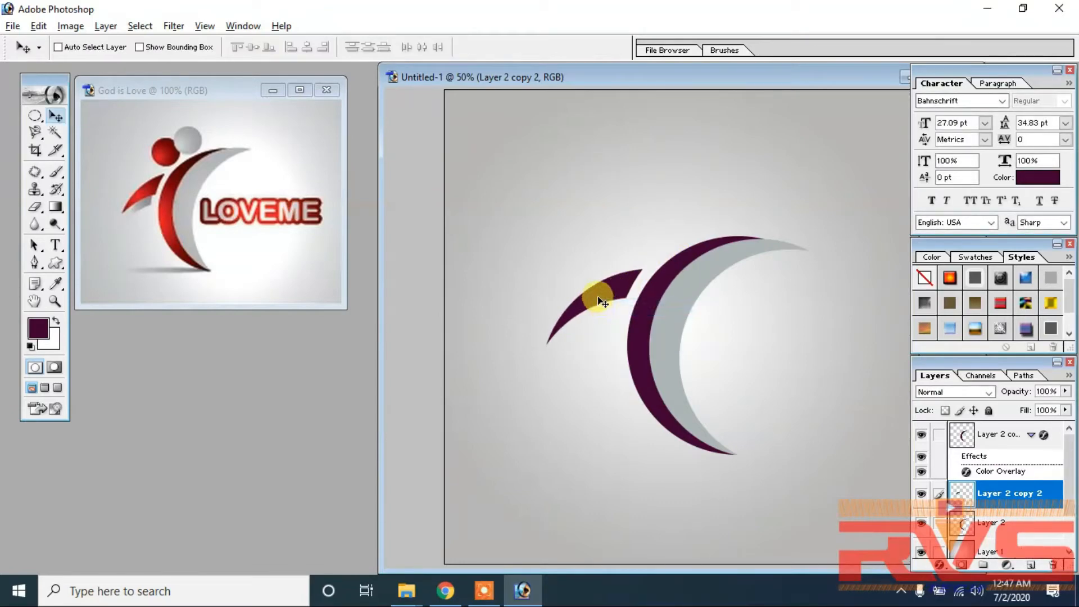
Duplicate the purple arm piece slightly below and to the left of the original, and open the copy's layer style settings.
mouse_move(598, 301)
mouse_down()
mouse_move(585, 323)
mouse_move(590, 338)
mouse_move(614, 313)
mouse_up()
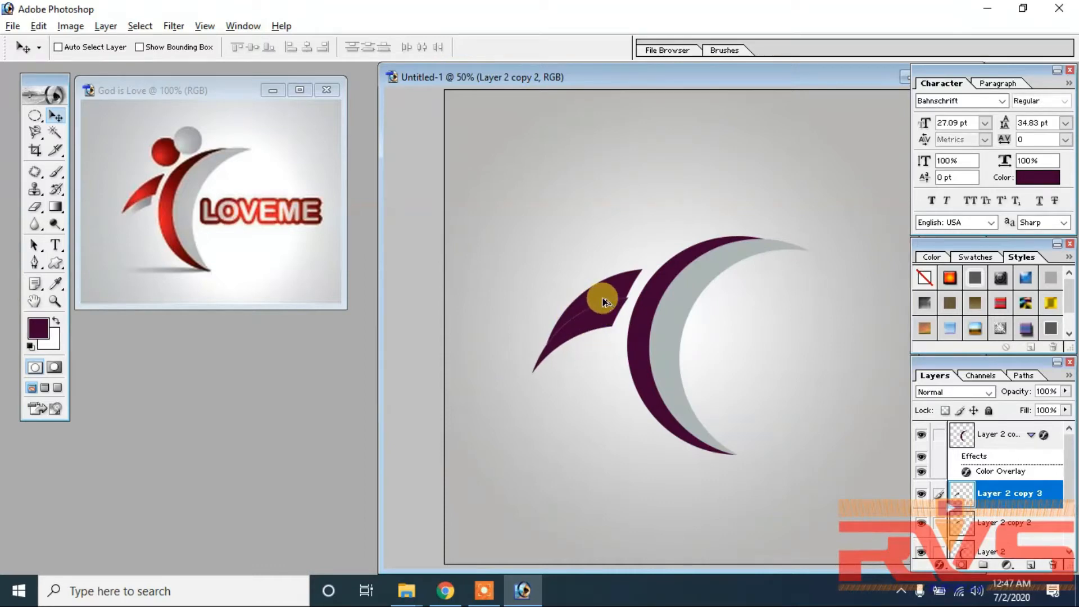
key(alt+l)
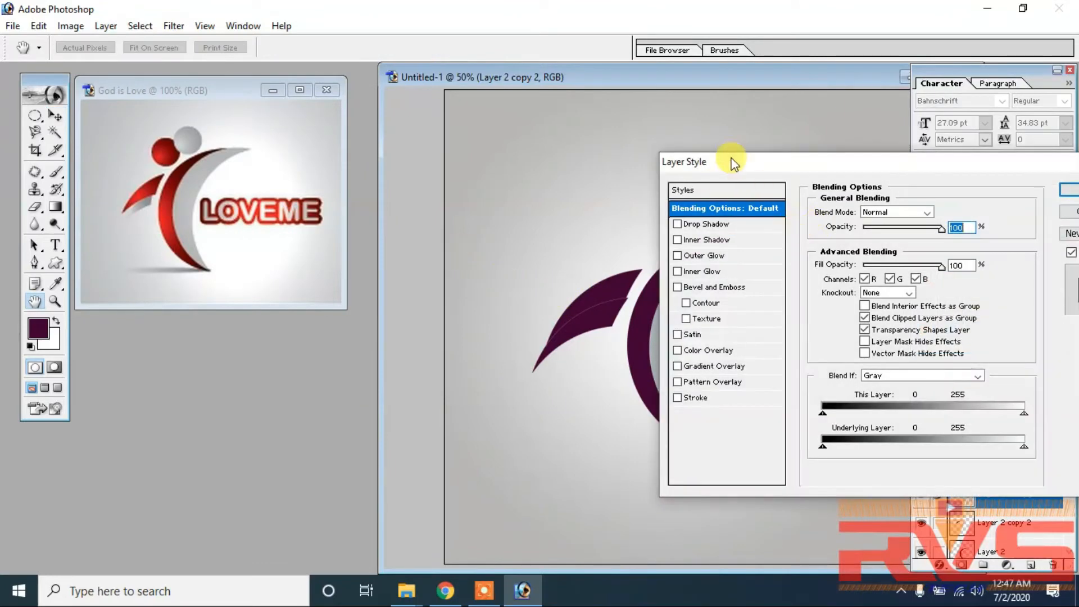
drag(733, 163, 775, 171)
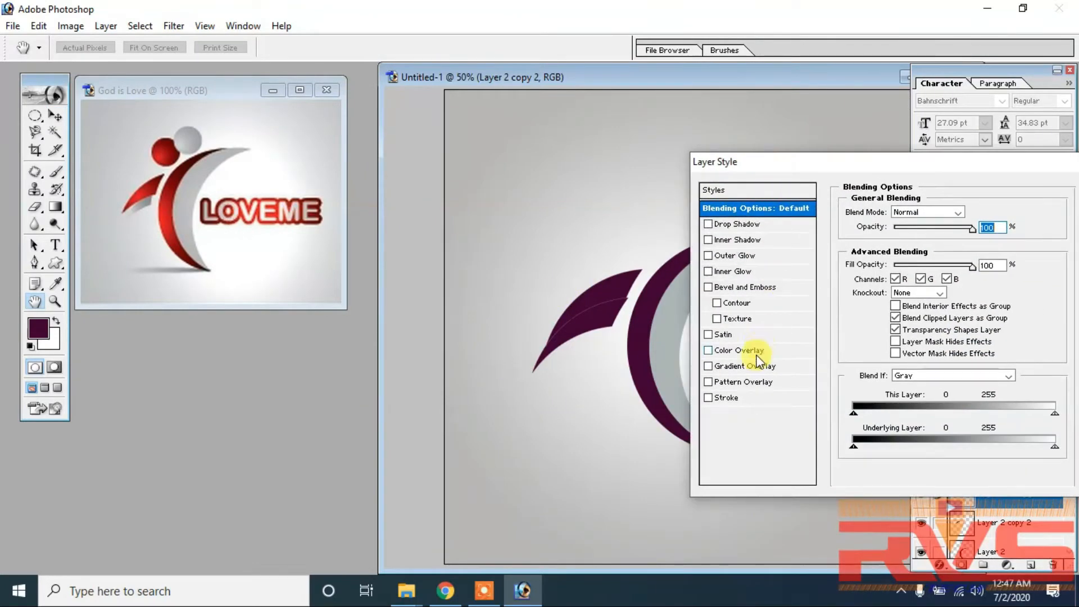
click(740, 351)
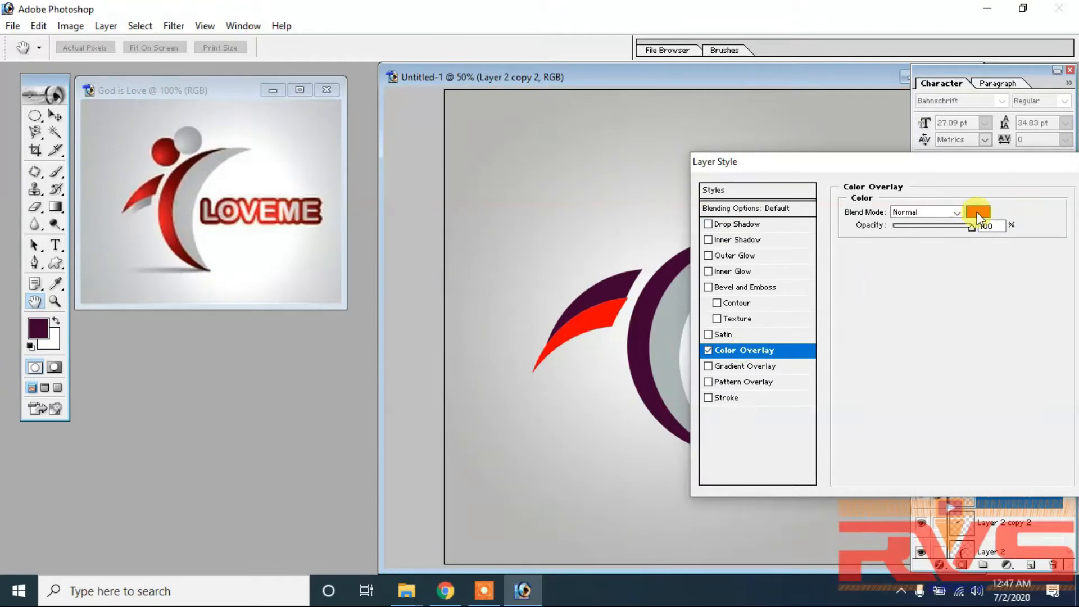
click(978, 212)
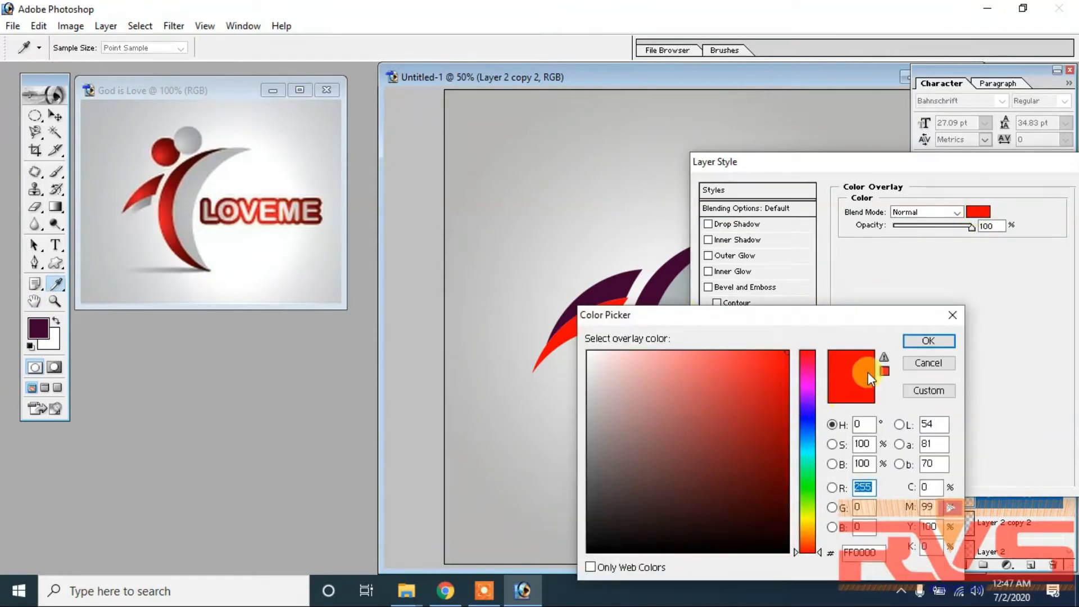
click(928, 362)
Give the arm copy a gradient overlay with the grey-to-white preset, leaving the color overlay off.
click(725, 366)
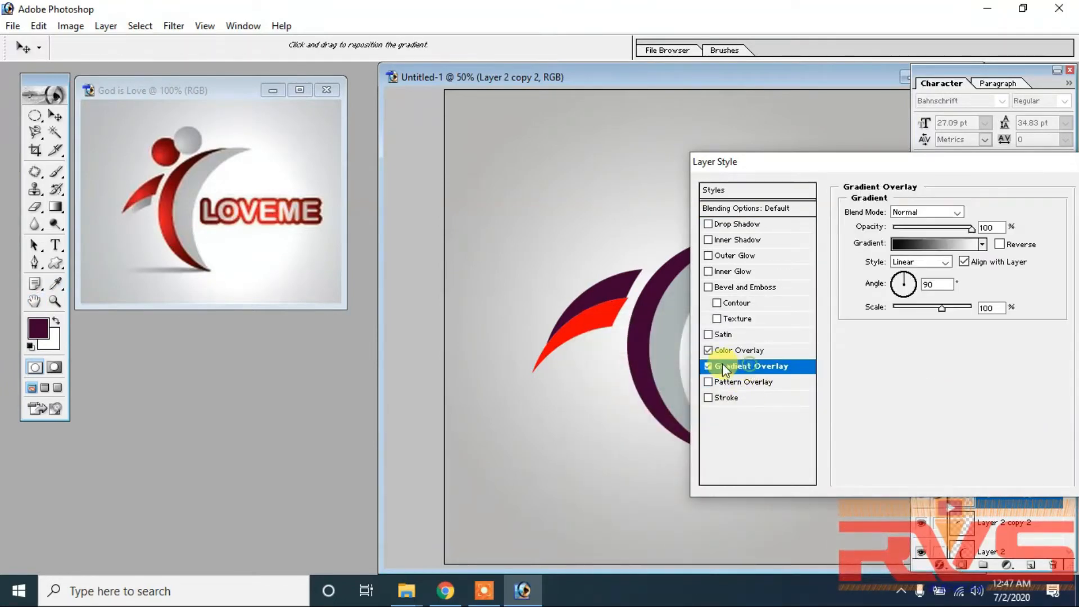
click(709, 351)
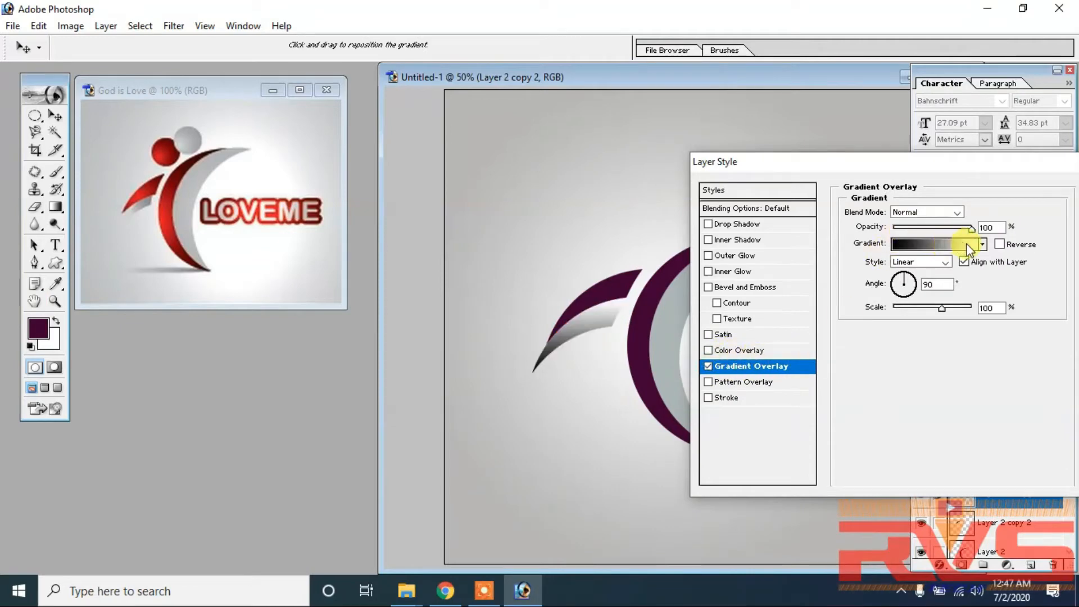
click(981, 245)
click(909, 354)
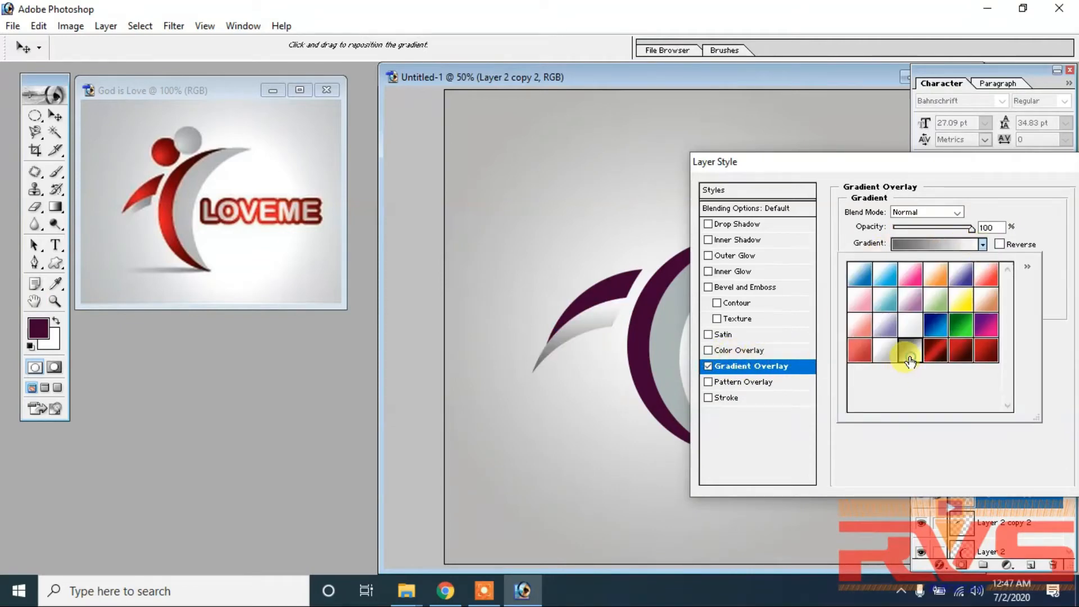
click(880, 455)
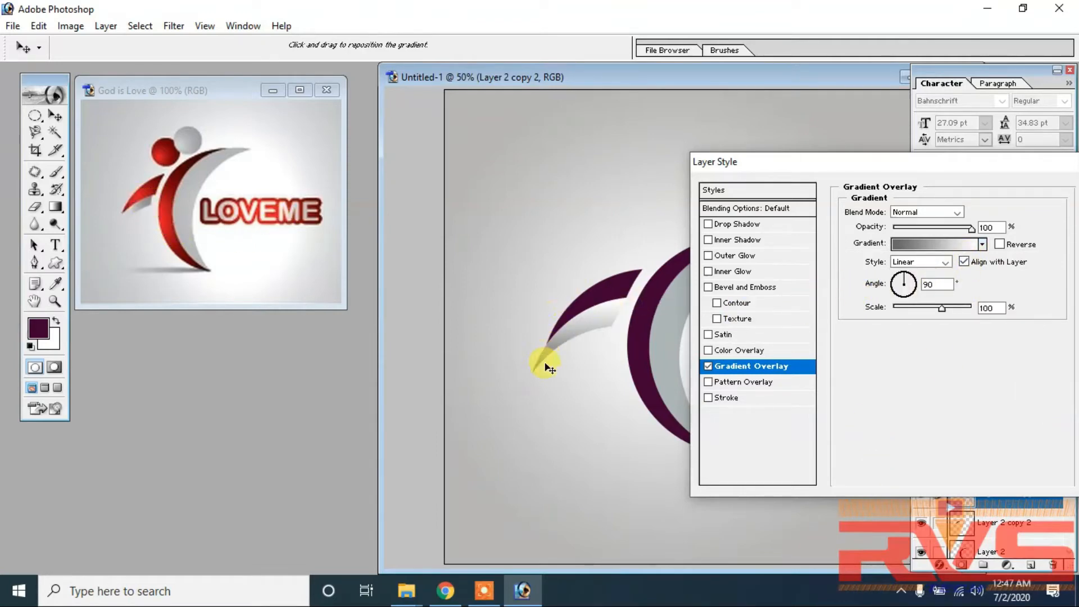
Reverse the arm copy's gradient overlay, set its angle to 0°, and apply the layer style.
click(1010, 243)
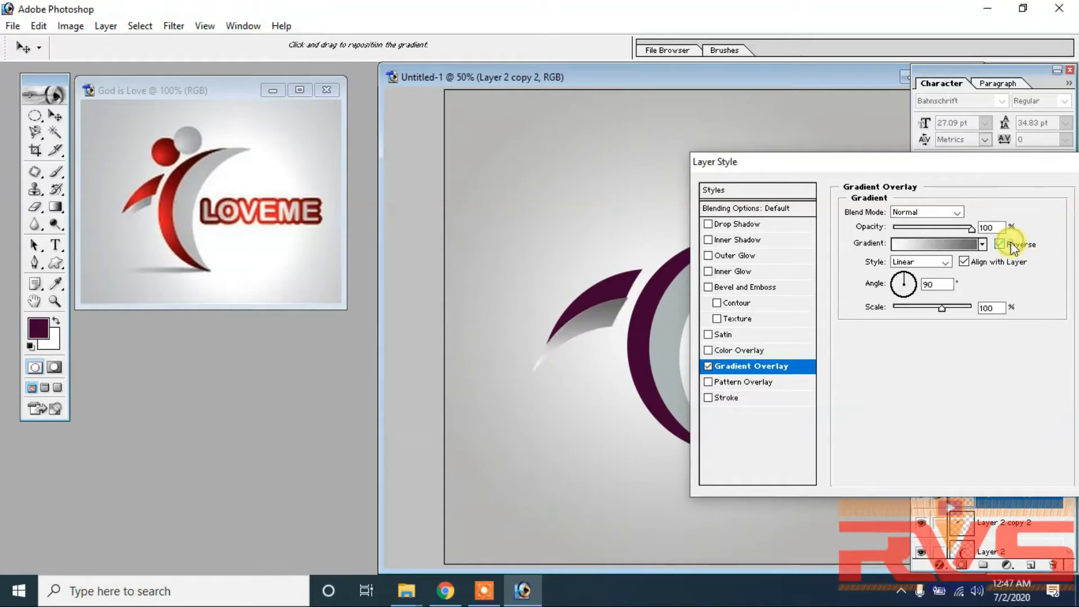
double_click(939, 283)
text(0)
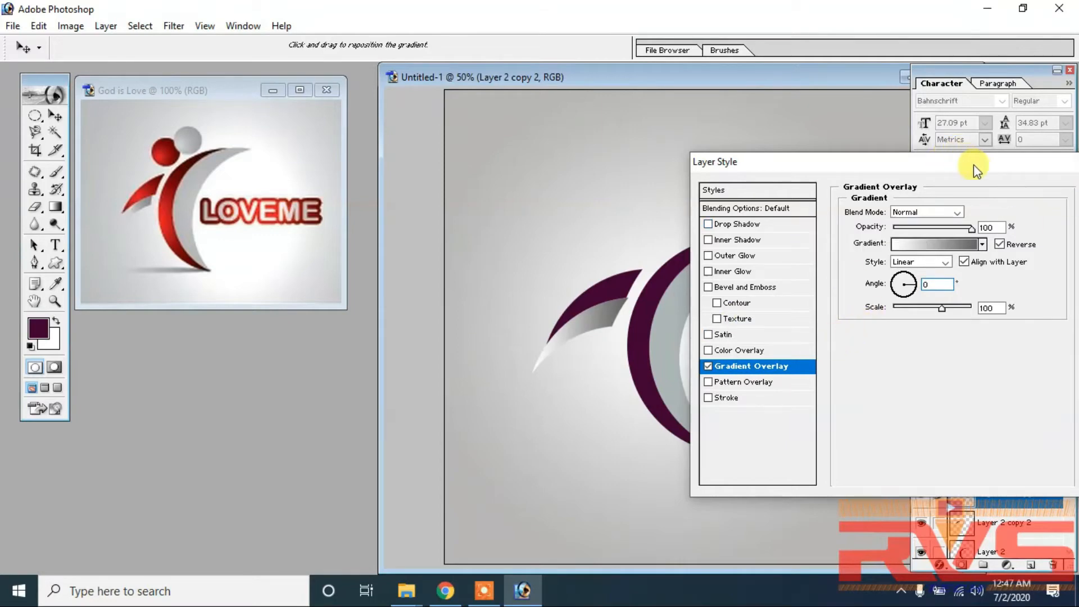
drag(974, 165, 835, 161)
click(987, 185)
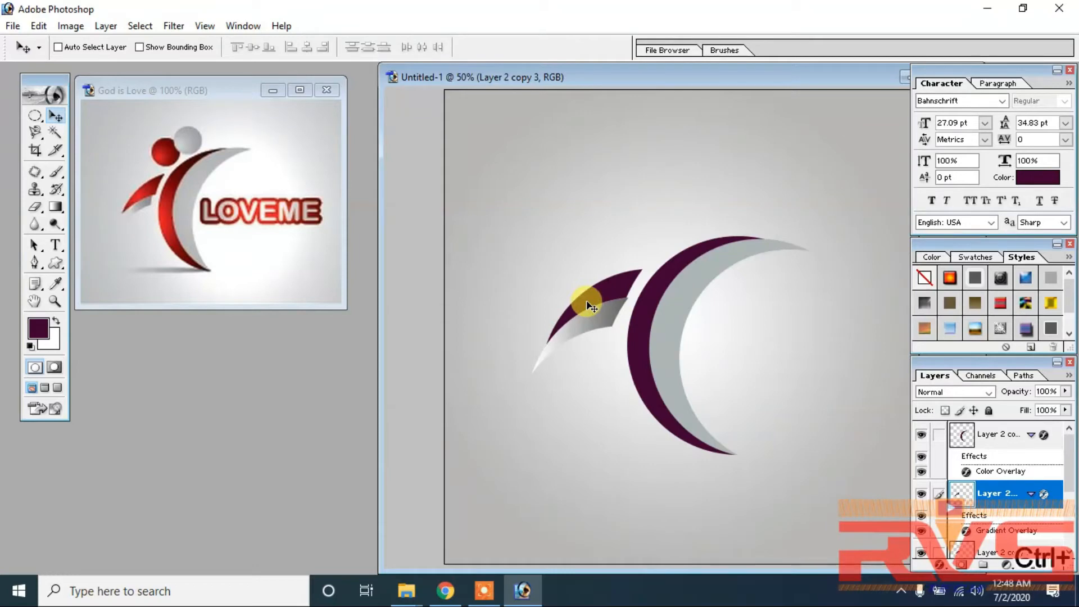
Place the grey arm copy in the layer order directly above the background layer and nudge it slightly left.
key(ctrl+shift+bracketleft)
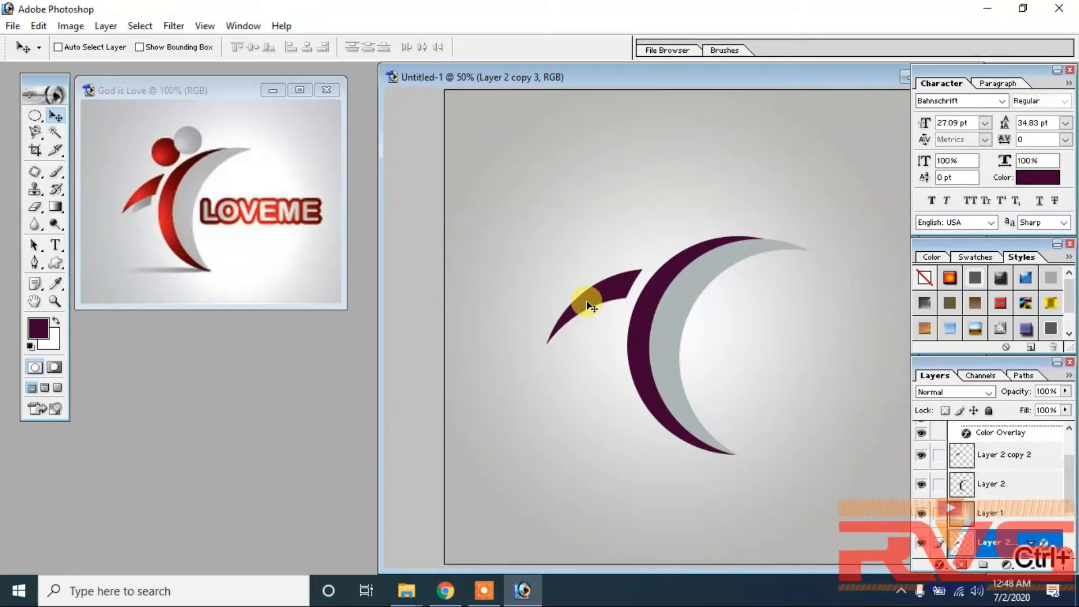
key(ctrl+bracketright)
drag(601, 310, 595, 310)
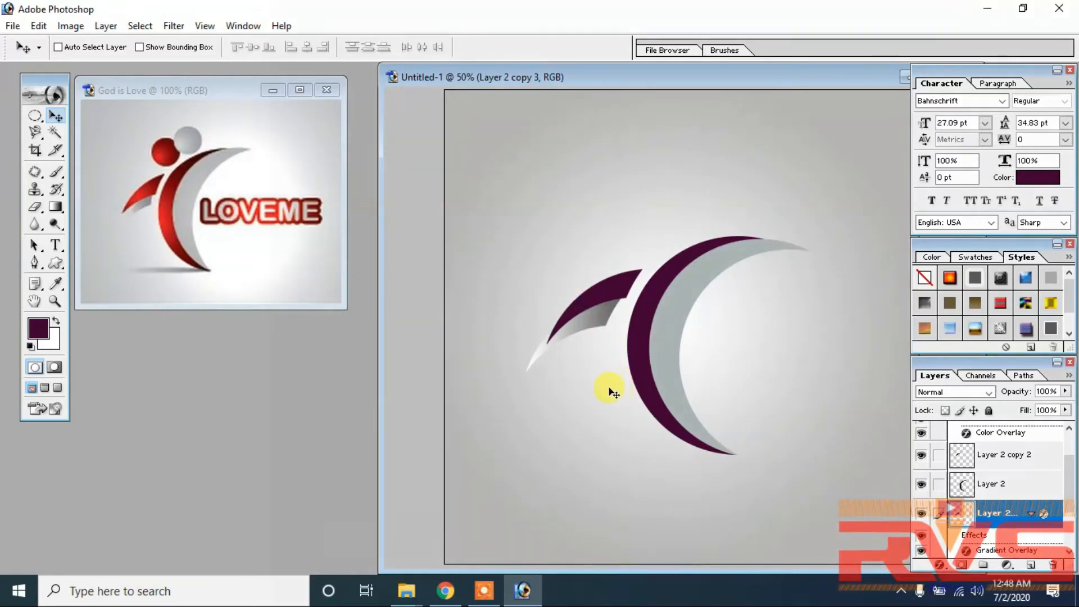
Scale the grey arm copy to about 80% width and 73% height so its tip meets the purple arm's tip.
key(ctrl+t)
drag(523, 374, 541, 353)
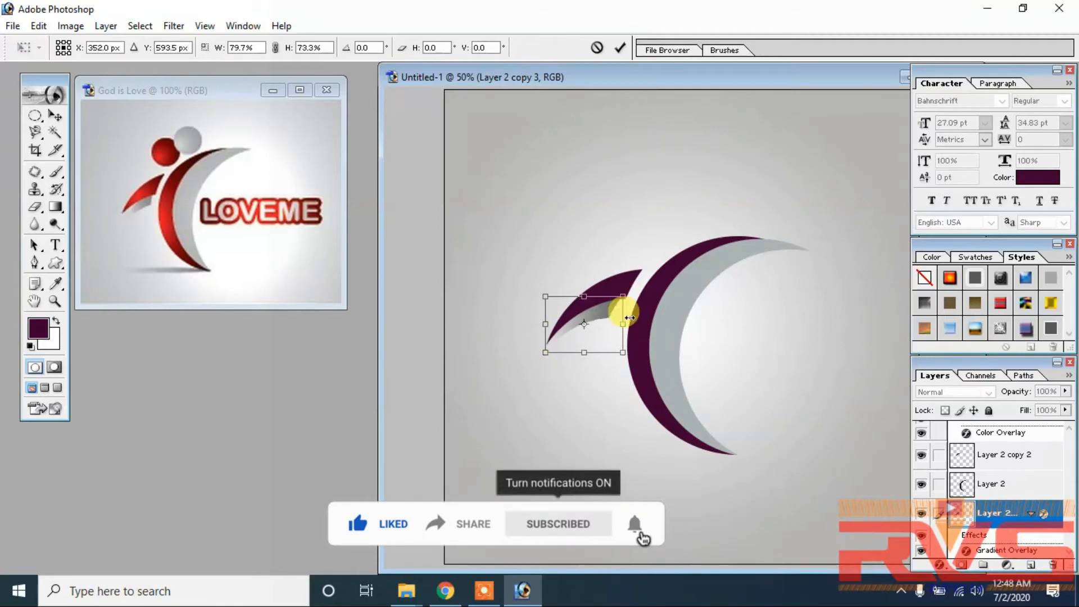
key(Return)
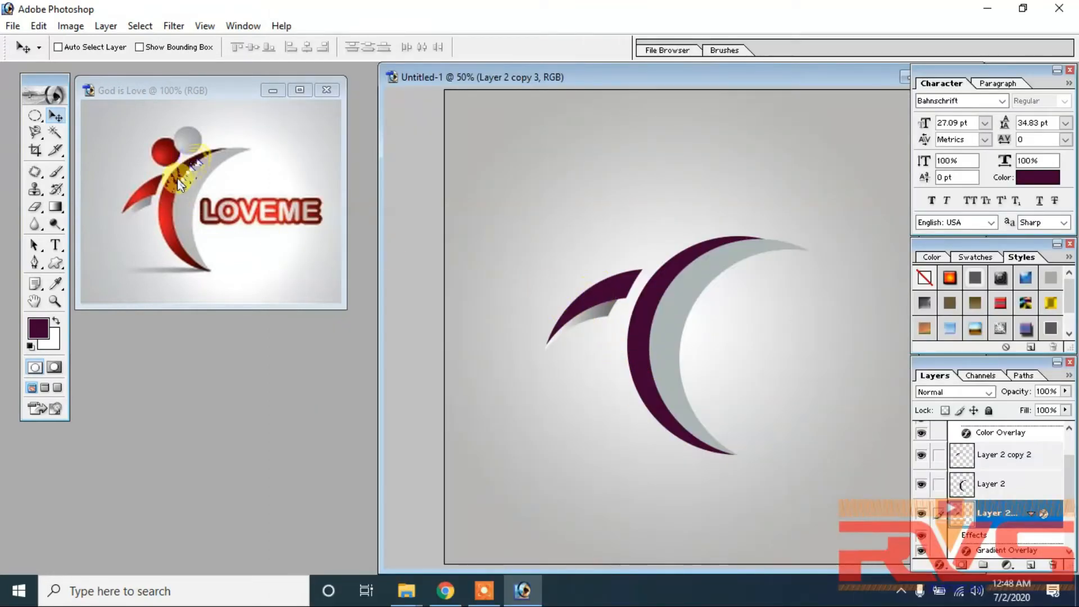
Add a gradient overlay to the purple crescent on Layer 2 and open its gradient for editing.
right_click(643, 321)
click(645, 323)
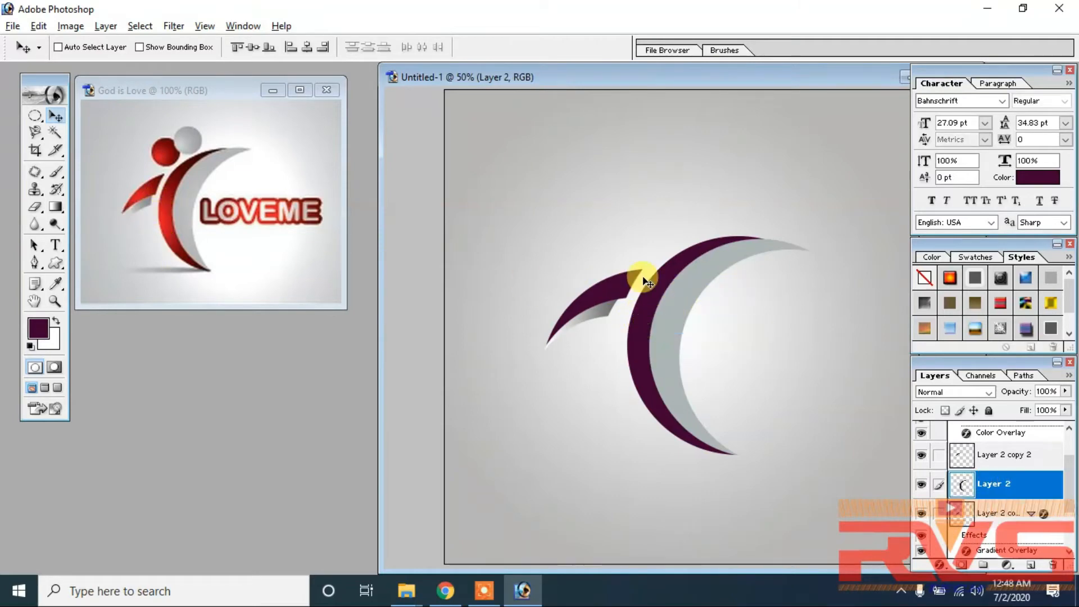
key(alt+l)
key(d)
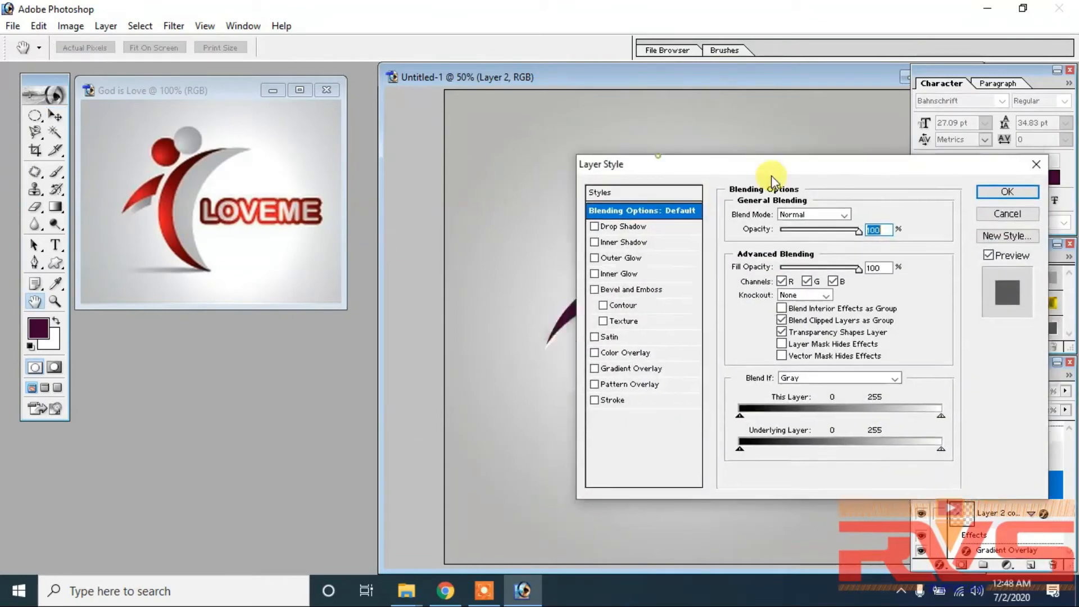
drag(682, 169, 362, 137)
click(318, 339)
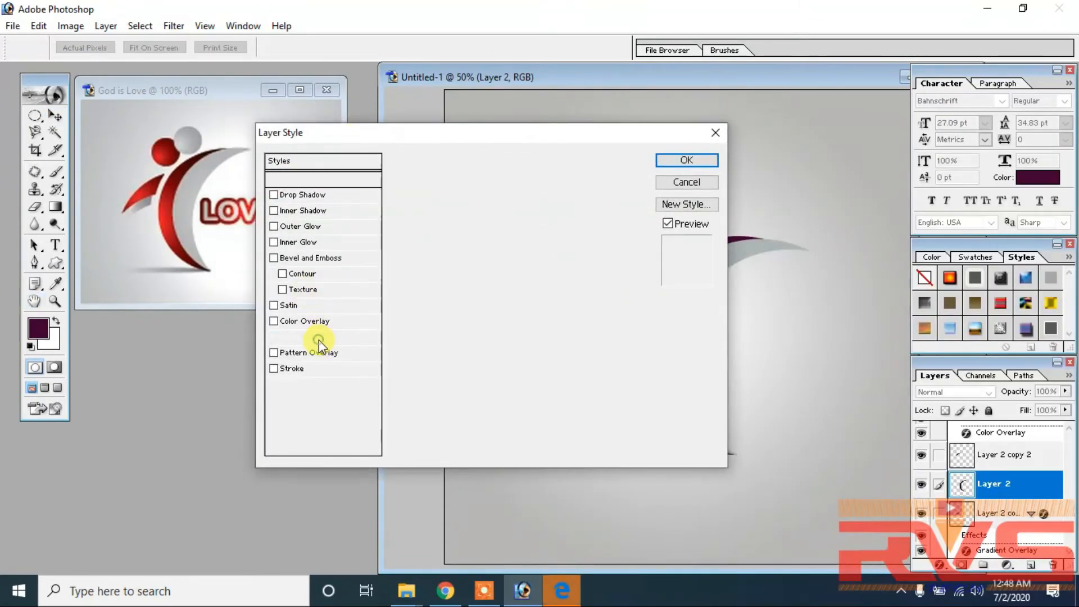
mouse_move(522, 134)
mouse_down()
mouse_move(361, 140)
mouse_move(338, 120)
mouse_move(348, 139)
mouse_move(679, 168)
mouse_up()
click(642, 238)
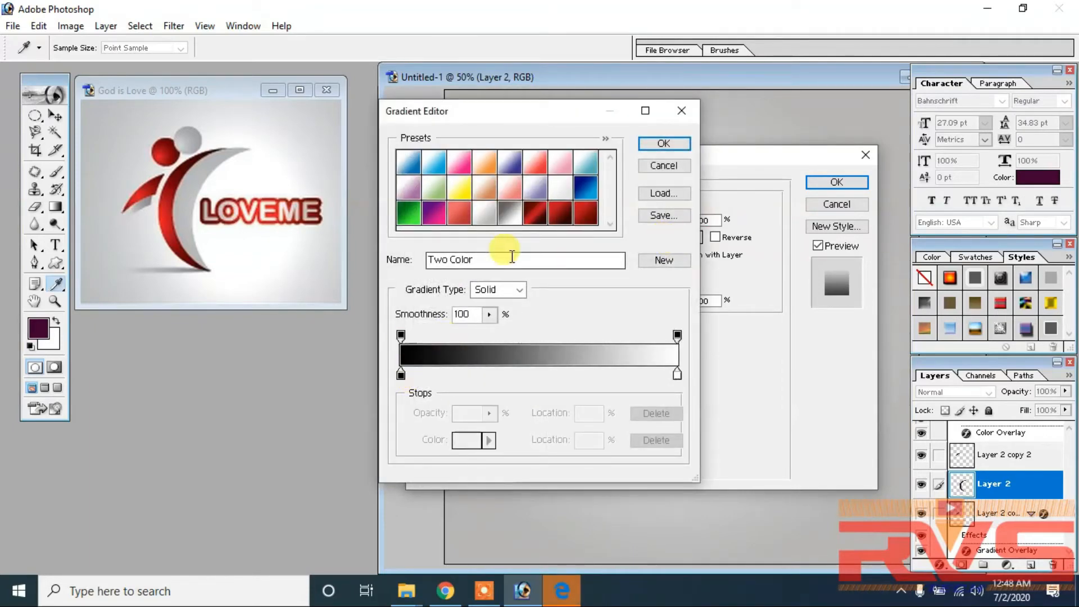
Delete the three dark red gradients at the end of the presets.
right_click(539, 214)
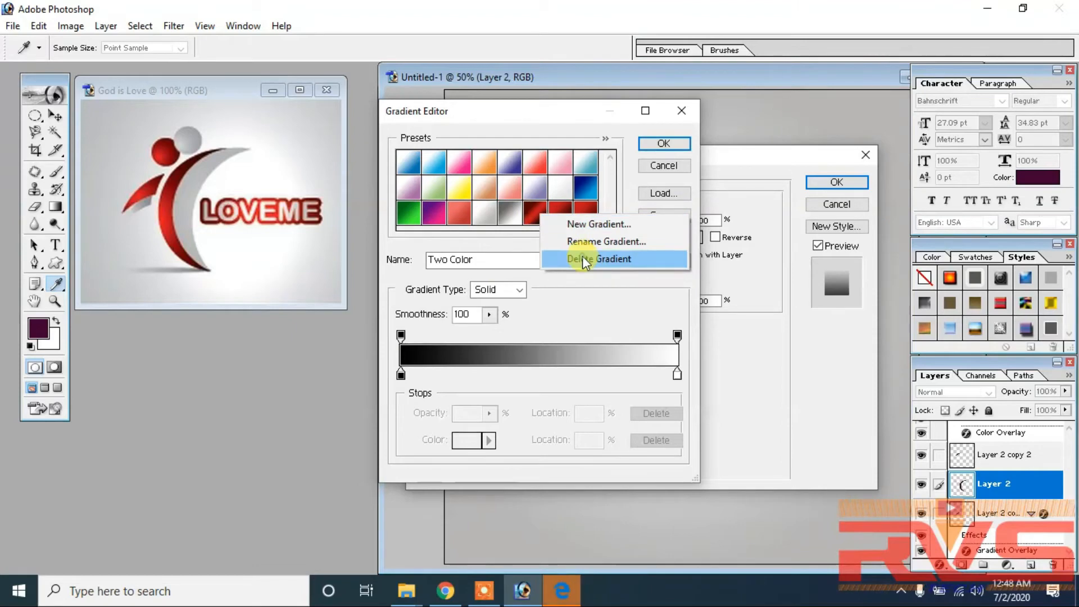
click(585, 260)
right_click(538, 215)
click(566, 258)
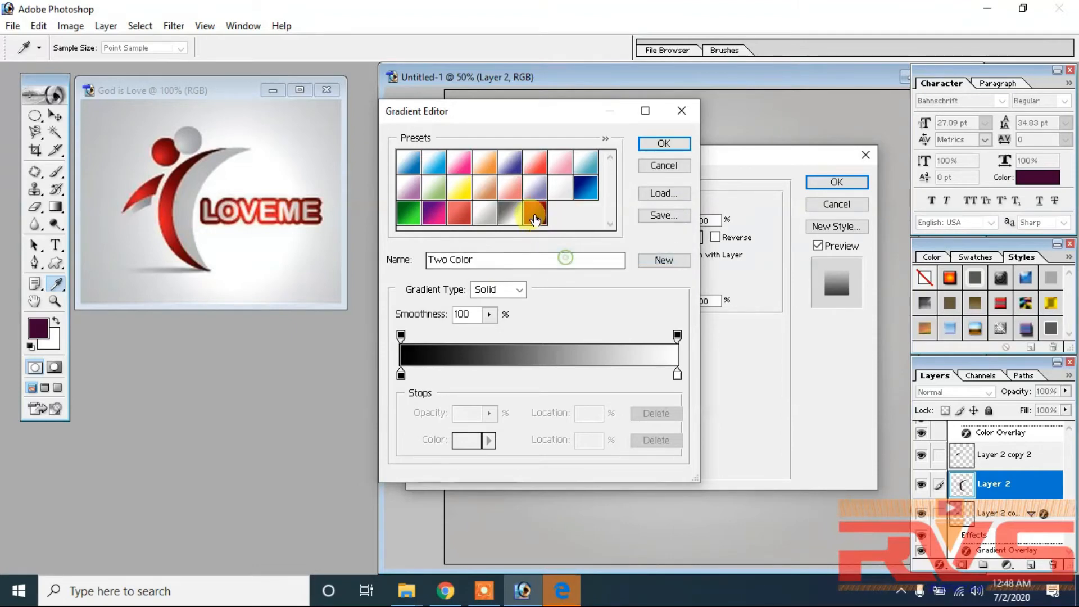
right_click(535, 219)
click(564, 258)
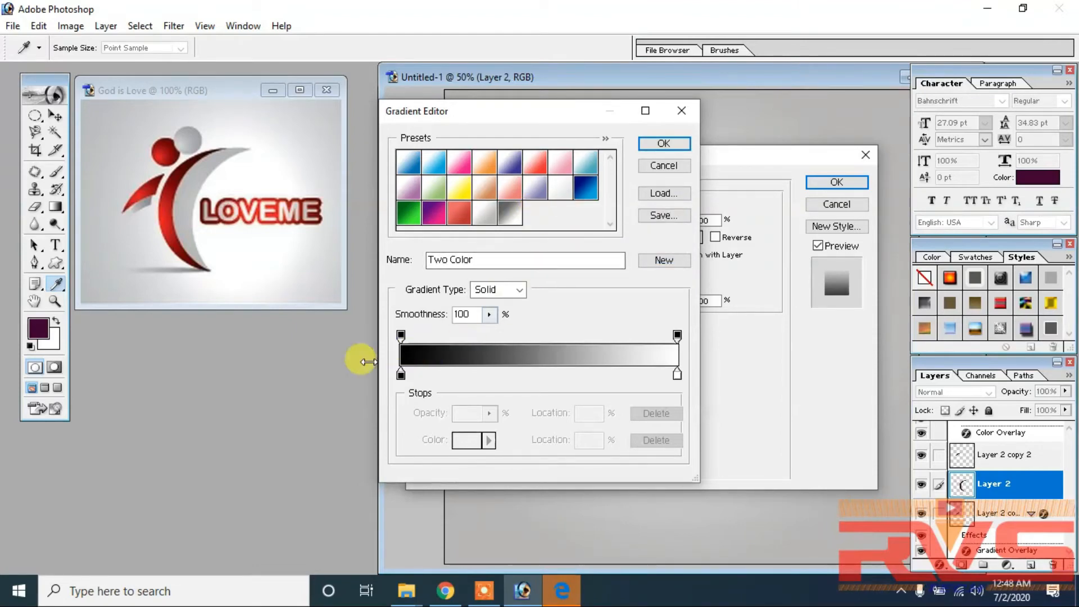
Set the gradient's starting color stop to dark red 6C0700, sampled from the lower crescent of the reference logo.
click(401, 374)
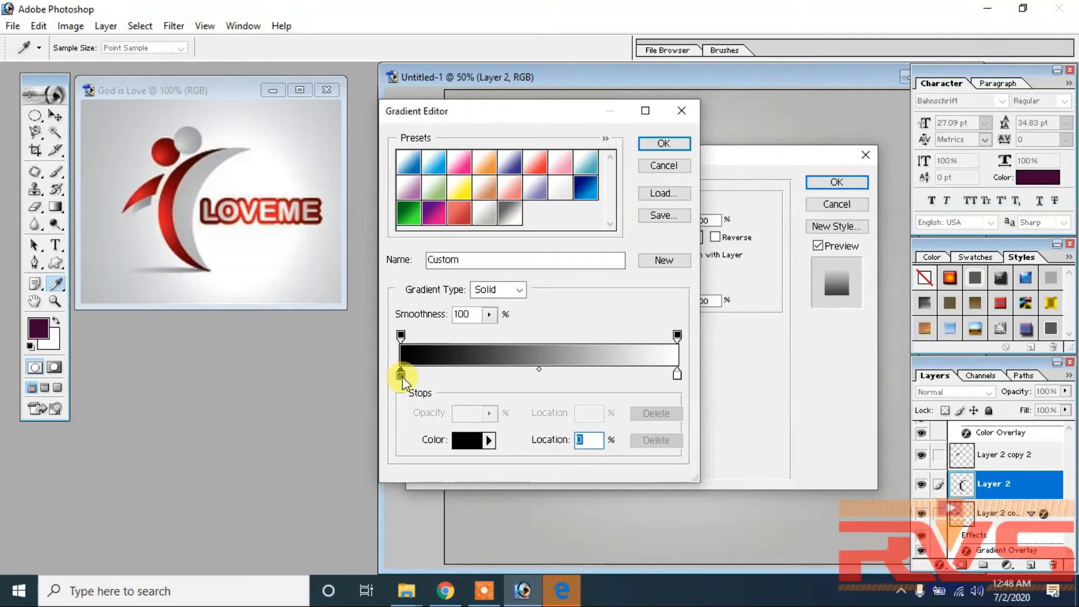
click(472, 439)
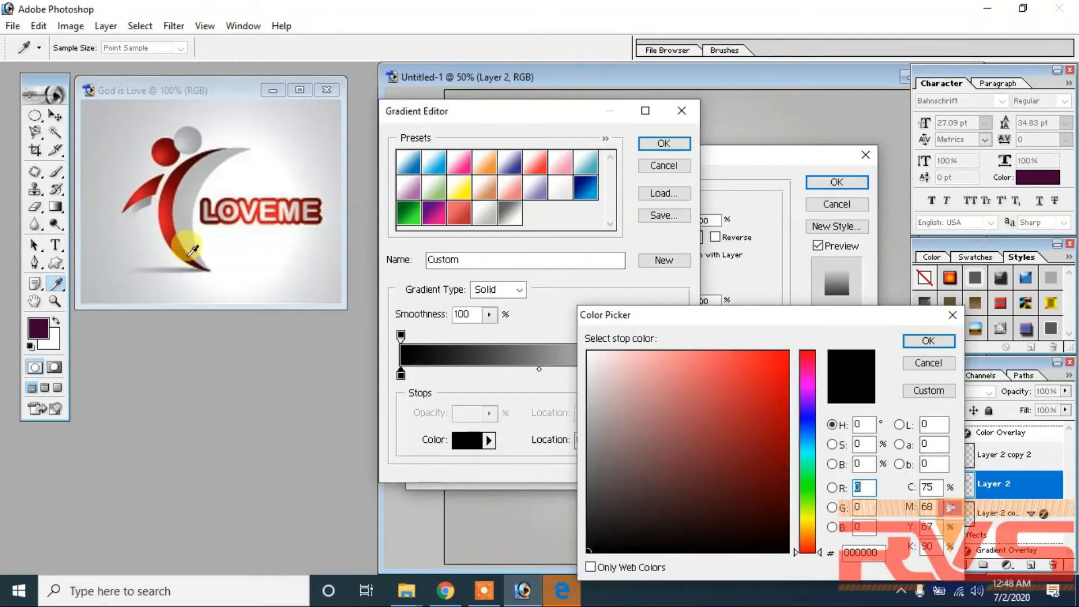
click(187, 251)
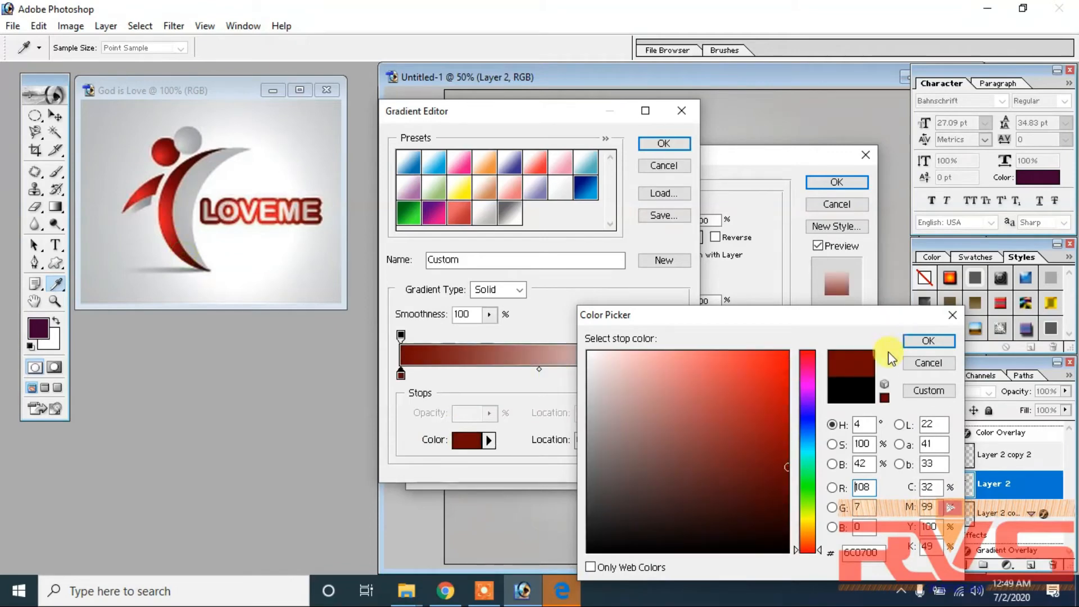
click(907, 341)
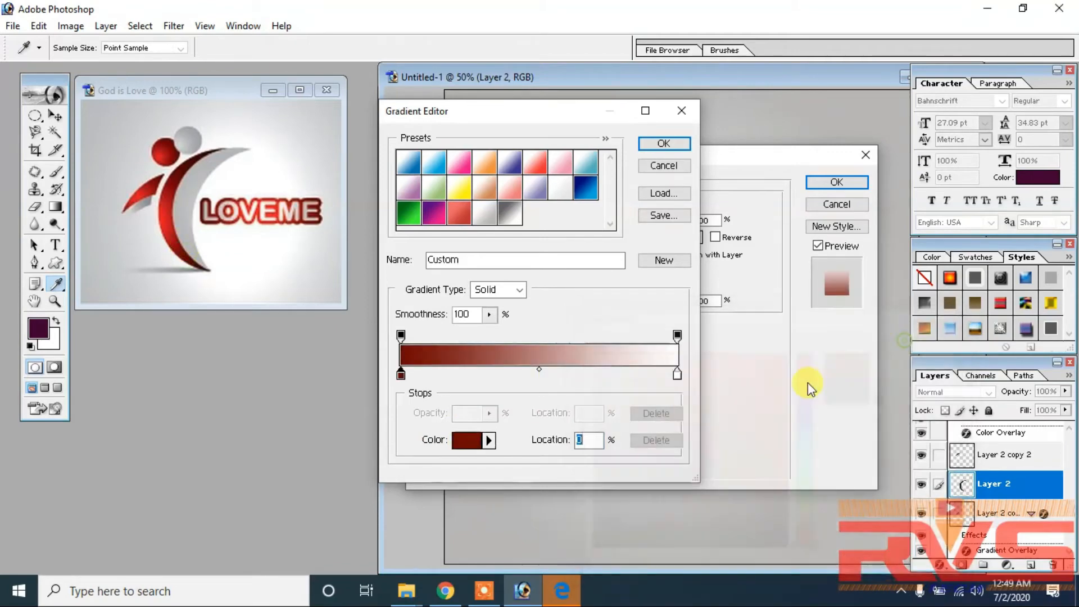
Set the gradient's end color stop to dark red 7E0006, sampled from the reference logo's red crescent.
click(677, 375)
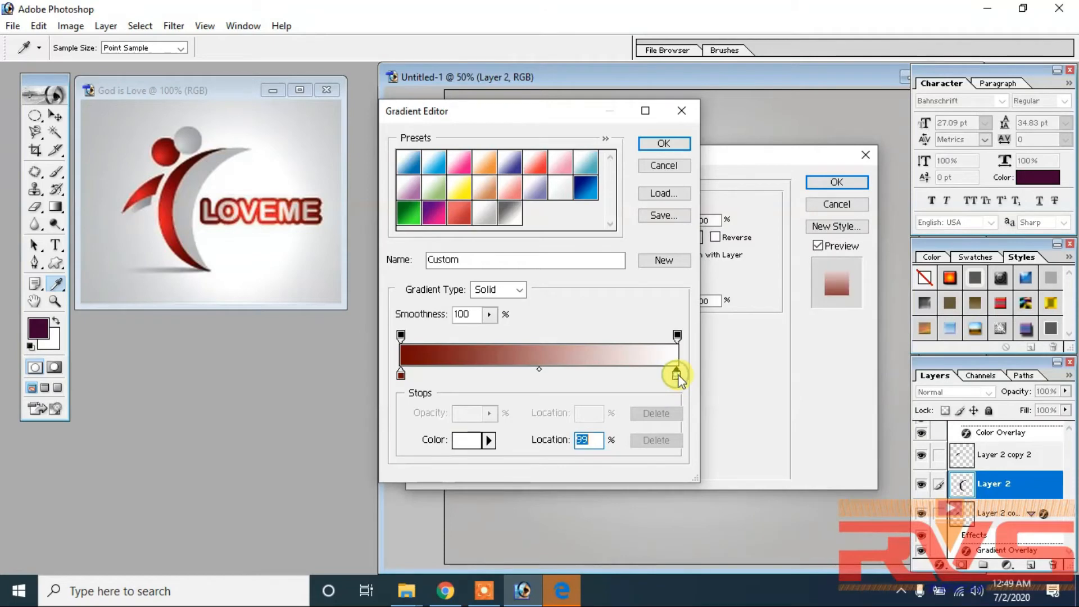
click(467, 442)
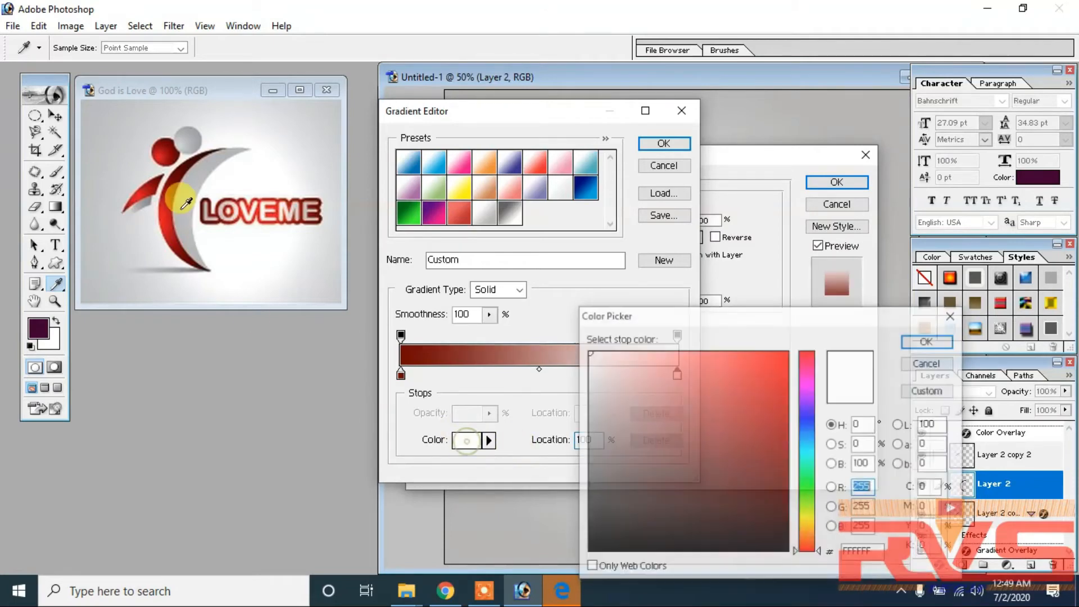
click(181, 248)
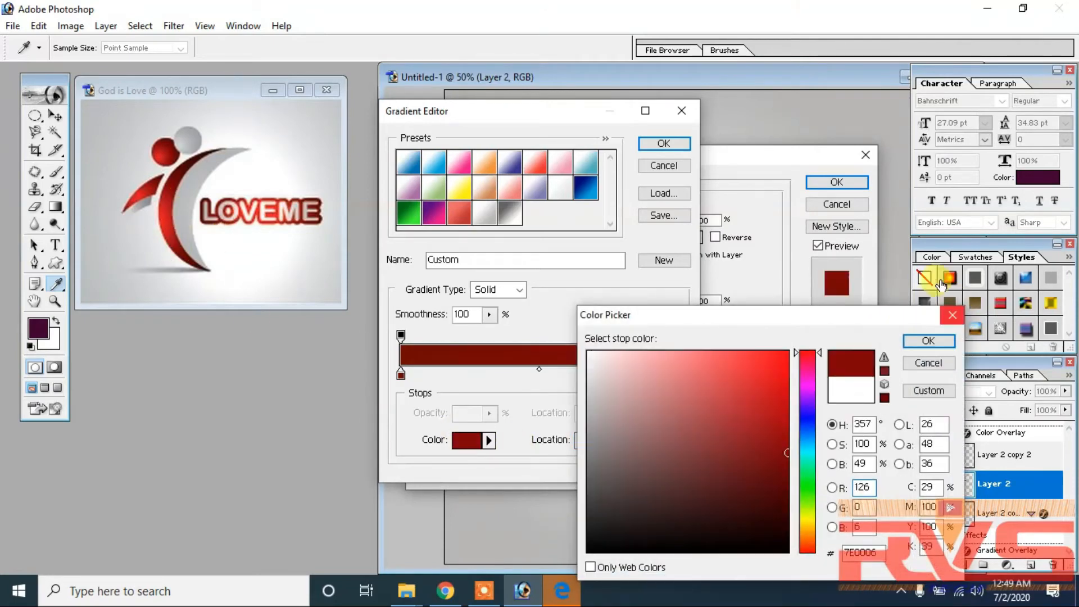
click(928, 341)
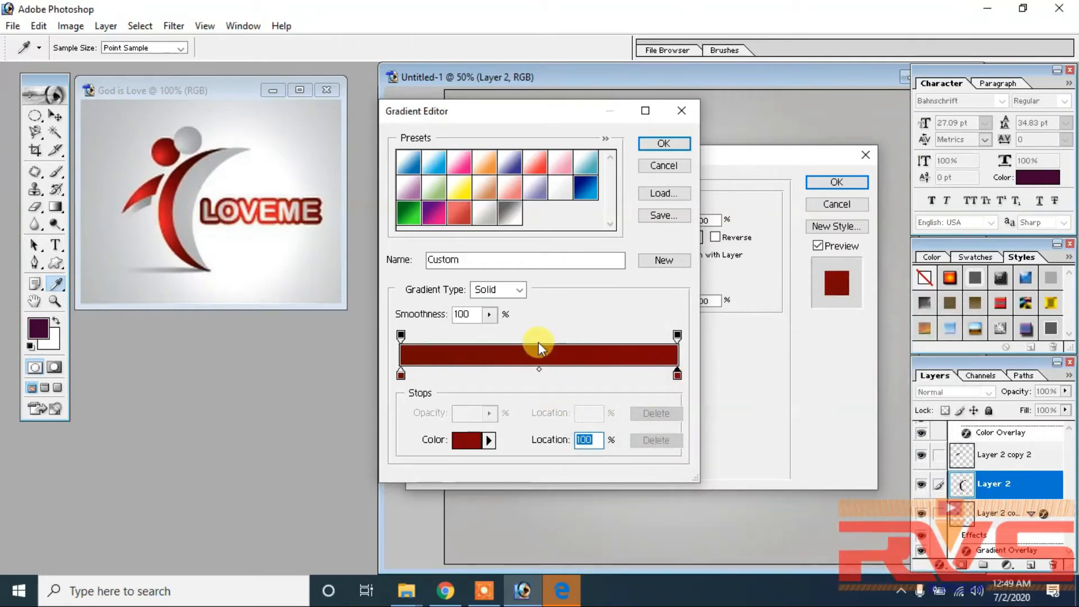
Add a middle color stop at 49% in bright red F01C28, sampled from the reference logo's red crescent.
click(537, 374)
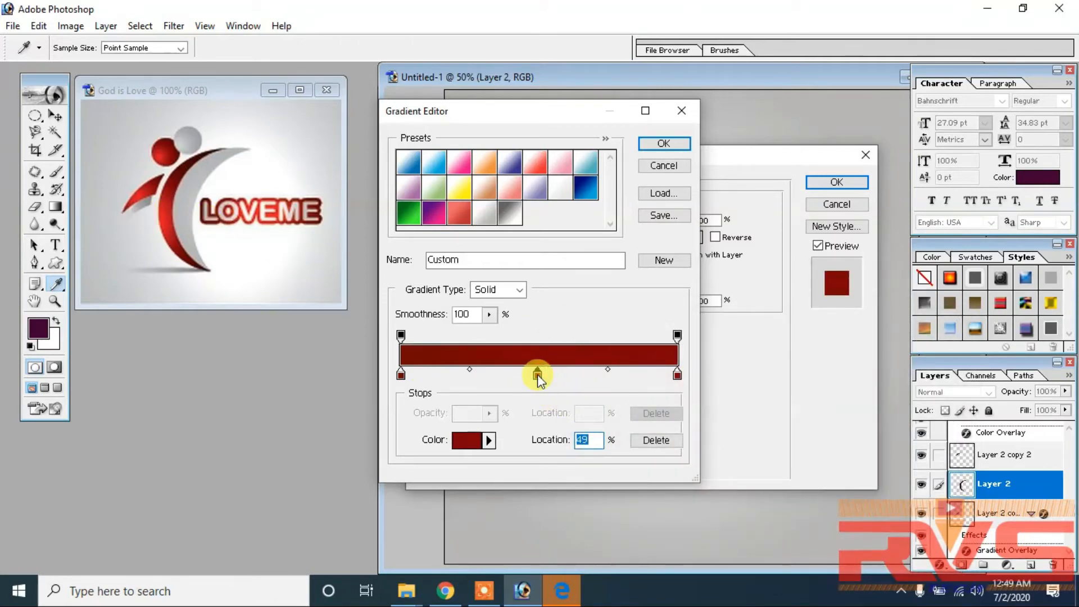
click(466, 440)
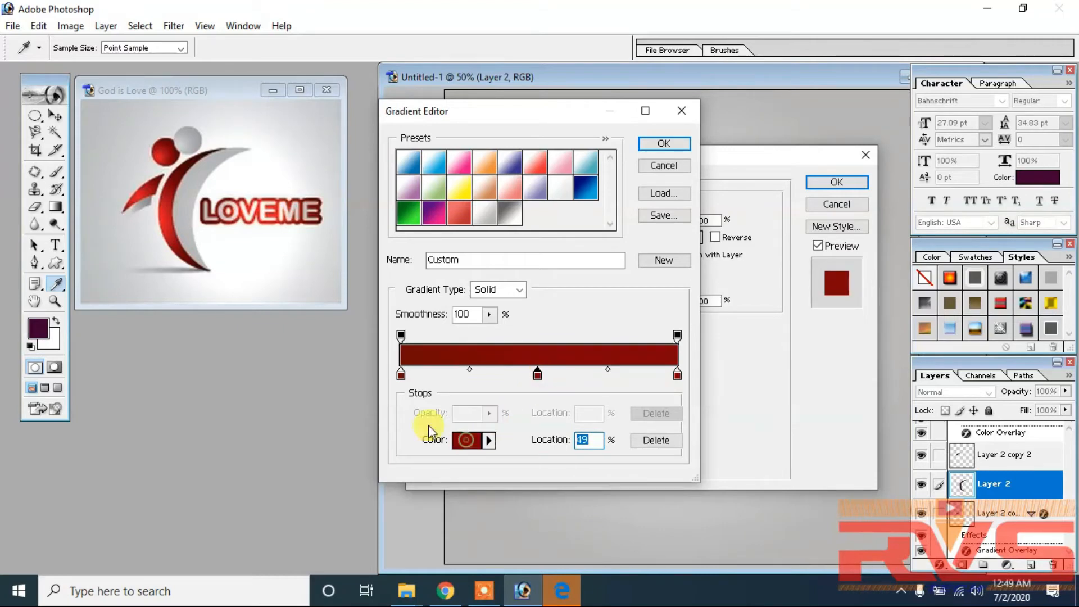
click(161, 220)
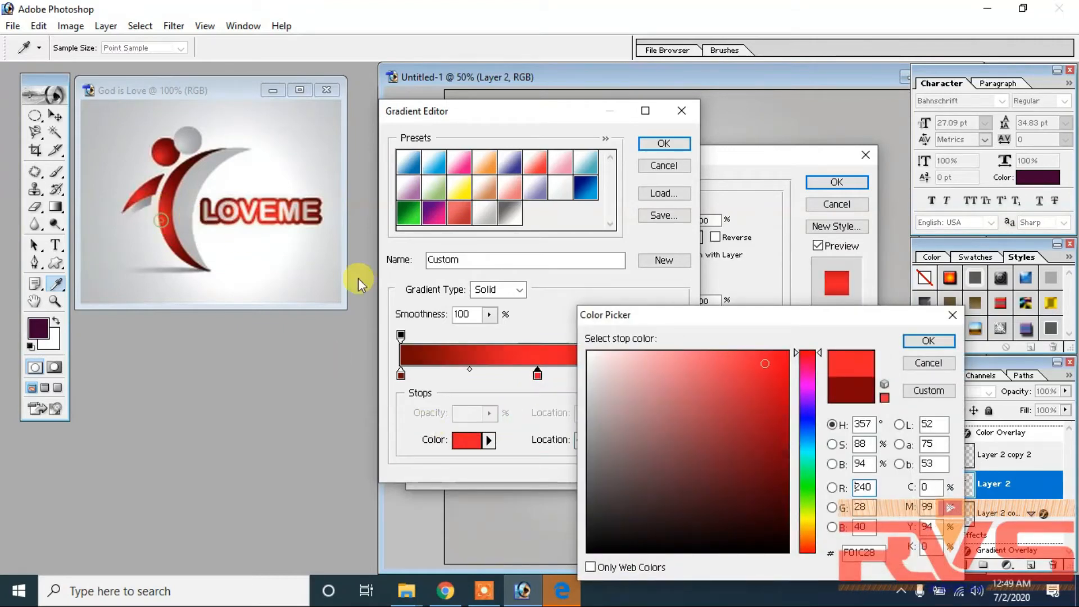
click(928, 340)
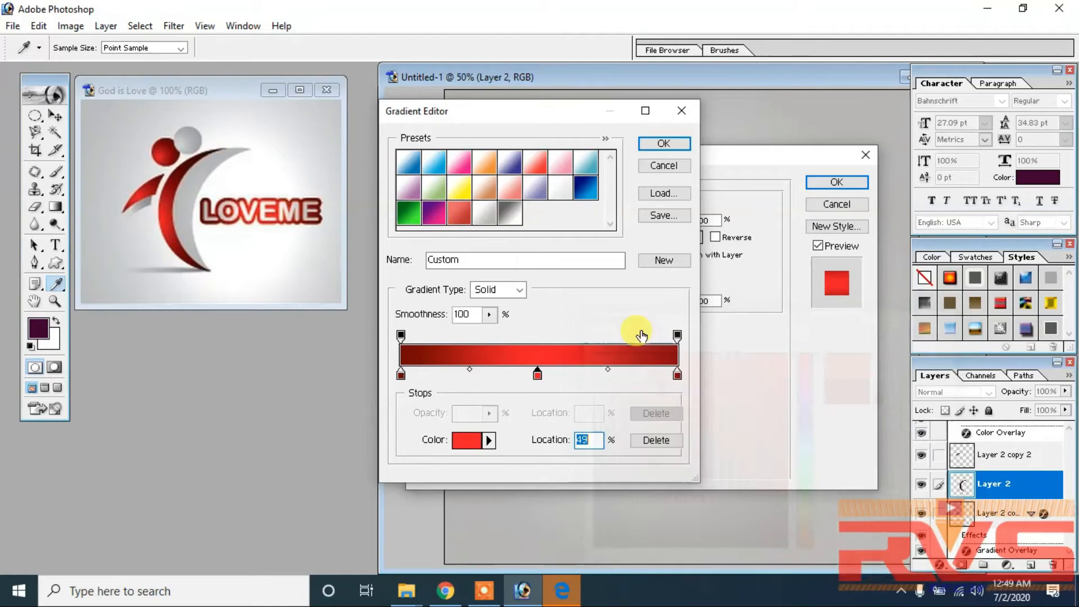
Save the dark-bright-dark red gradient as a new preset and apply it as the large front crescent's Gradient Overlay.
click(664, 261)
mouse_move(537, 373)
mouse_down()
mouse_move(539, 419)
mouse_move(537, 376)
mouse_up()
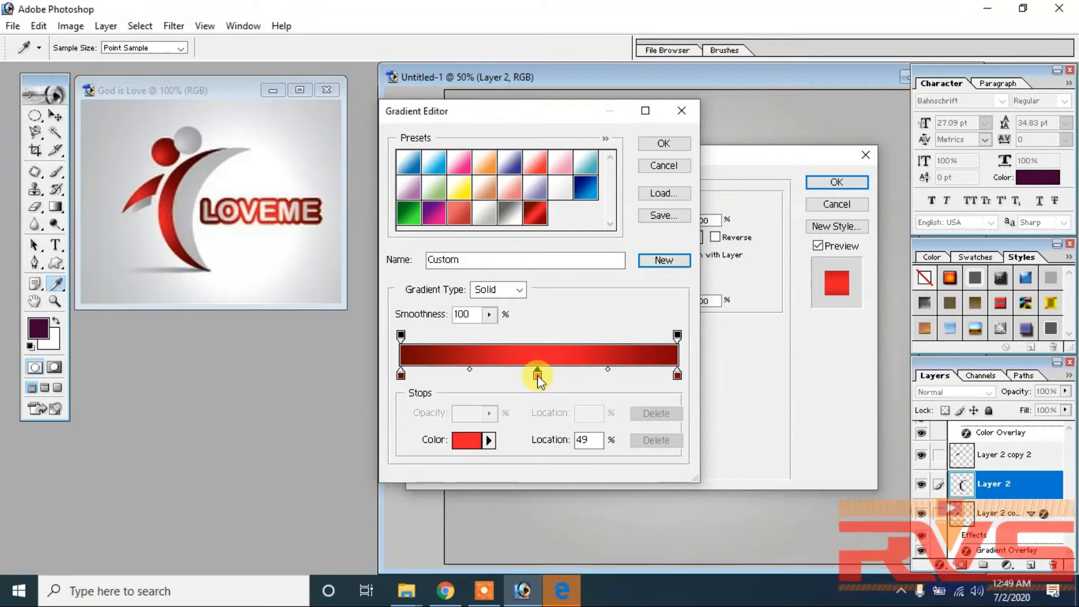
click(538, 374)
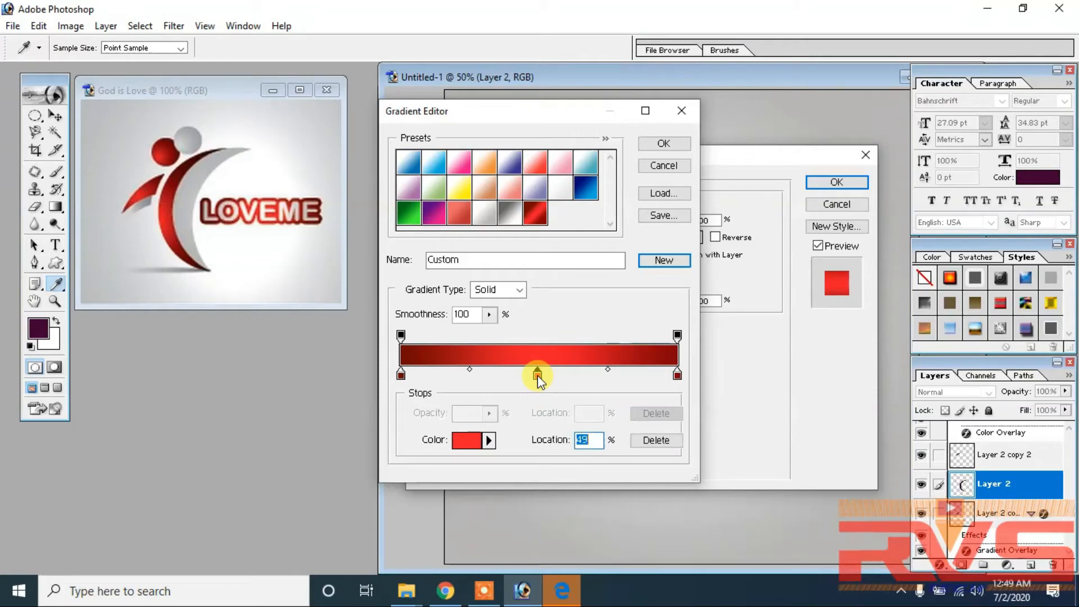
click(663, 144)
drag(679, 148, 575, 327)
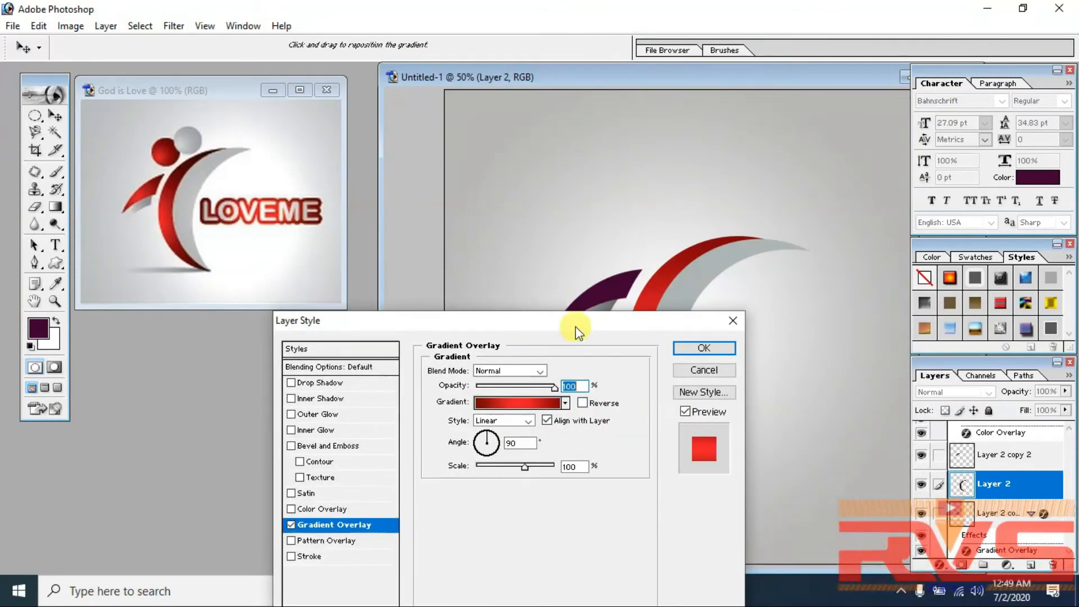
click(704, 348)
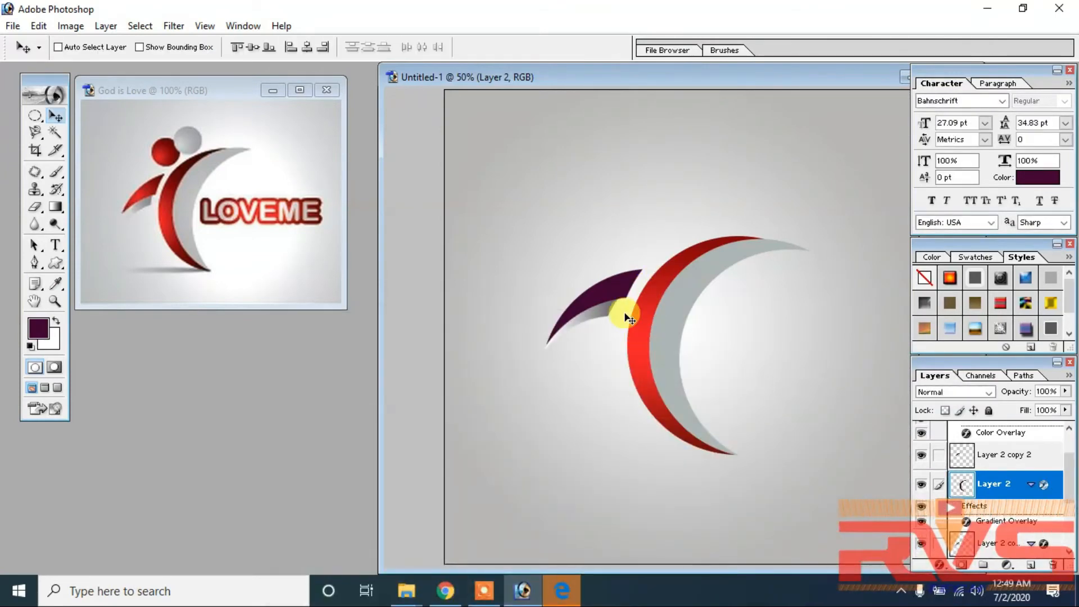
Add a Gradient Overlay to the purple arm crescent using the saved dark-bright-dark red preset.
right_click(615, 293)
click(622, 296)
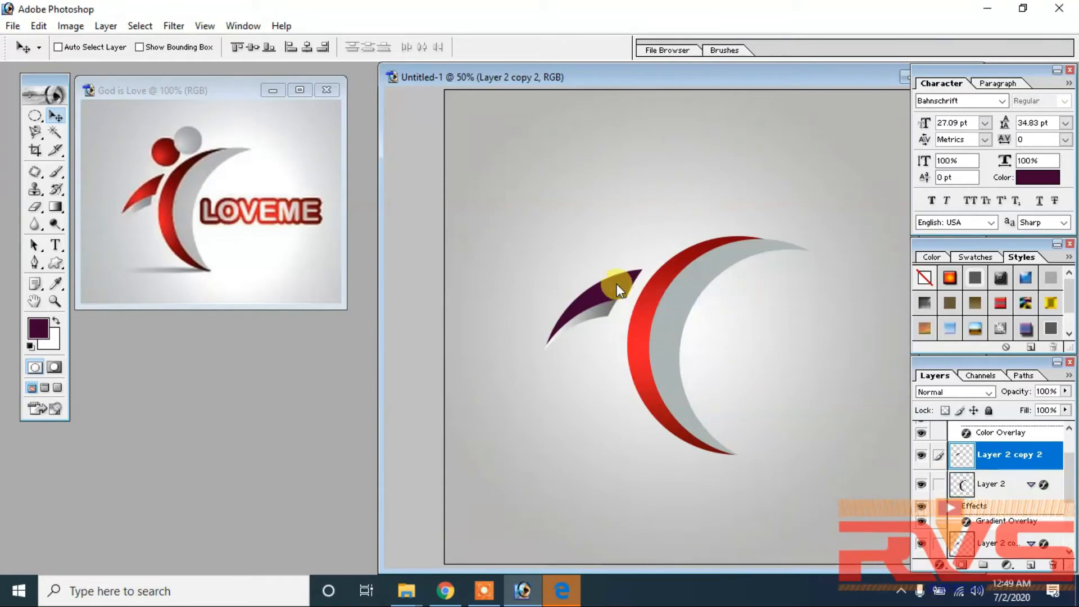
key(alt+l)
key(Escape)
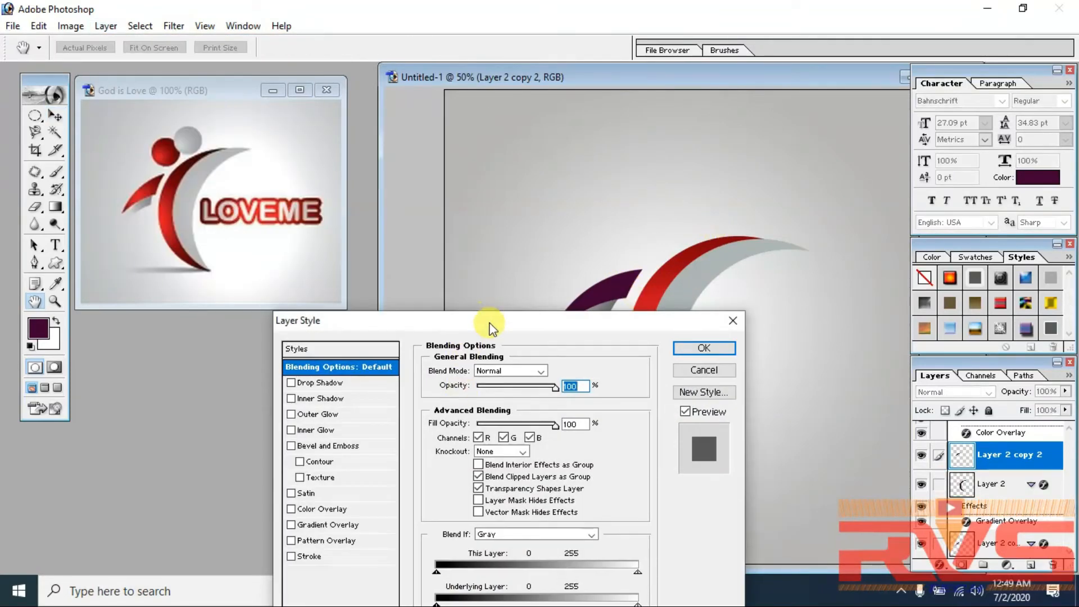
drag(490, 325, 233, 126)
click(175, 335)
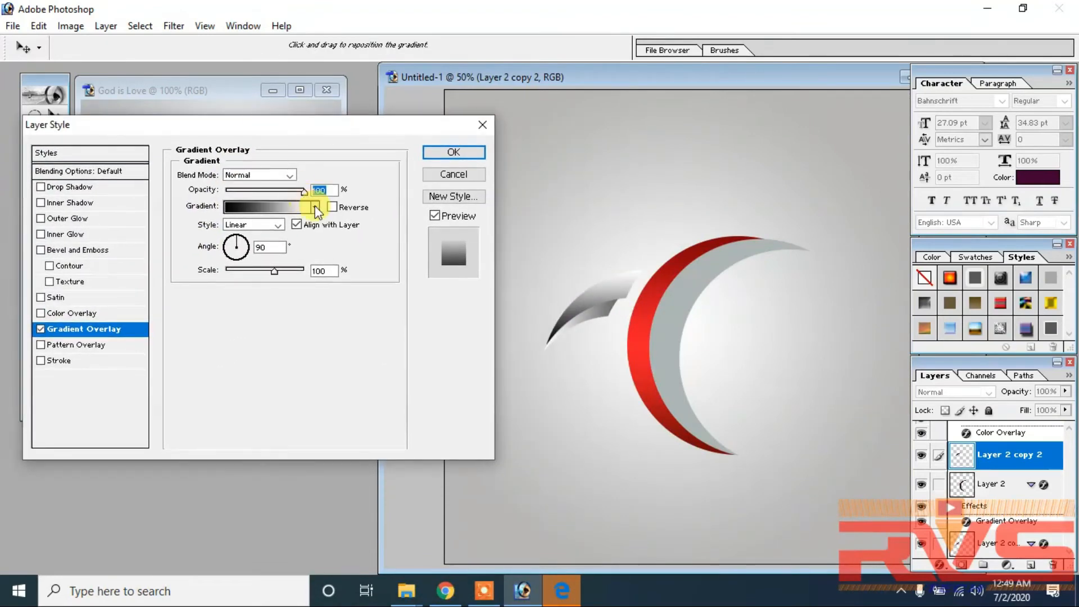
click(313, 205)
click(269, 312)
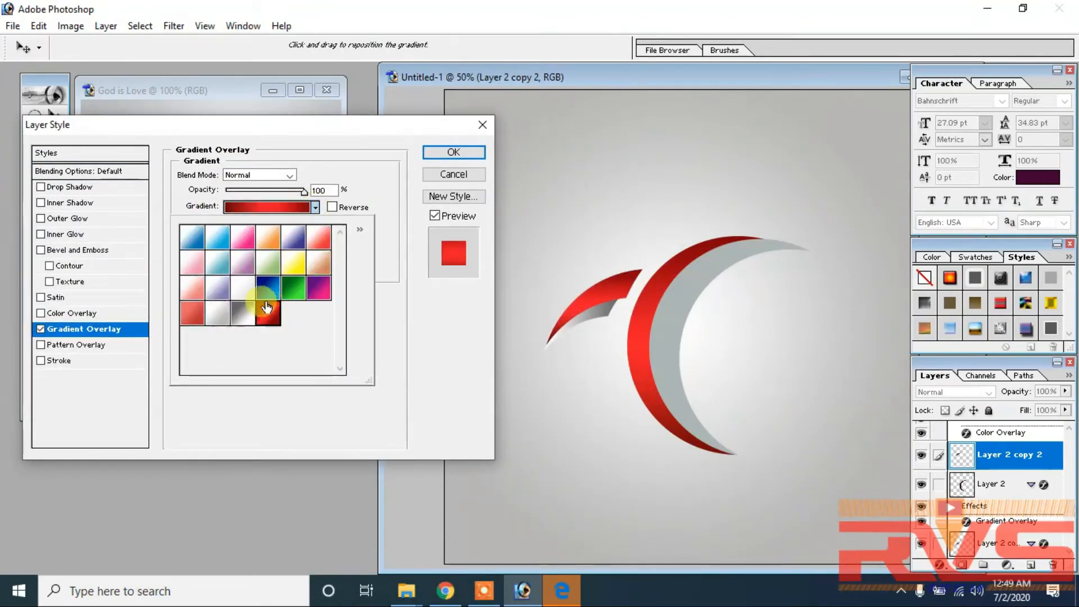
click(377, 186)
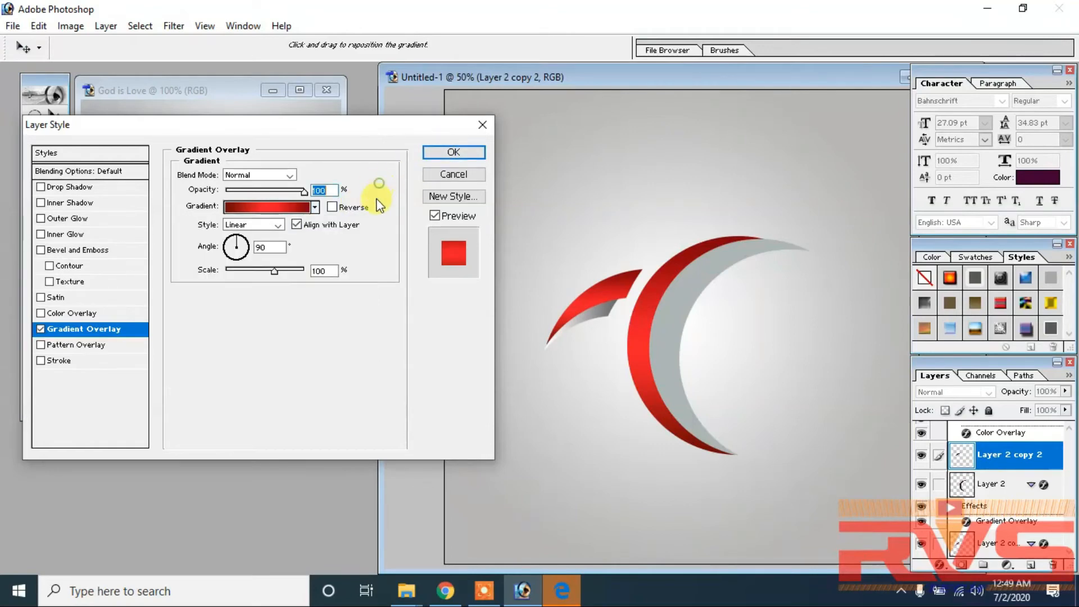
Set the arm's gradient overlay angle to 0° and apply the layer style.
double_click(267, 248)
text(0)
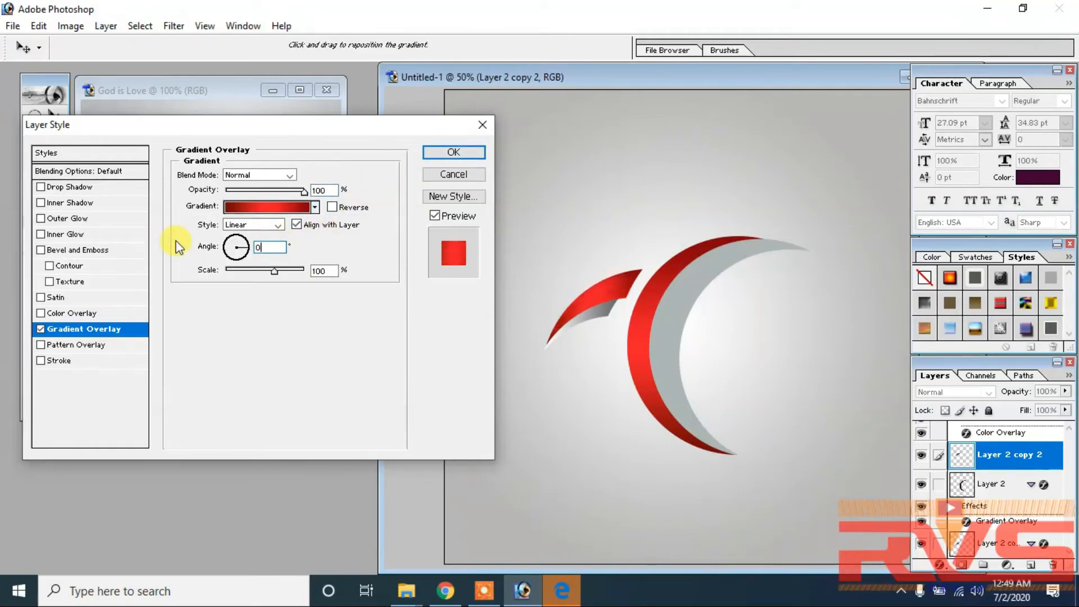
click(453, 153)
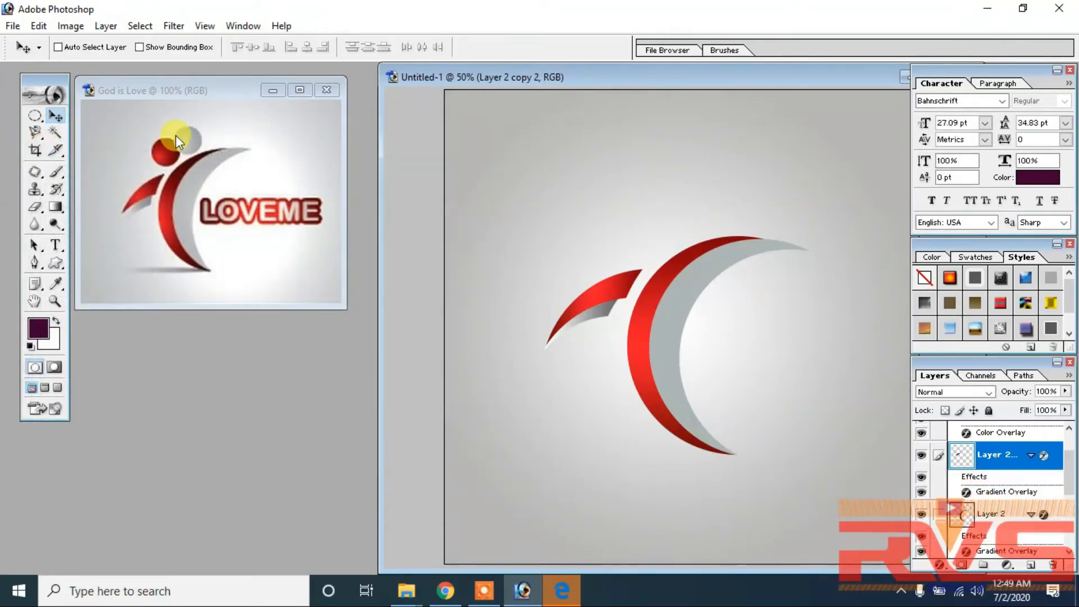
Draw a small circular selection above the arm, fill it with the dark purple foreground color on a new layer, and deselect.
click(34, 117)
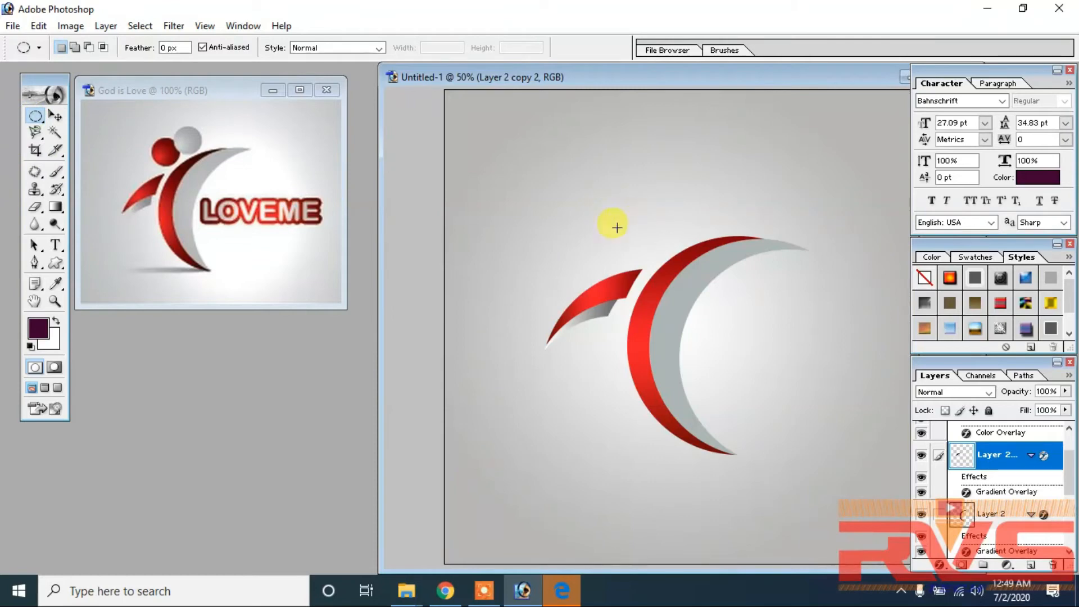
drag(615, 221, 654, 260)
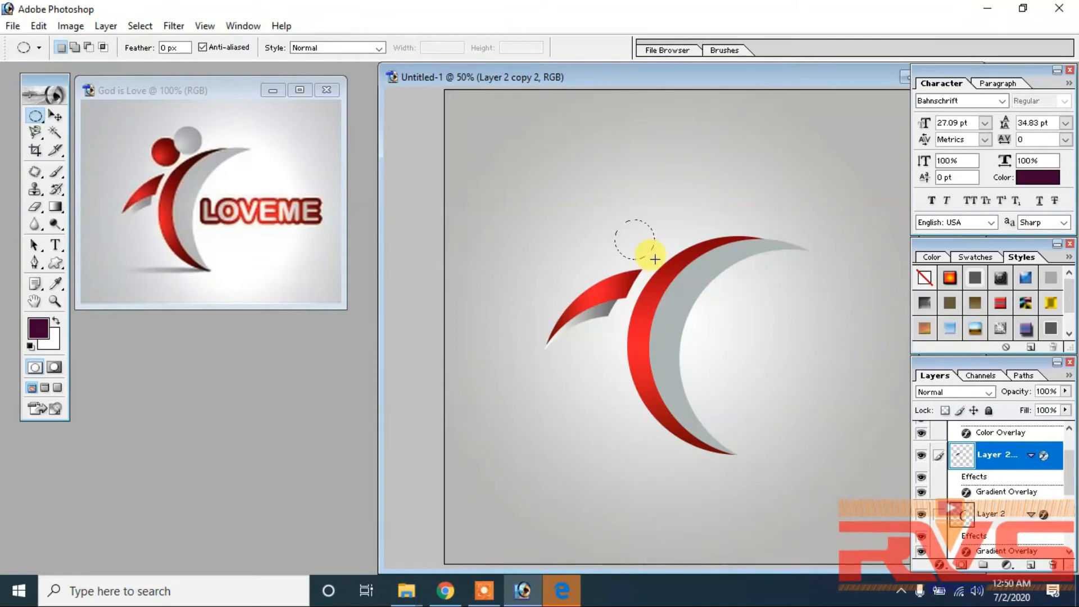
key(ctrl+shift+n)
key(Return)
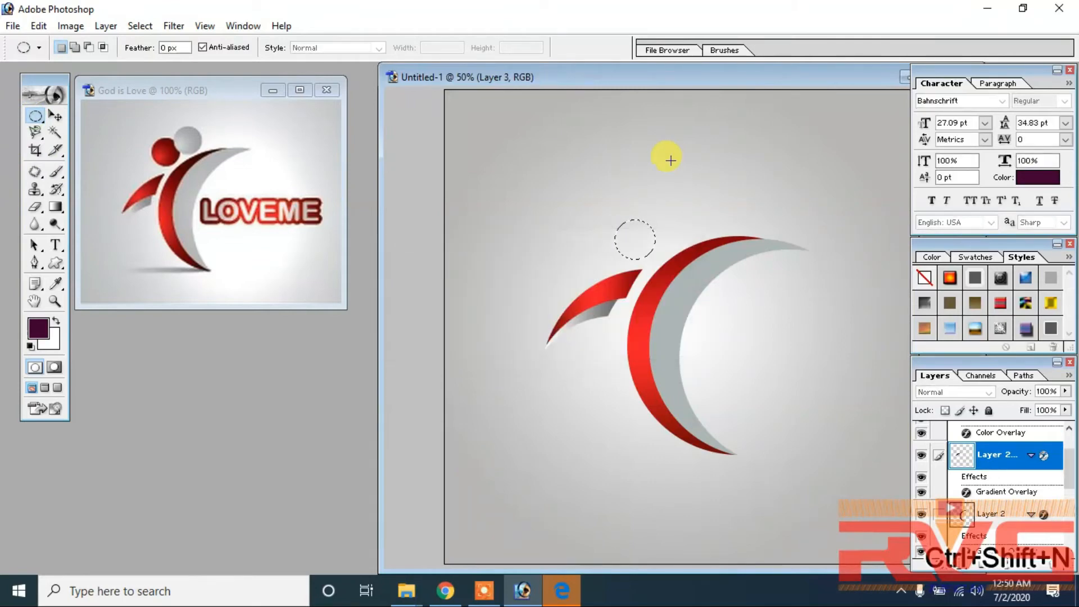
key(alt+BackSpace)
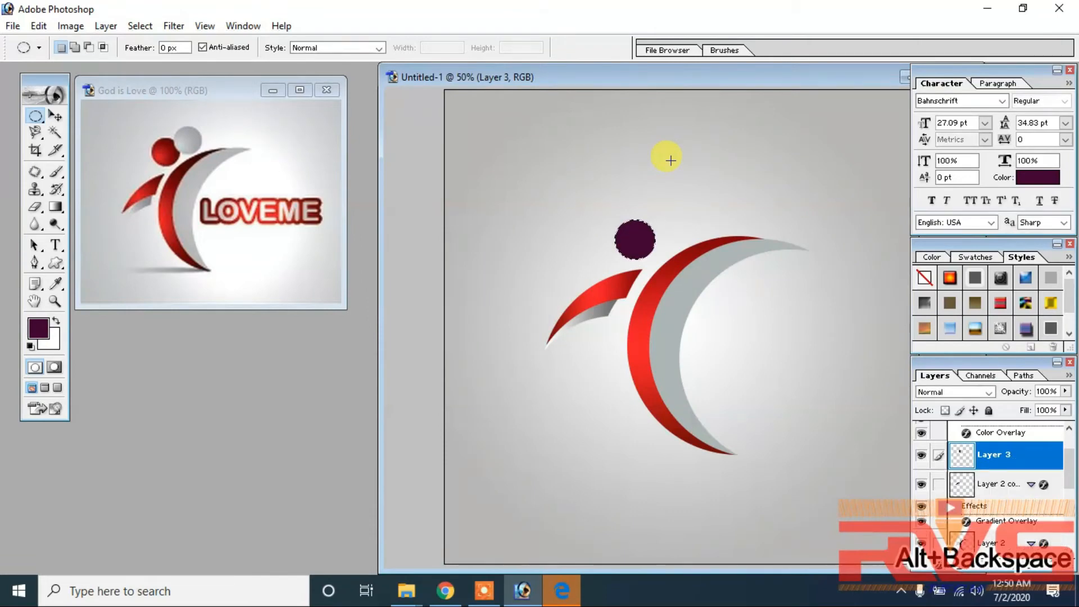
key(ctrl+d)
Add a Gradient Overlay to the purple head circle using the dark-bright-dark red preset.
key(alt+l)
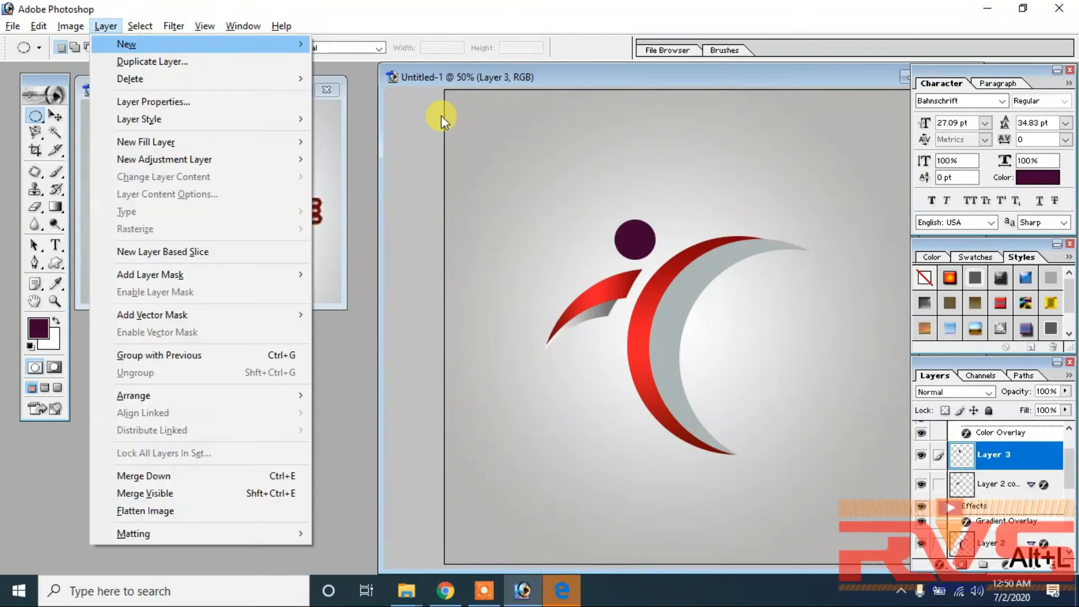
key(Escape)
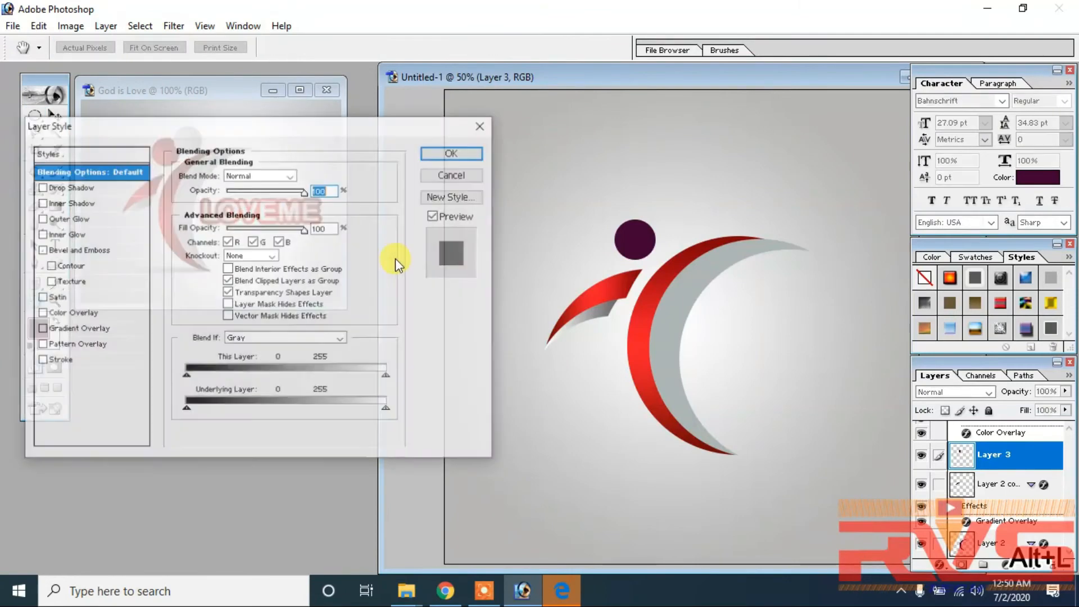
click(79, 328)
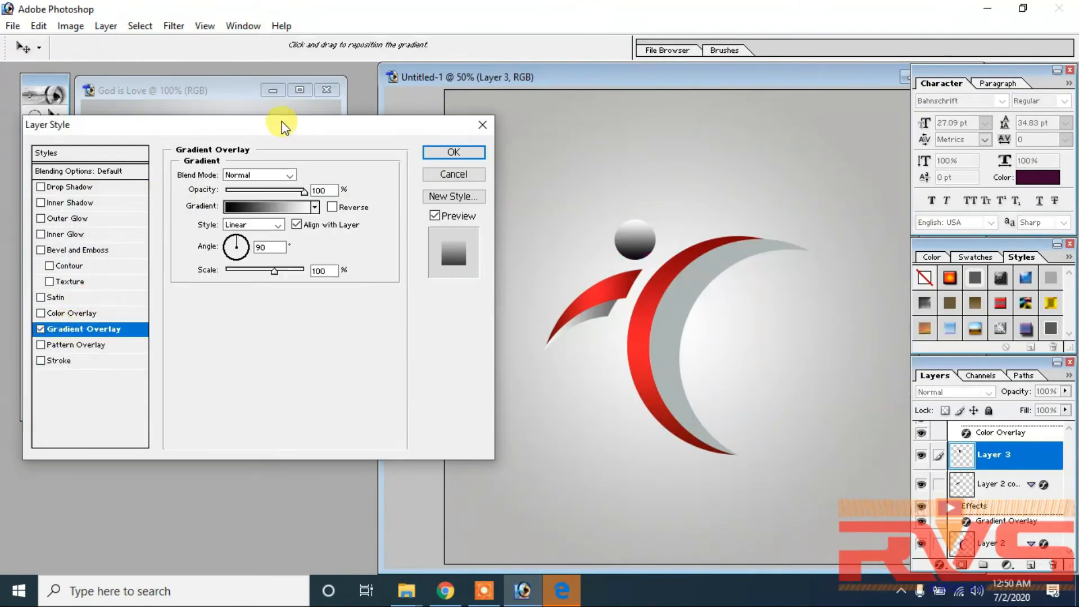
drag(258, 124, 317, 232)
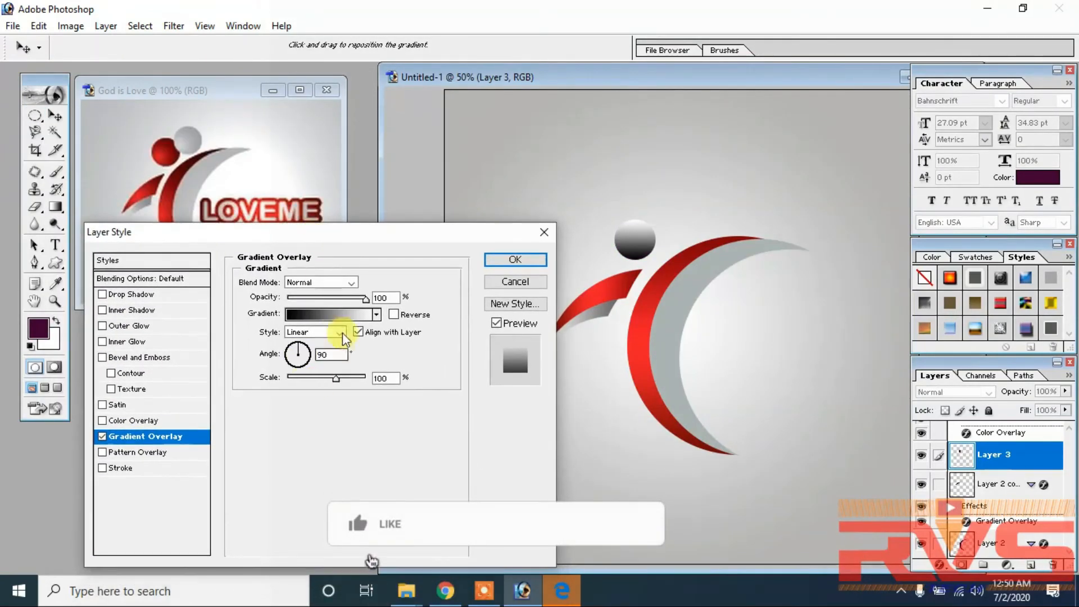
click(376, 314)
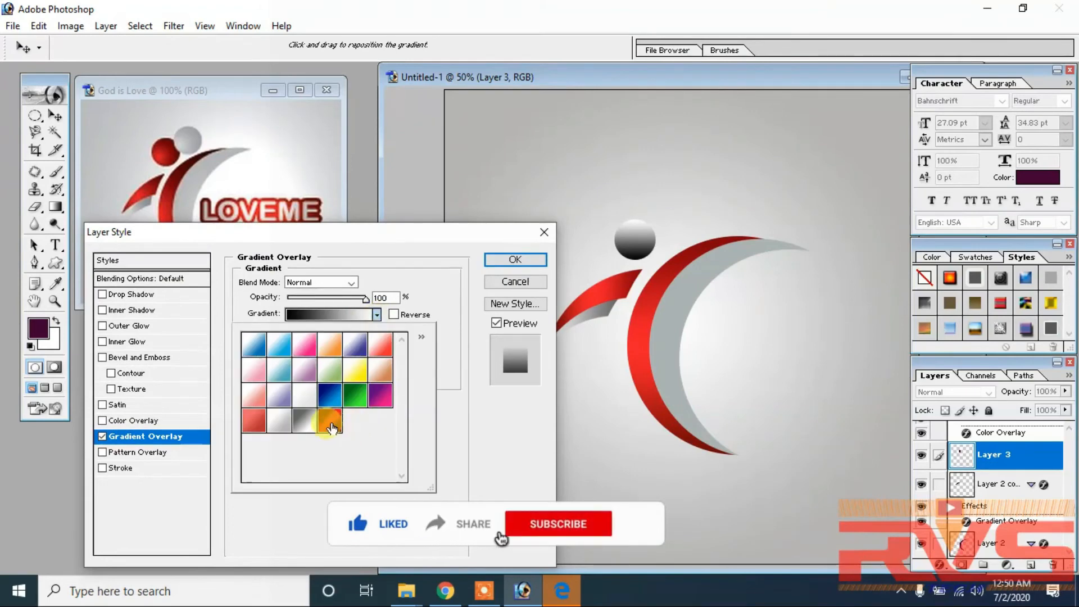
click(329, 421)
Remove the dark red starting stop, move the bright red middle stop to 0%, and save the two-color gradient as a new preset.
click(333, 313)
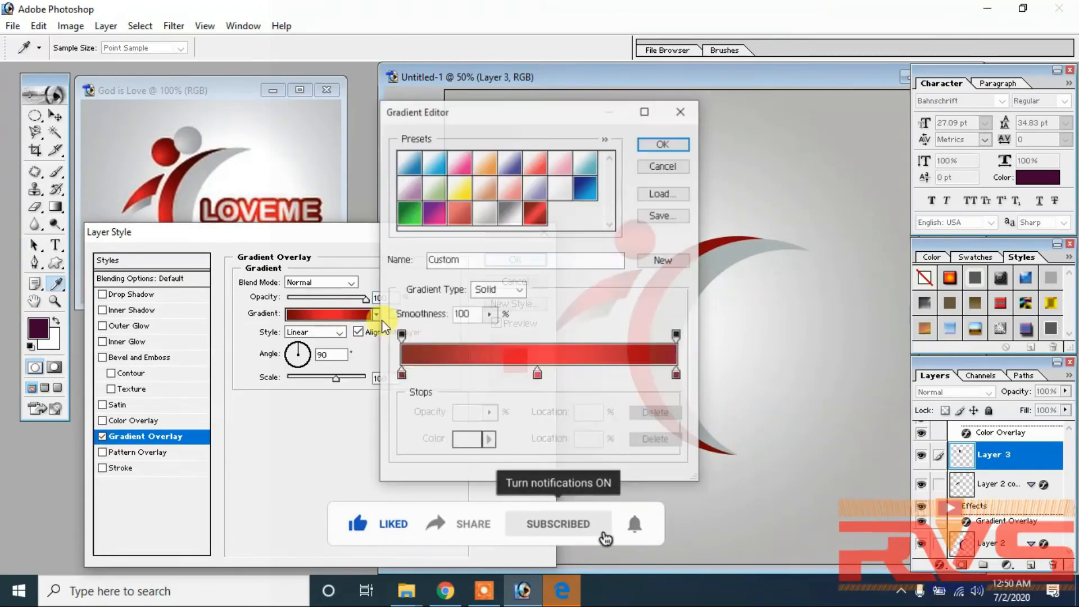
drag(400, 375, 396, 408)
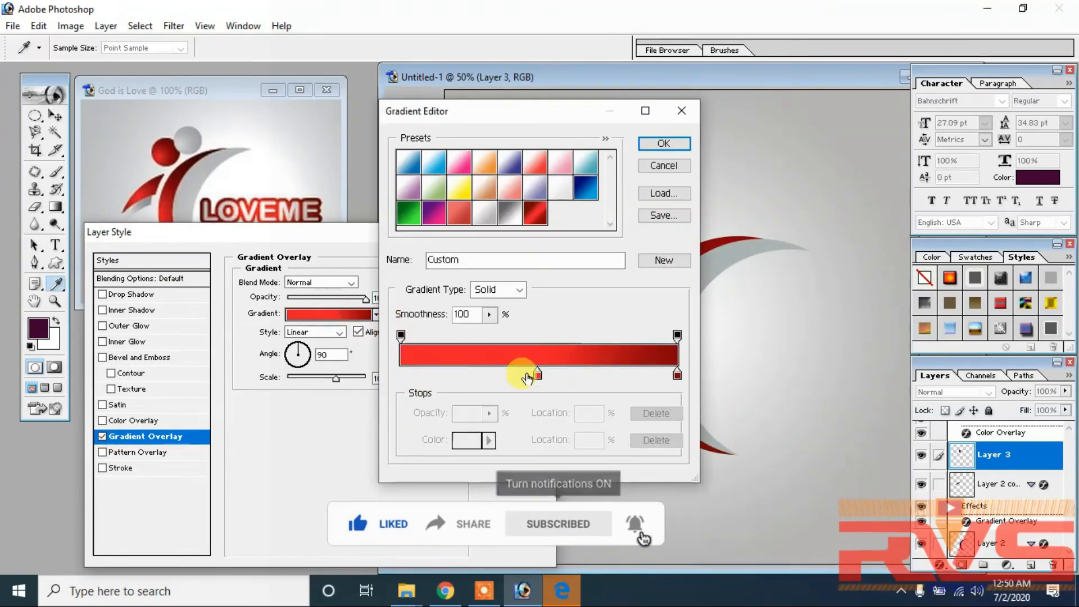
drag(536, 375, 380, 385)
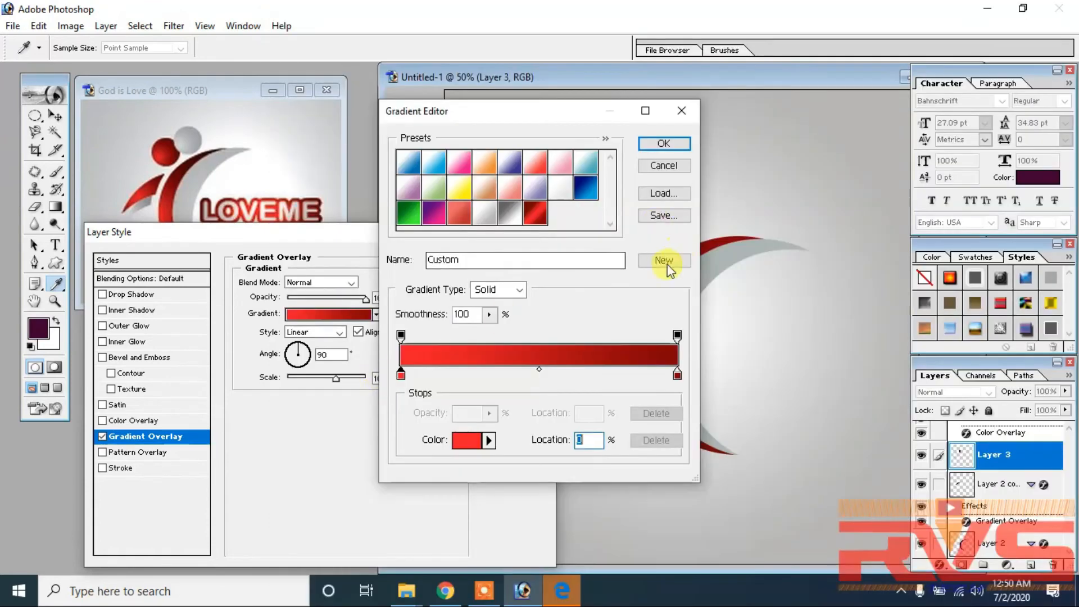
click(652, 260)
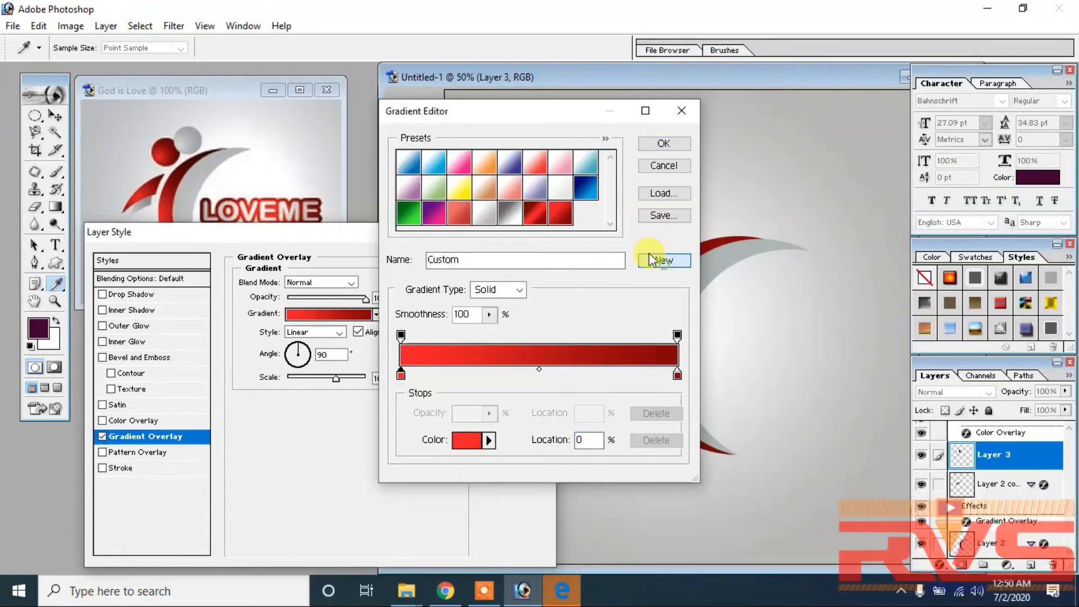
click(663, 143)
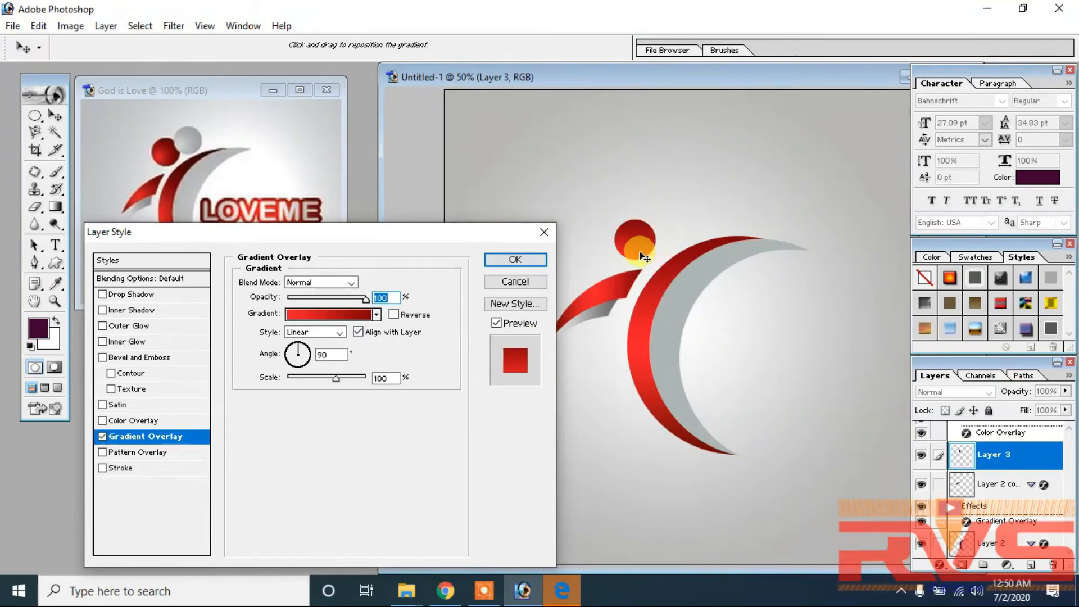
Change the head circle's gradient style to Radial, shift its highlight toward the lower left, and apply the style.
click(332, 334)
click(310, 351)
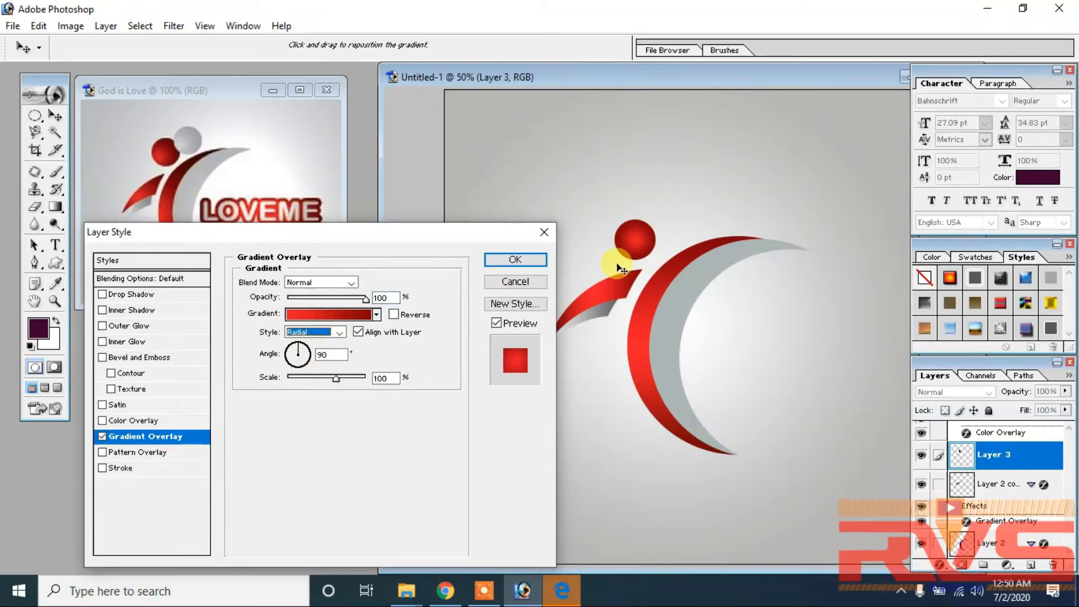
drag(635, 247, 528, 307)
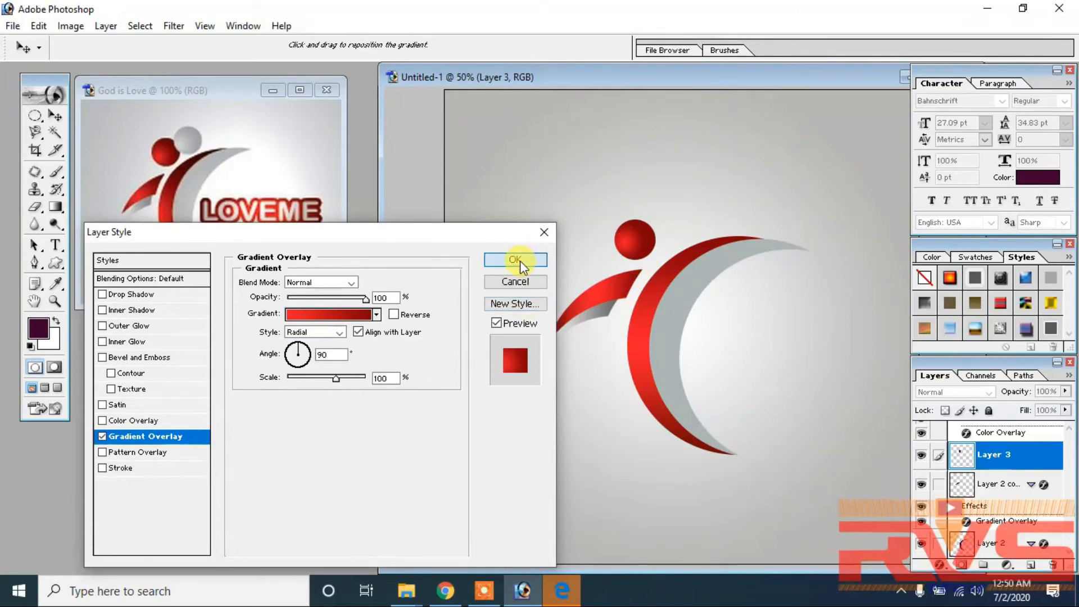
click(516, 259)
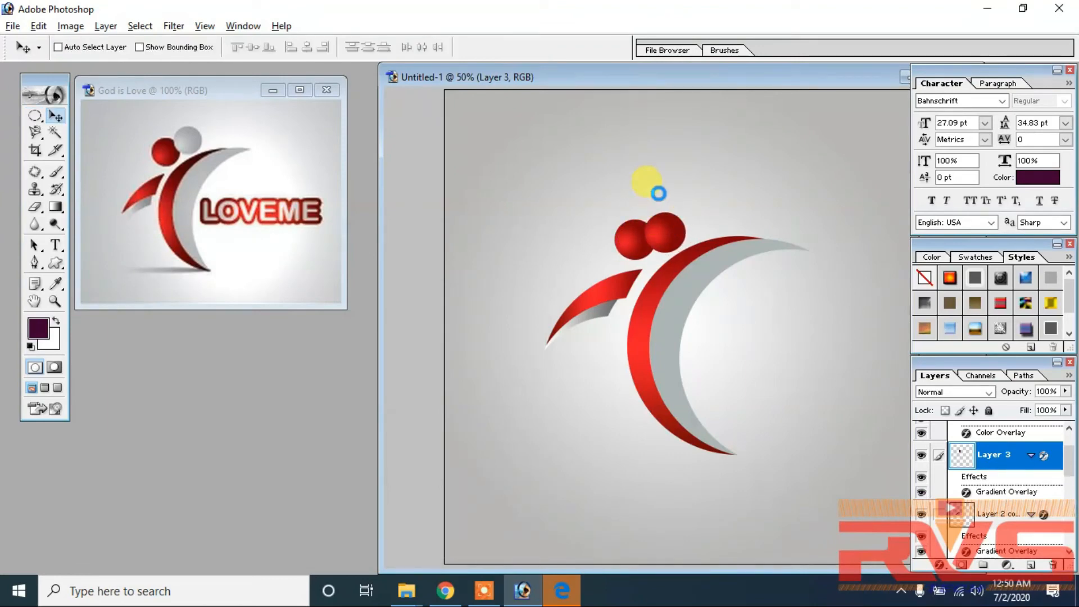
Recolor the duplicated head circle with the dark grey-to-white gradient preset, reversed, in its Gradient Overlay.
key(alt+l)
key(y)
key(Return)
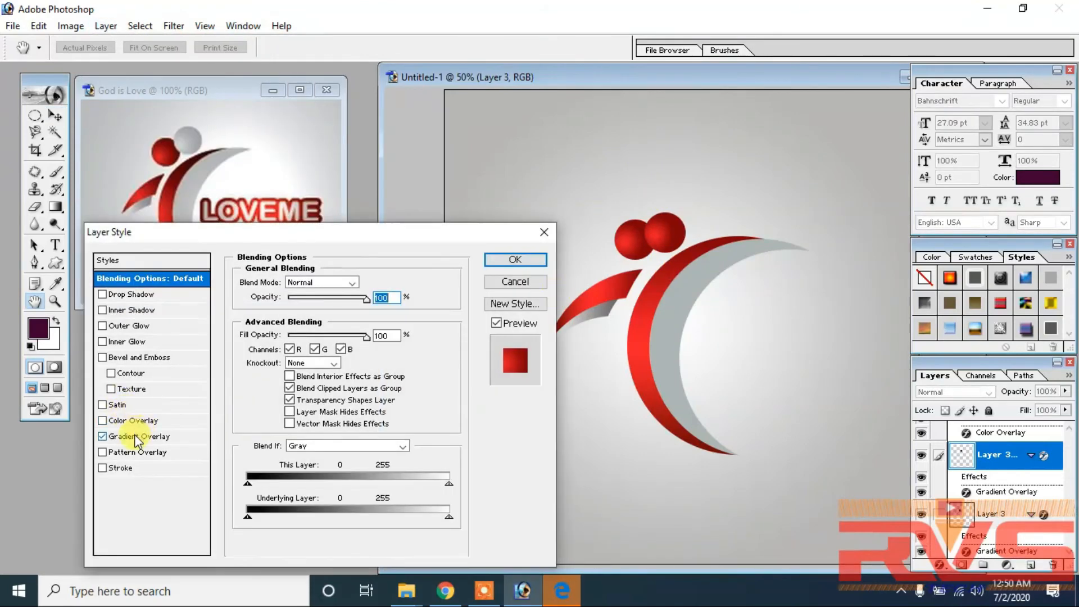
click(137, 438)
click(376, 315)
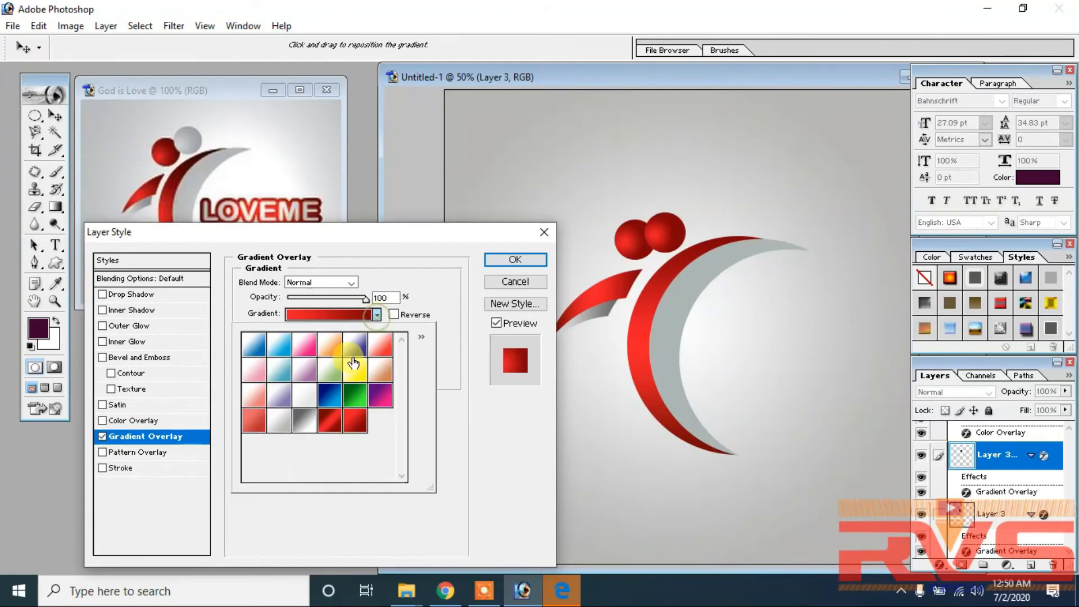
click(306, 423)
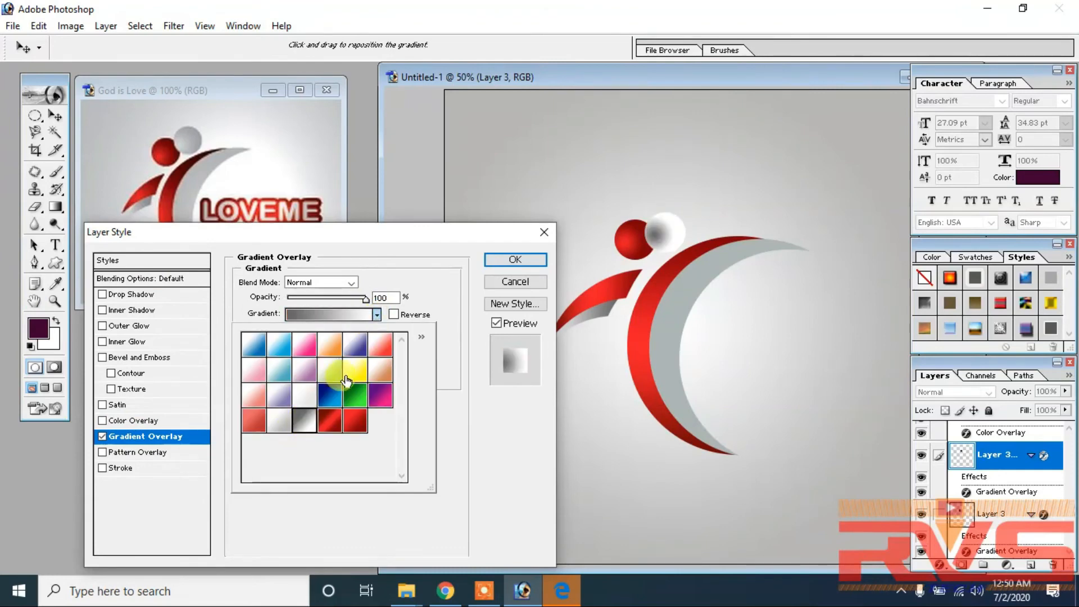
click(420, 321)
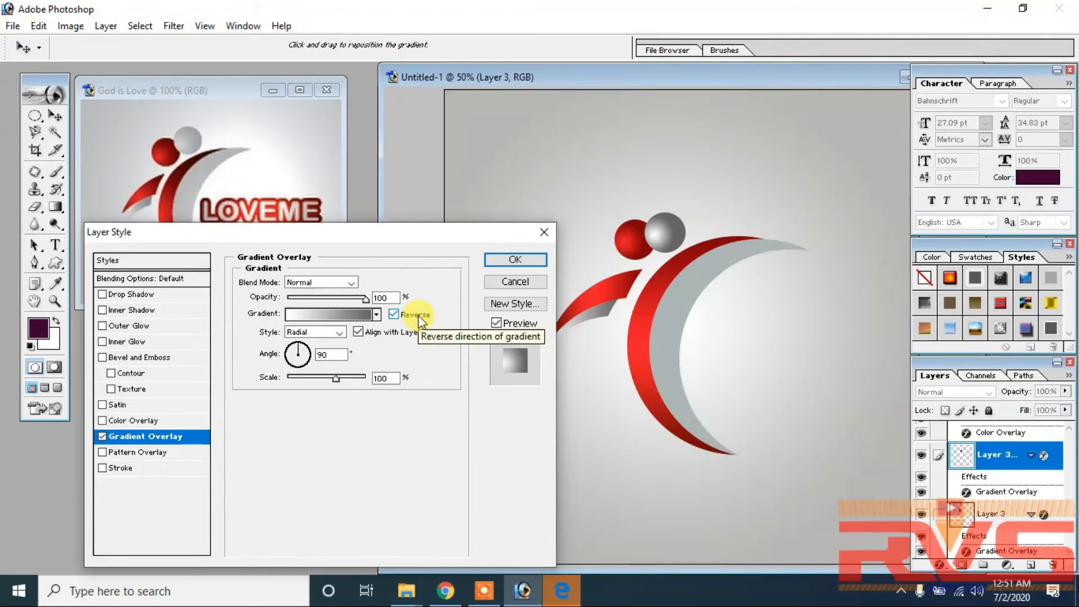
click(515, 260)
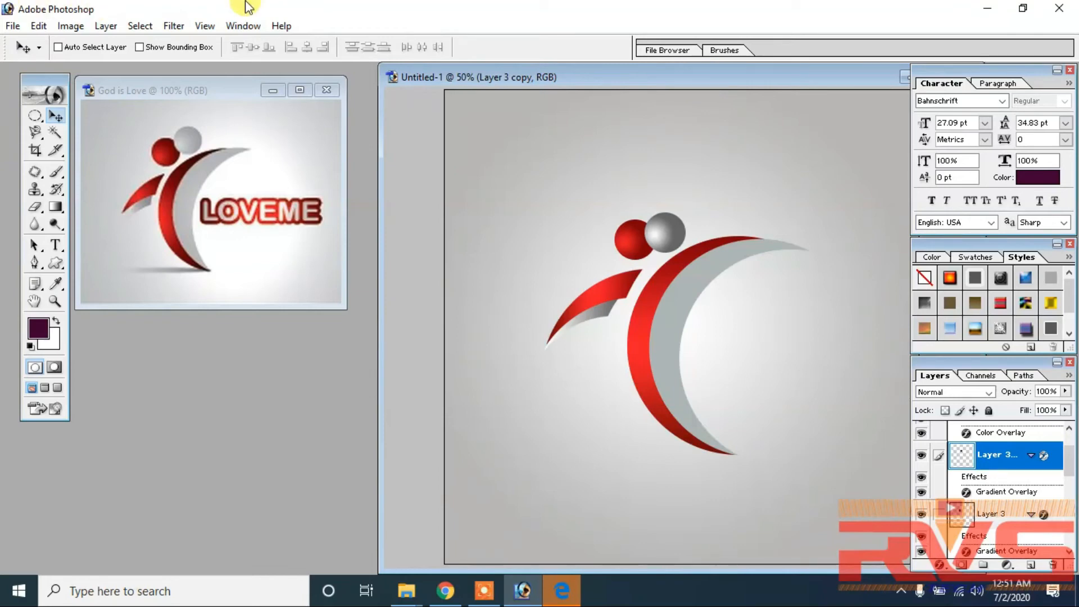
Move the Untitled-1 document window over the reference logo and maximize it.
drag(652, 81, 501, 72)
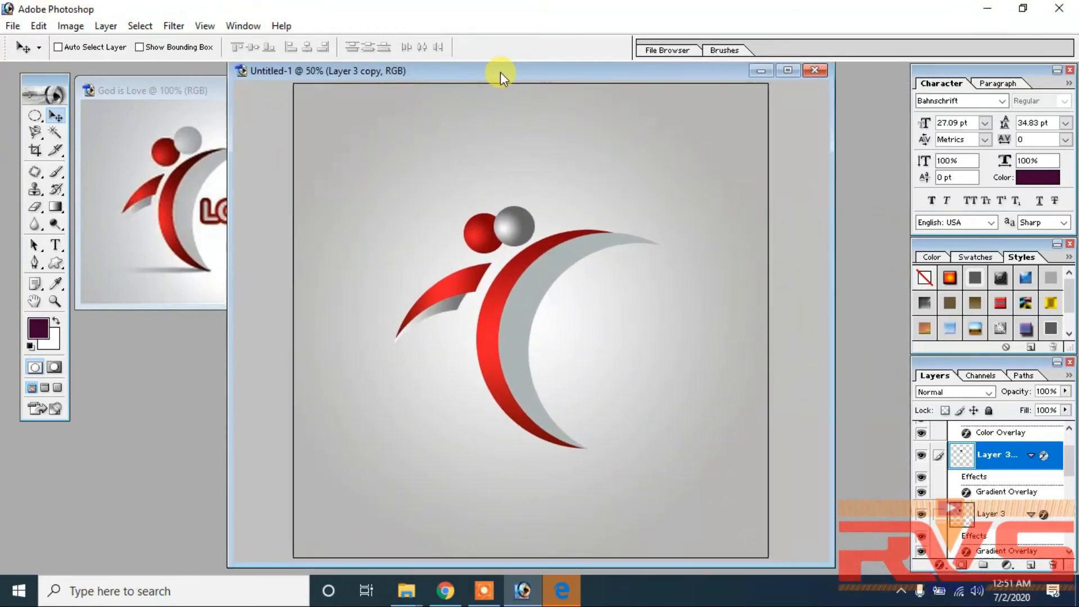
double_click(501, 73)
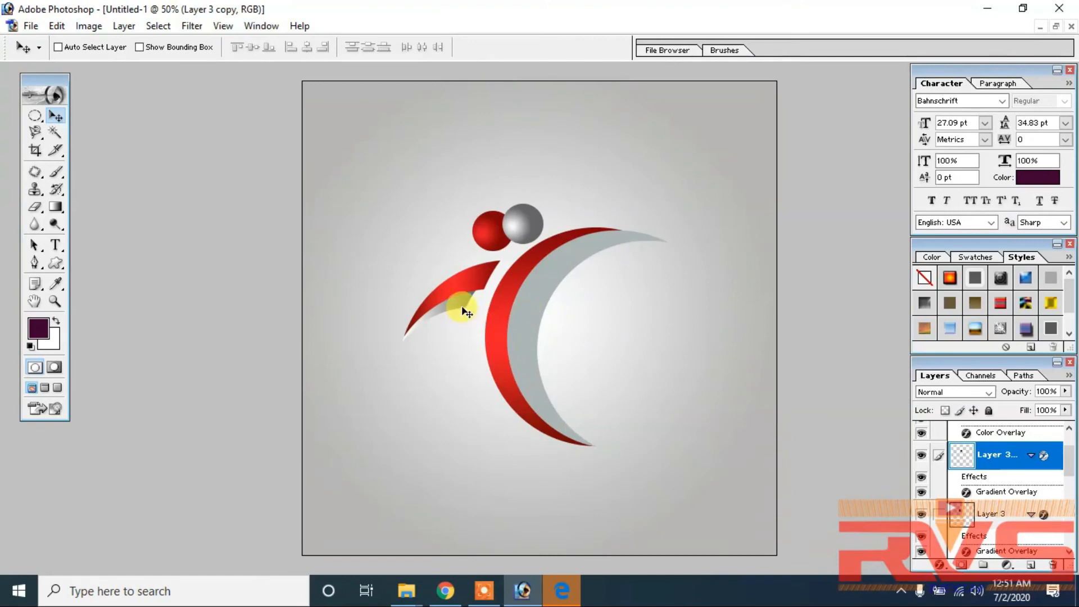
Select the red crescent's layer and link the grey crescent layer to it.
scroll(990, 467, up, 2)
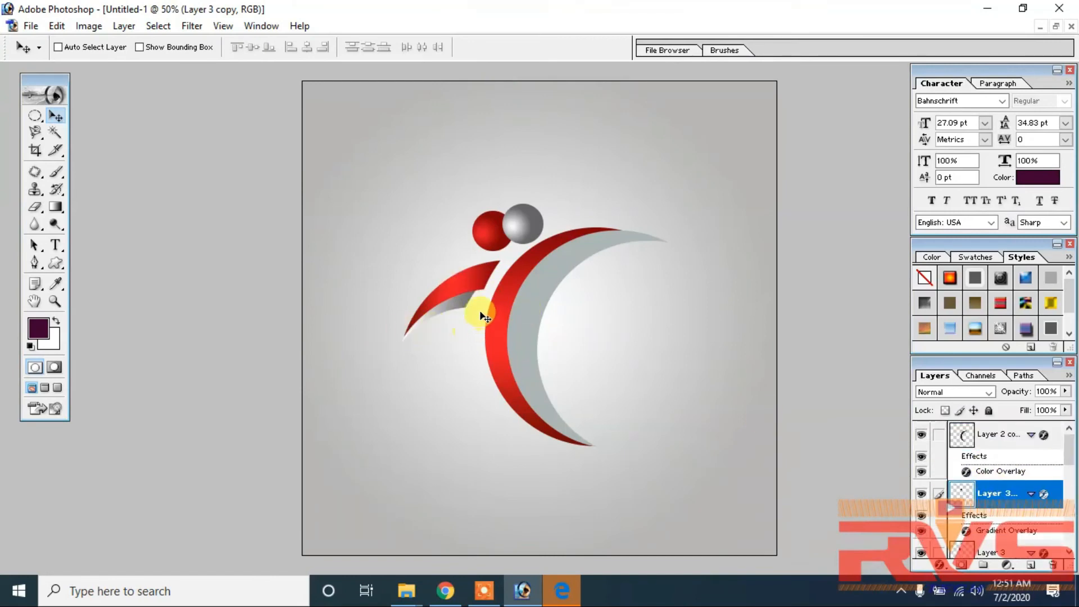
right_click(504, 311)
click(522, 321)
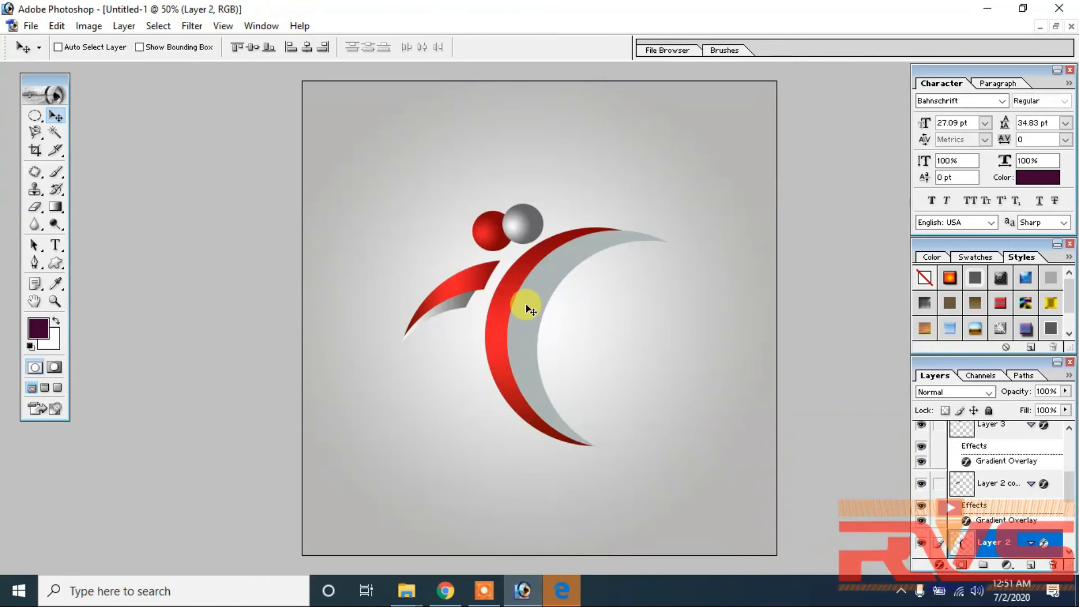
right_click(527, 307)
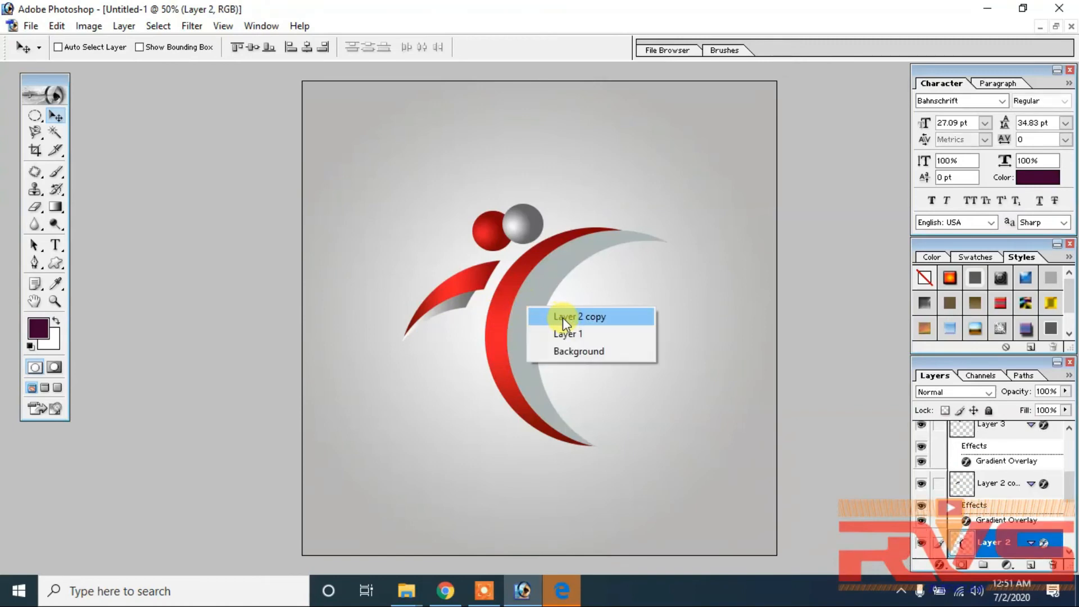
click(564, 318)
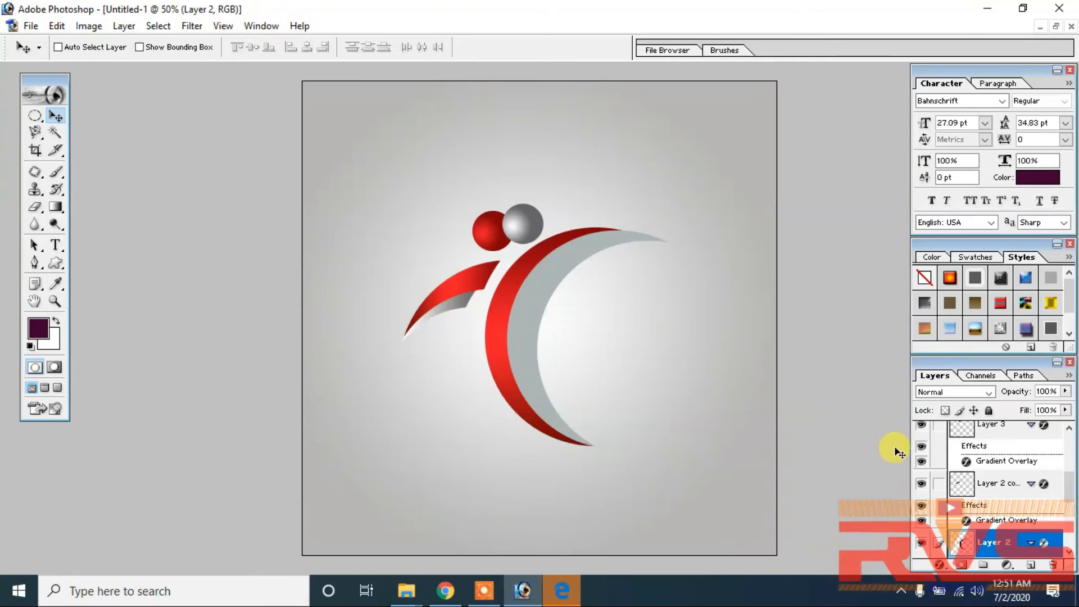
scroll(981, 513, down, 3)
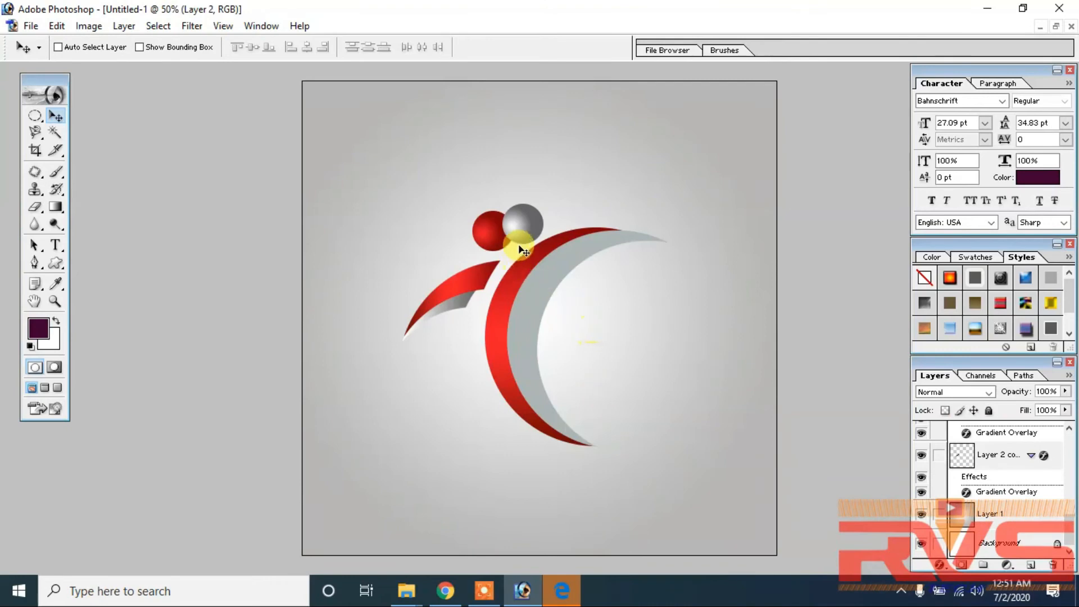
Link both head circles, both arm pieces and the grey crescent to the red crescent, and move the whole figure toward the canvas's left side.
right_click(521, 227)
click(549, 240)
right_click(496, 228)
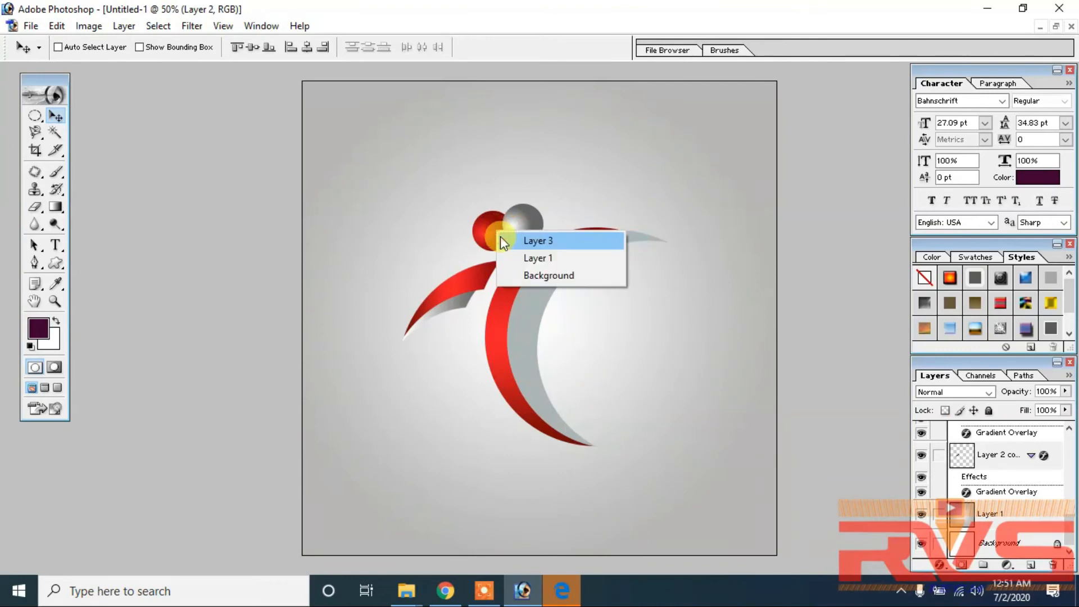
click(501, 236)
right_click(463, 278)
click(471, 289)
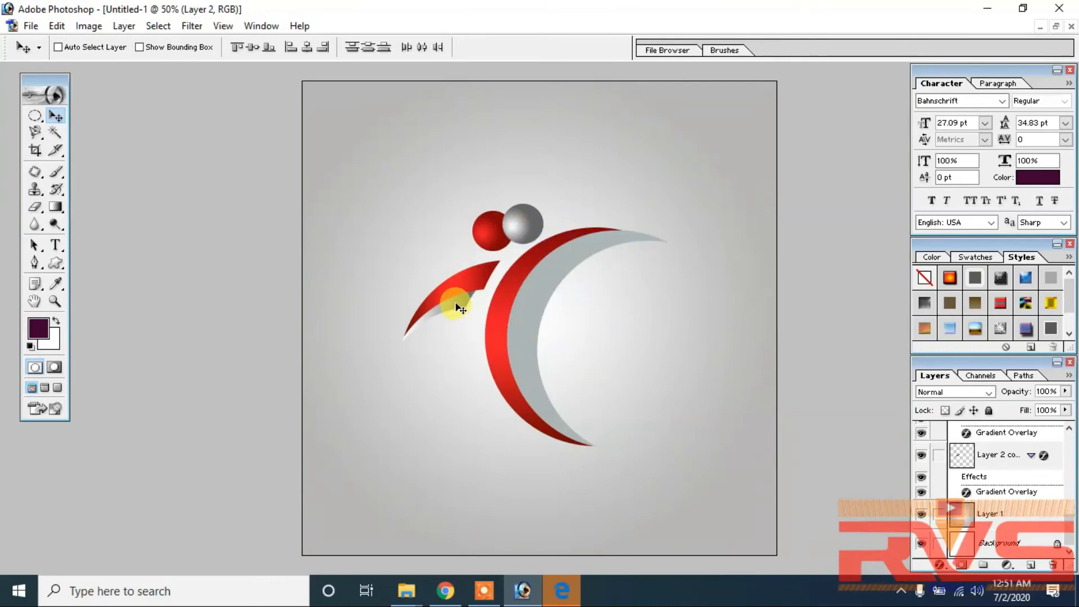
right_click(461, 304)
click(480, 314)
right_click(535, 292)
click(554, 305)
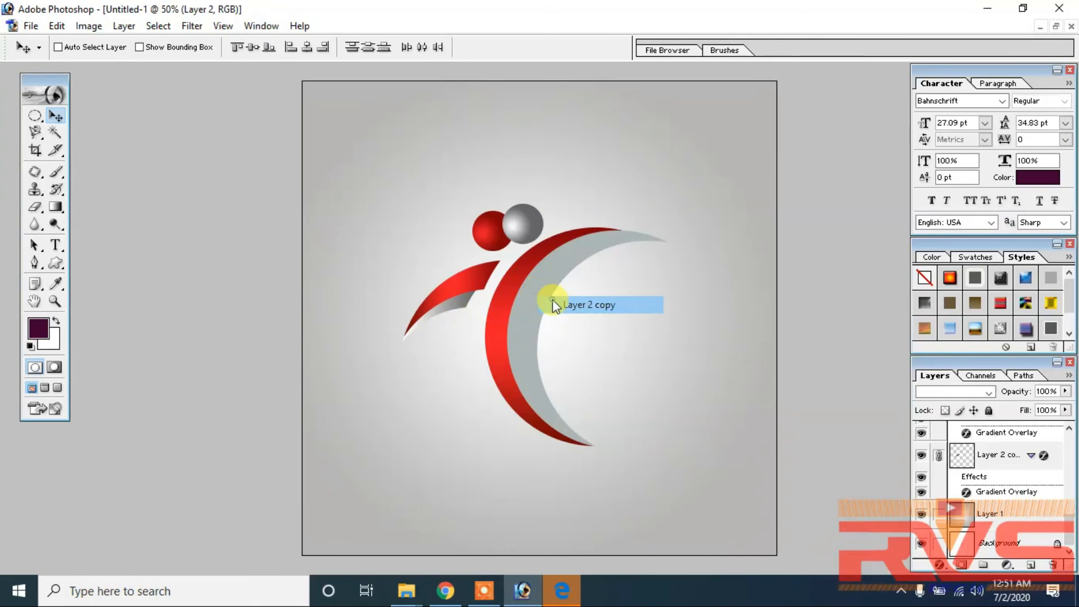
drag(528, 305, 464, 300)
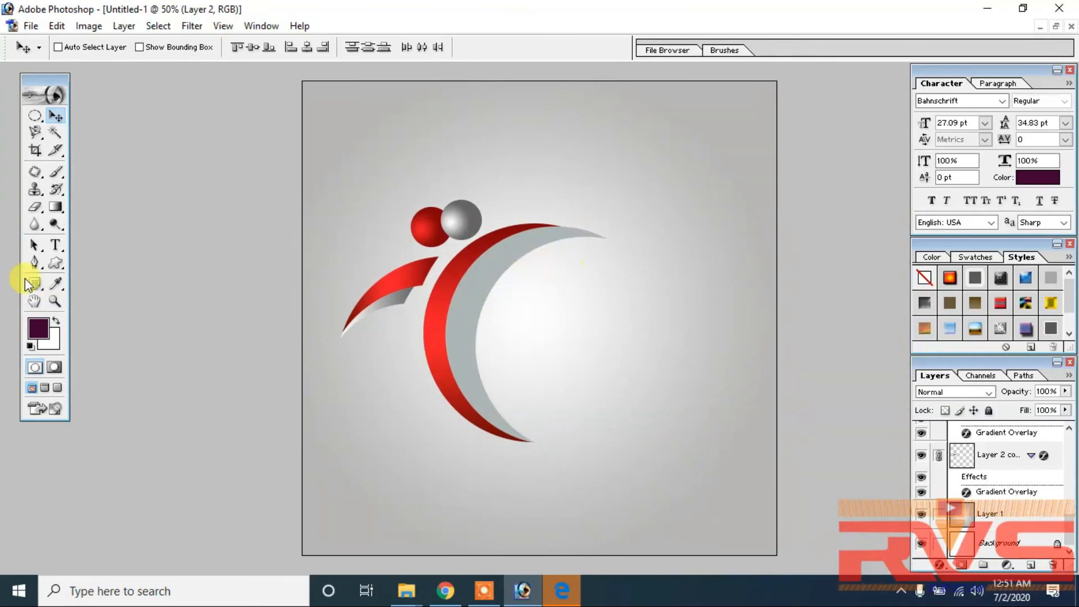
Add the text "God is" in the opening of the crescent.
click(58, 241)
click(514, 321)
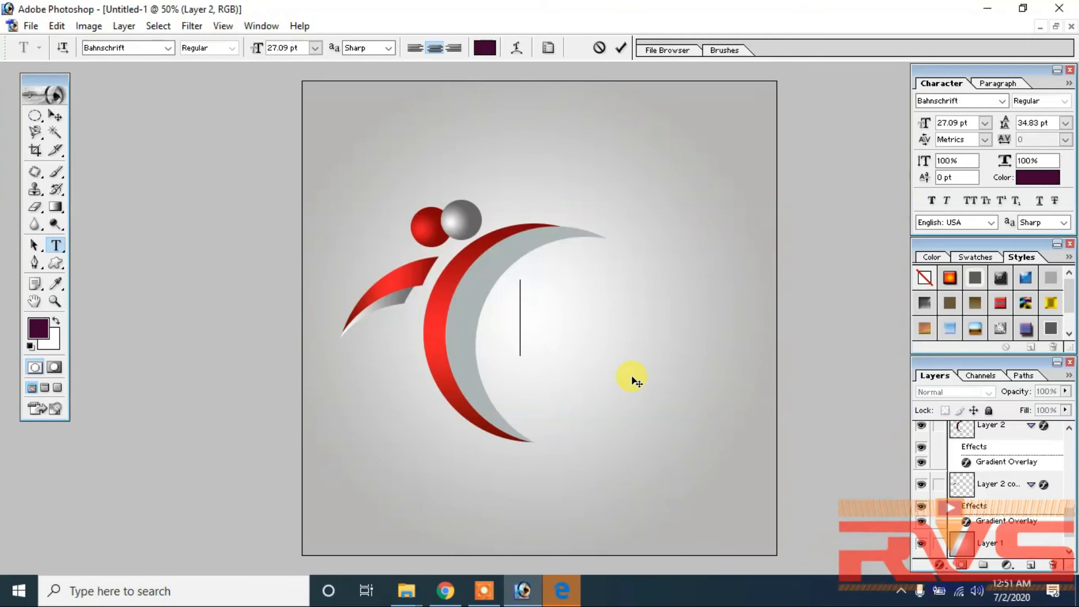
text(God is)
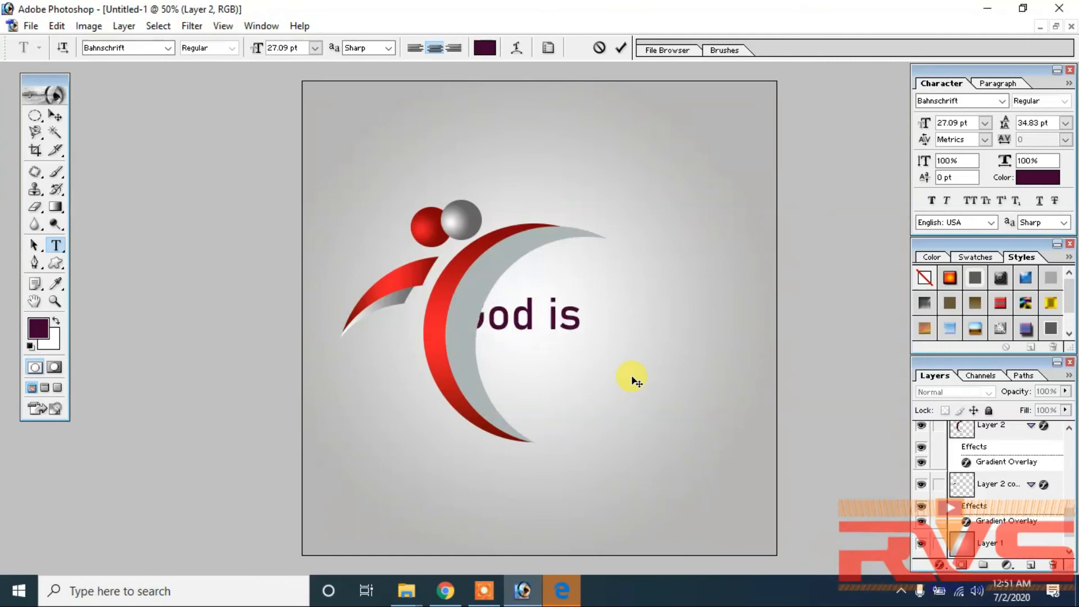
key(ctrl+Return)
Reposition the "God is" text clear of the crescent, duplicate it just below, and change the copy's wording to "LOVE".
drag(537, 331, 600, 294)
key(t)
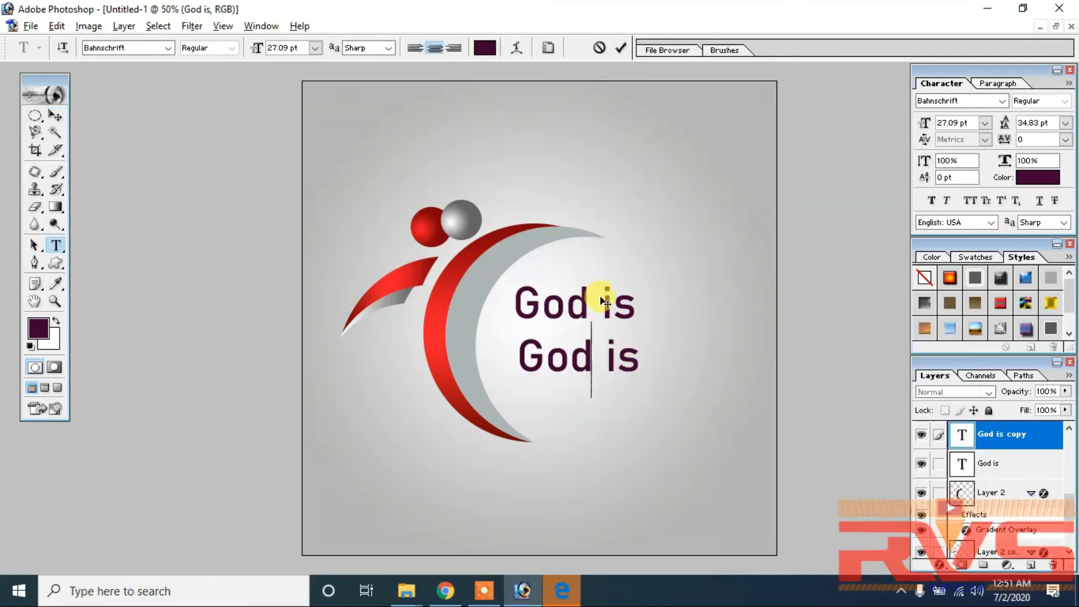
text(LOVE)
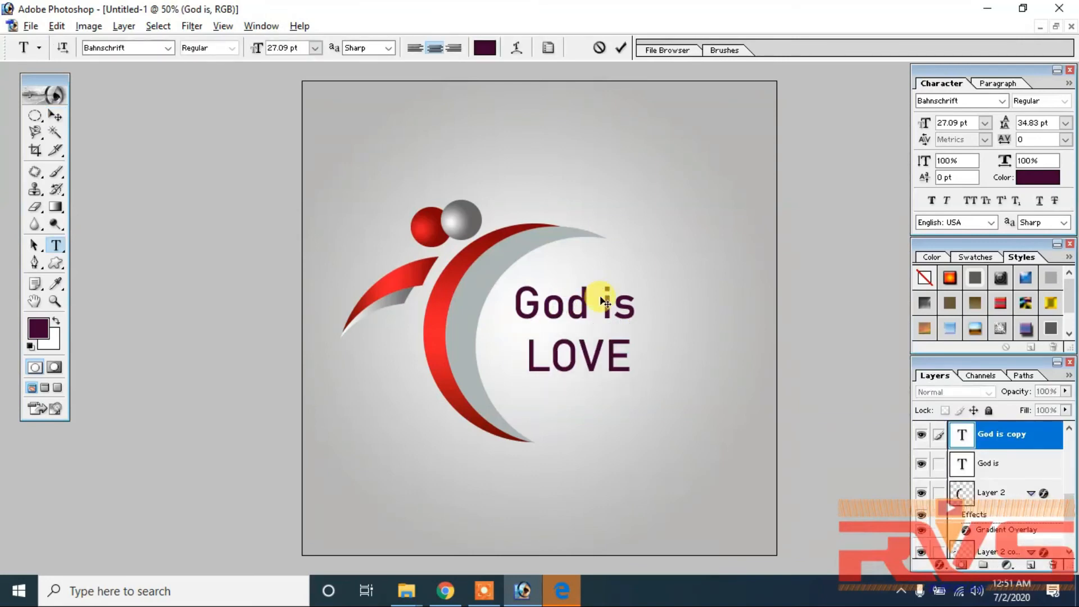
key(ctrl+Return)
key(v)
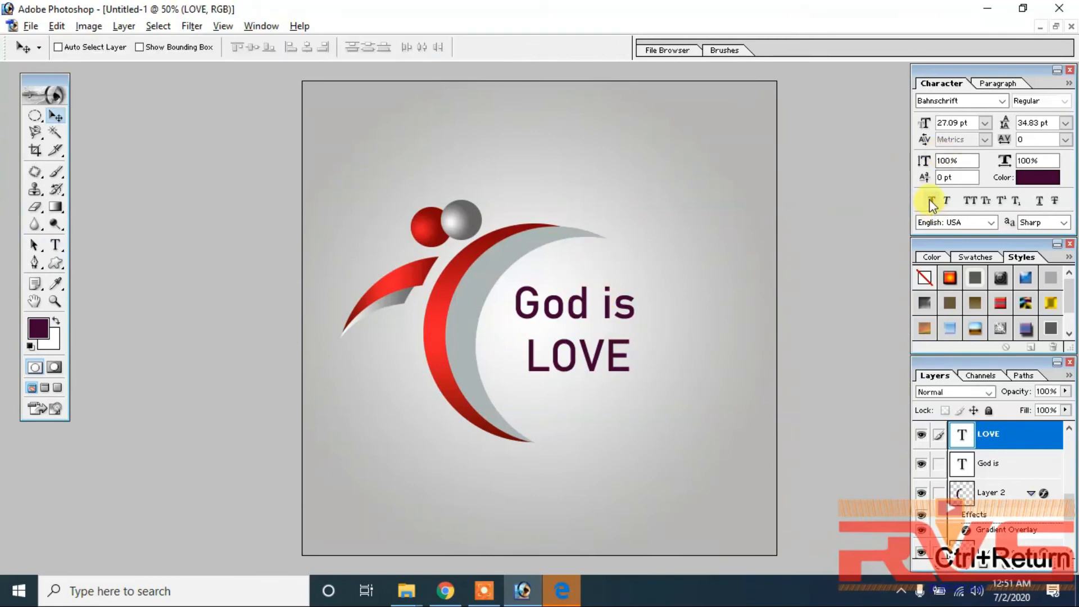
Make the LOVE text faux bold and nudge it slightly left beneath "God is".
click(931, 200)
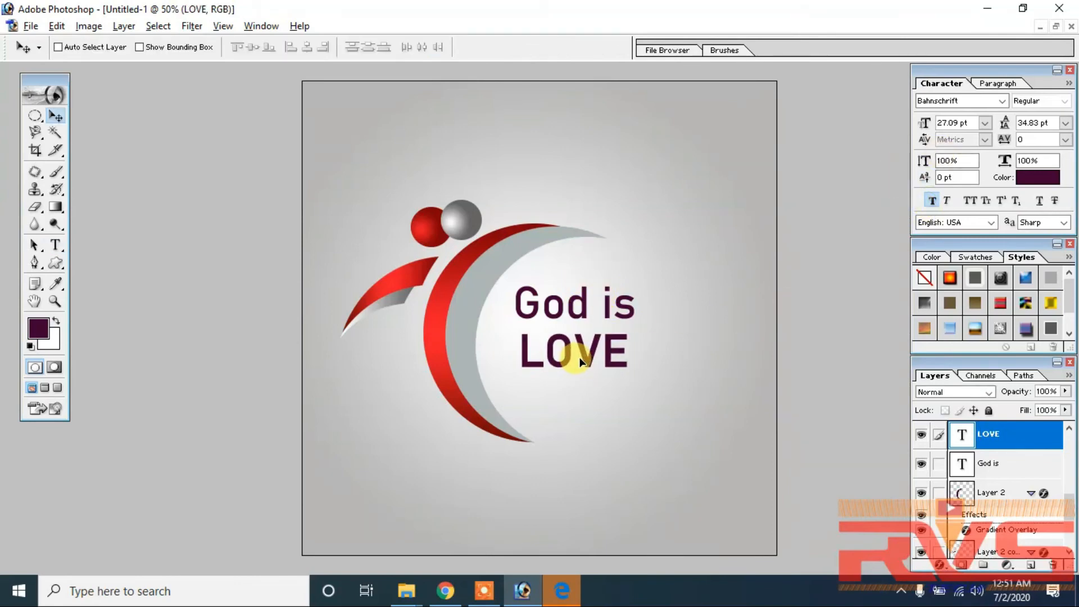
key(Left)
key(Left)
key(Left)
key(Left)
key(Left)
key(Left)
Scale the LOVE text proportionally to about 134% and move it so its left edge lines up with "God is".
key(ctrl+t)
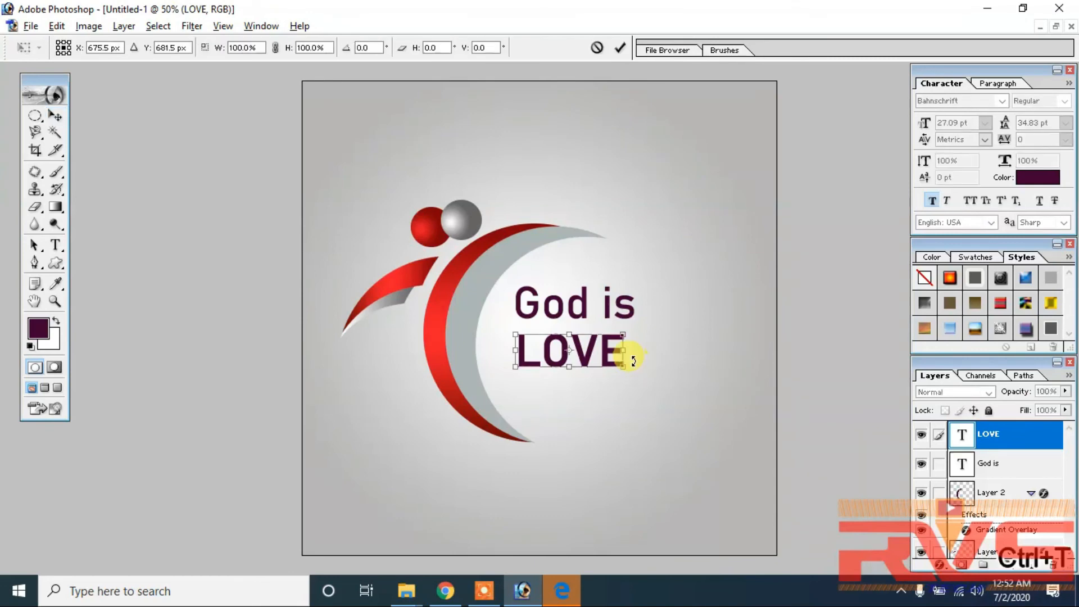
drag(623, 368, 637, 379)
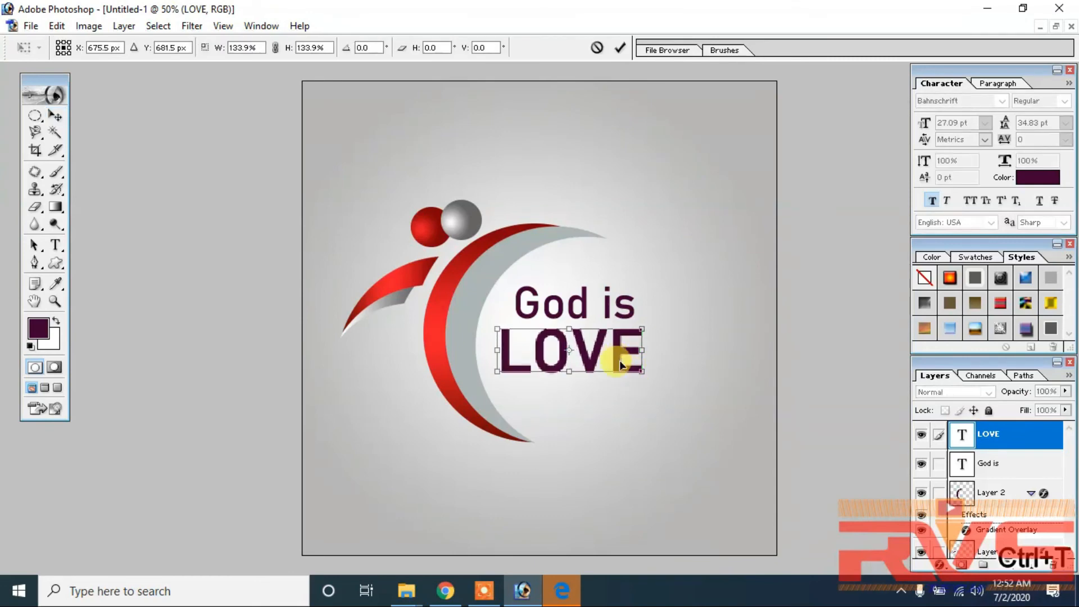
key(Return)
drag(561, 350, 575, 352)
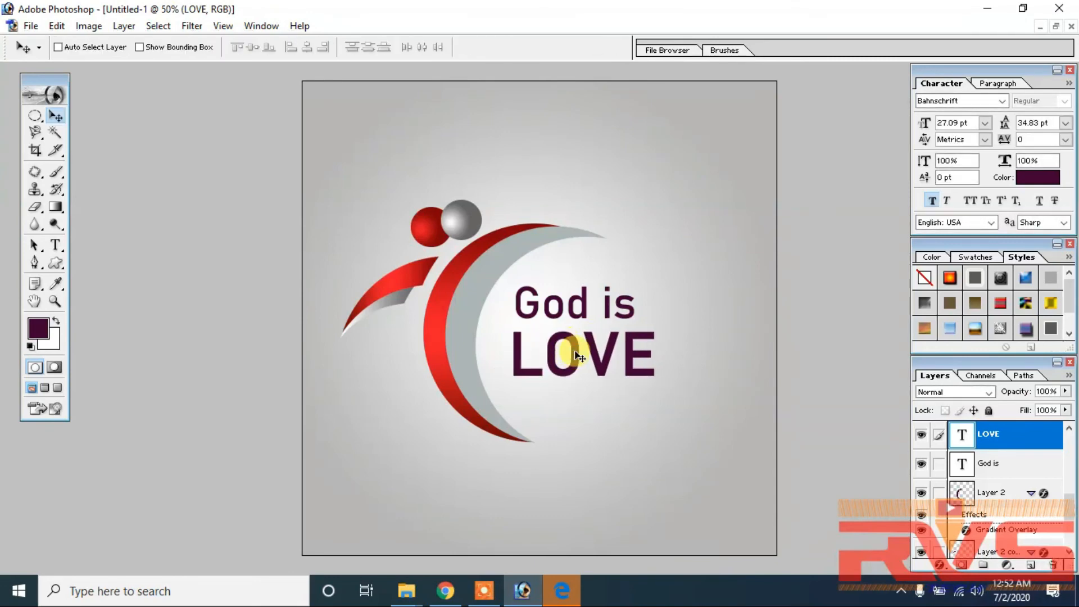
Scale the "God is" text proportionally to about 117% and align it above LOVE.
right_click(585, 303)
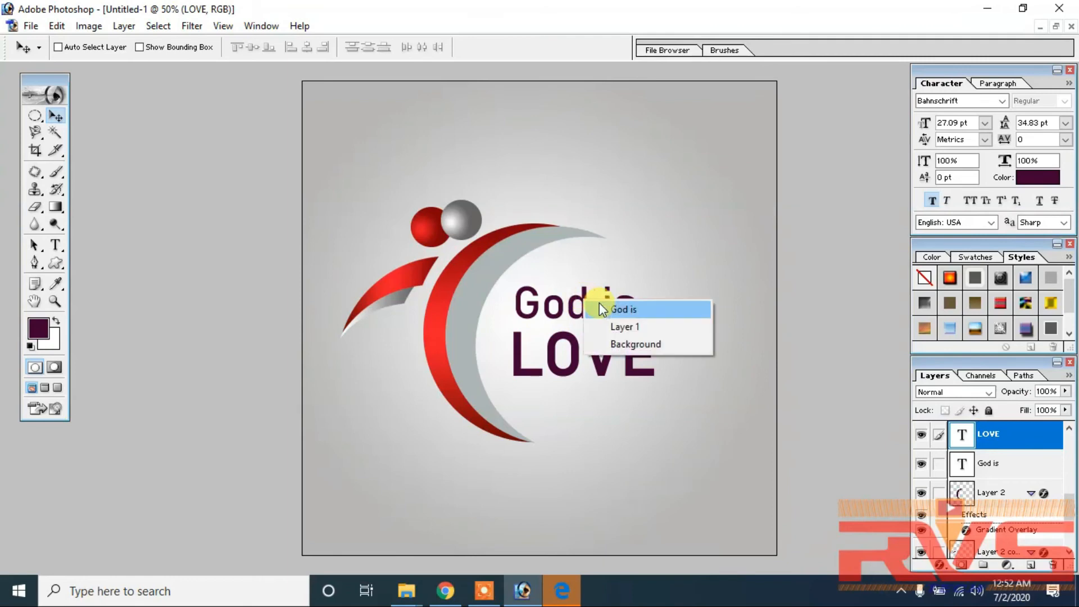
click(601, 308)
drag(596, 299, 646, 322)
key(ctrl+t)
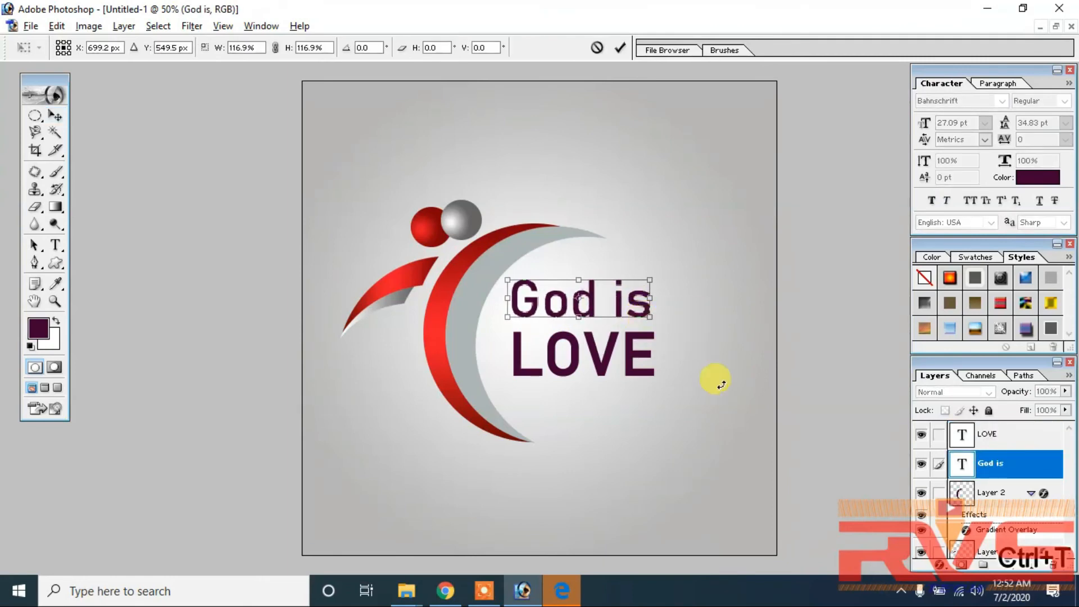
key(Return)
drag(568, 302, 564, 301)
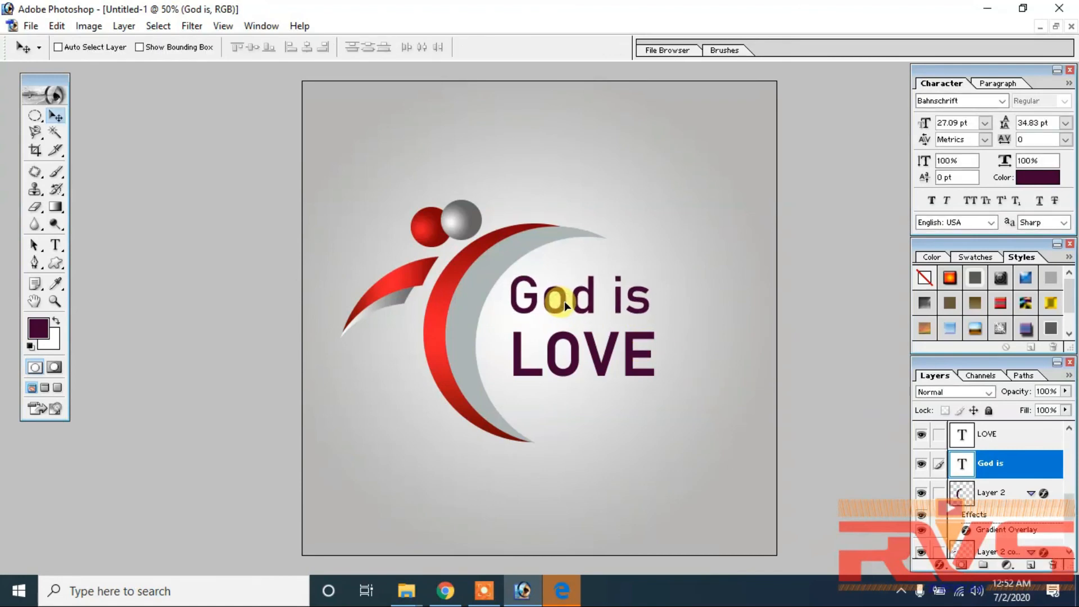
Apply a Gradient Overlay to the LOVE text using the three-stop preset with bright red between dark red ends.
right_click(588, 355)
click(590, 361)
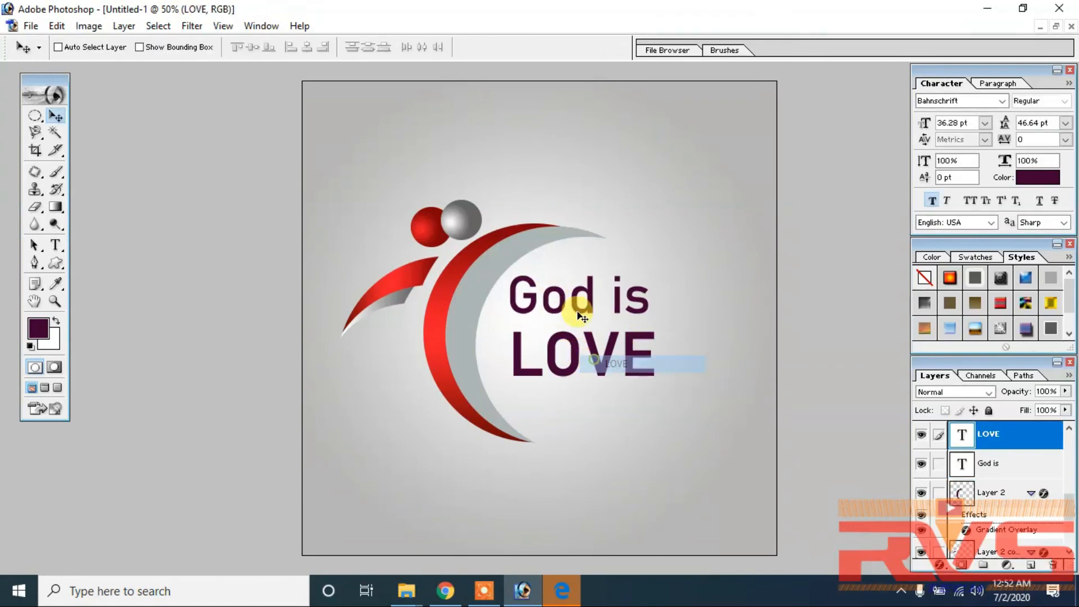
key(alt+l)
key(Escape)
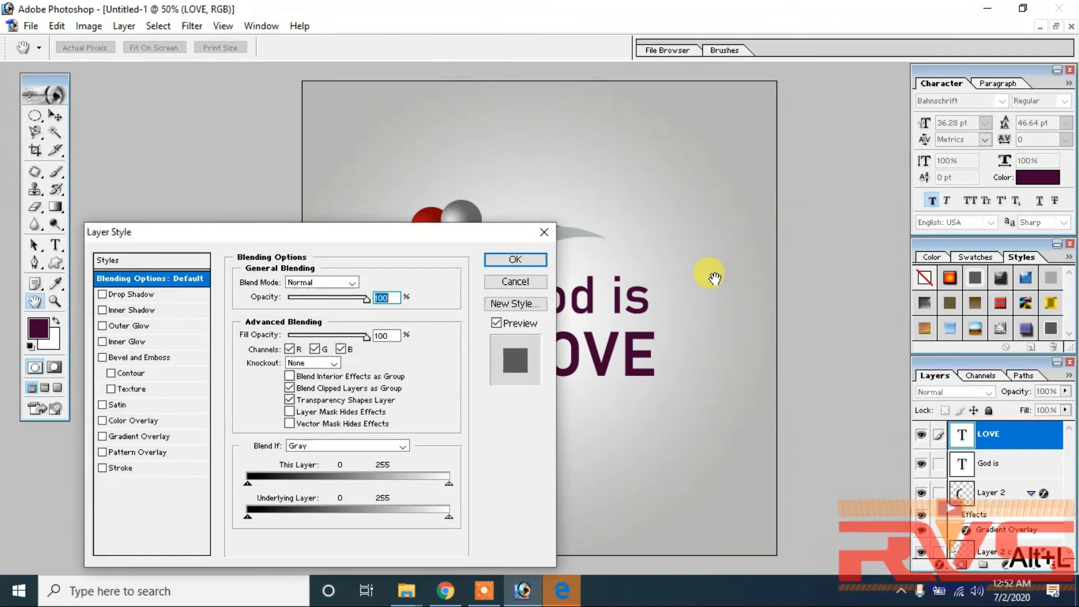
click(140, 437)
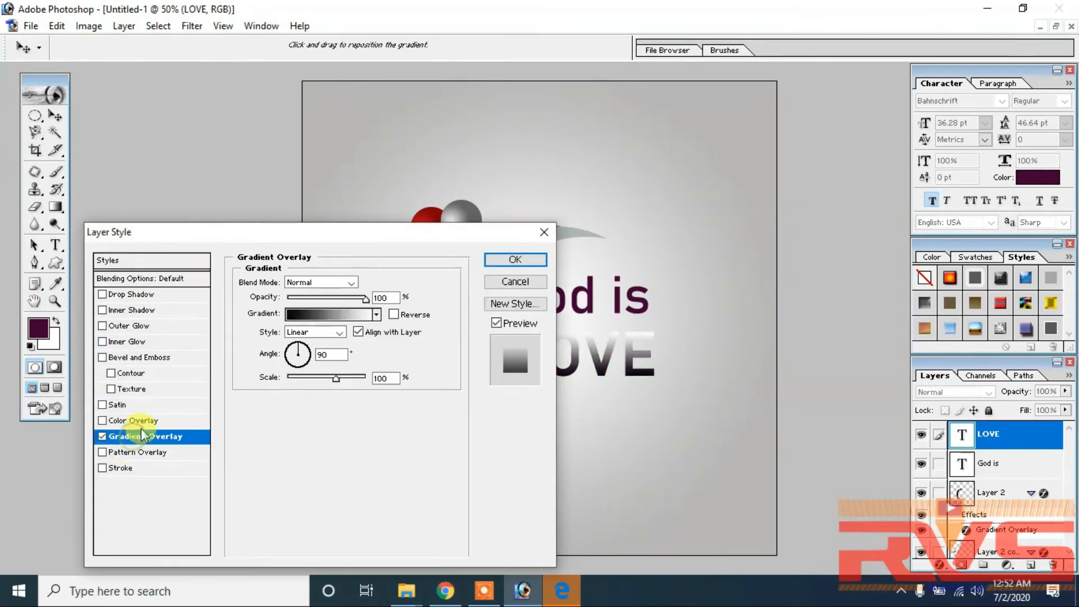
click(376, 315)
click(356, 422)
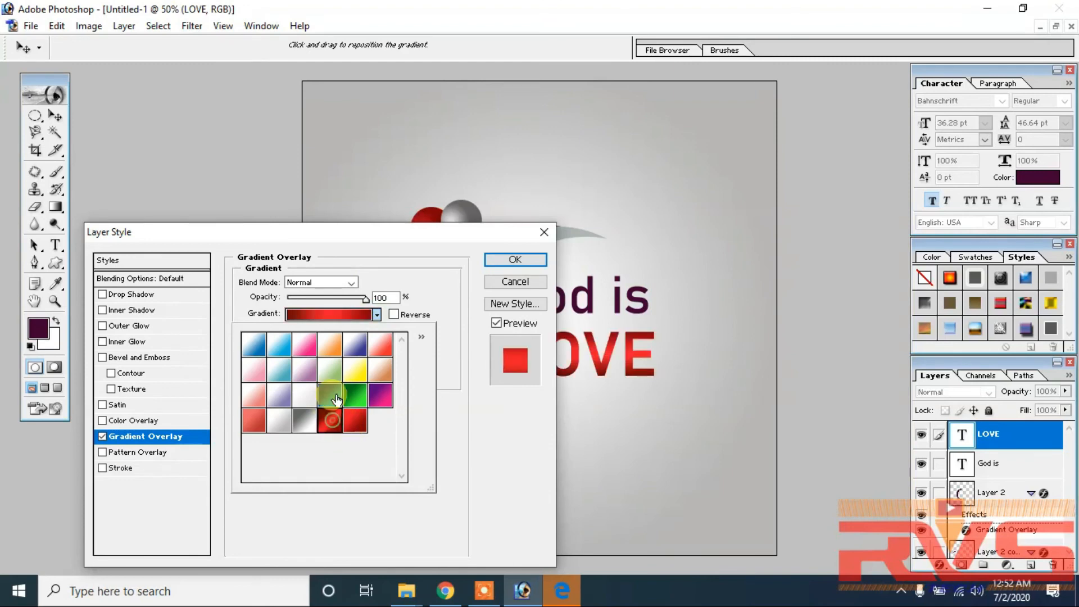
click(499, 260)
click(499, 261)
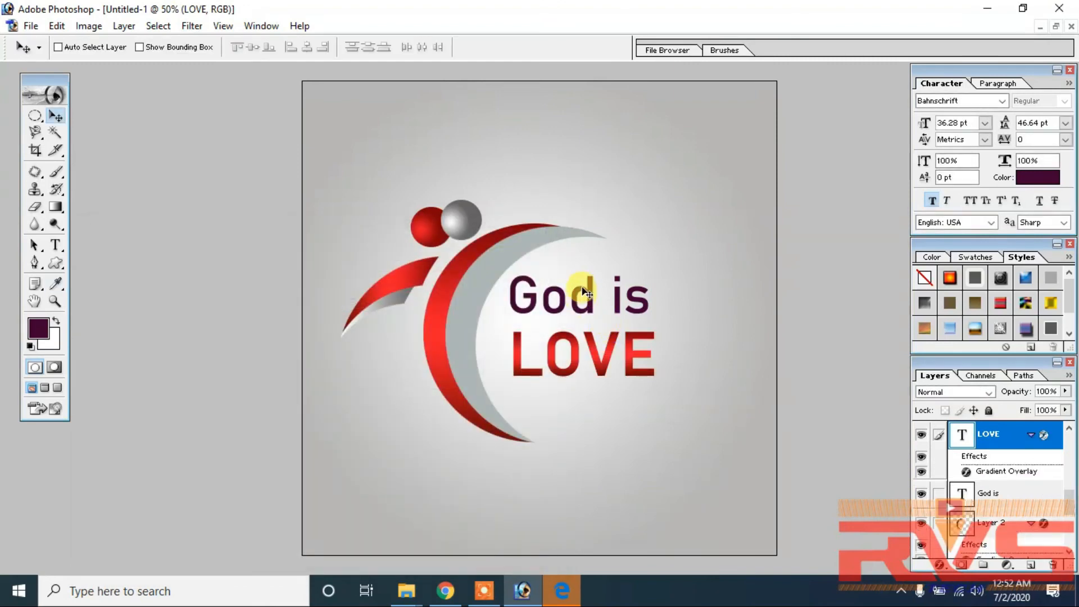
Make the "God is" text layer active.
right_click(587, 295)
click(599, 297)
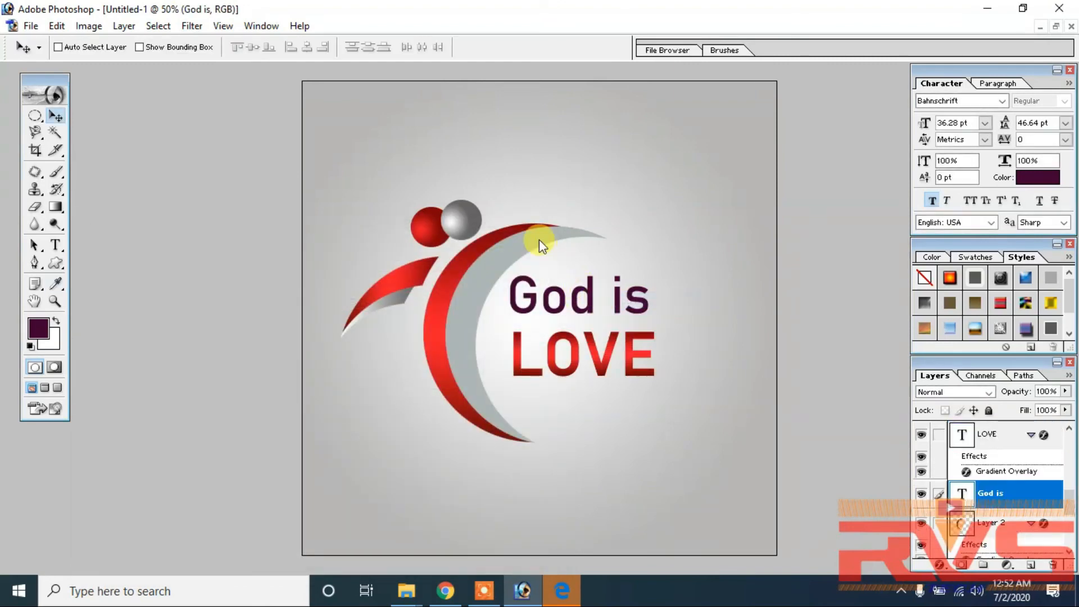
key(alt+l)
key(y)
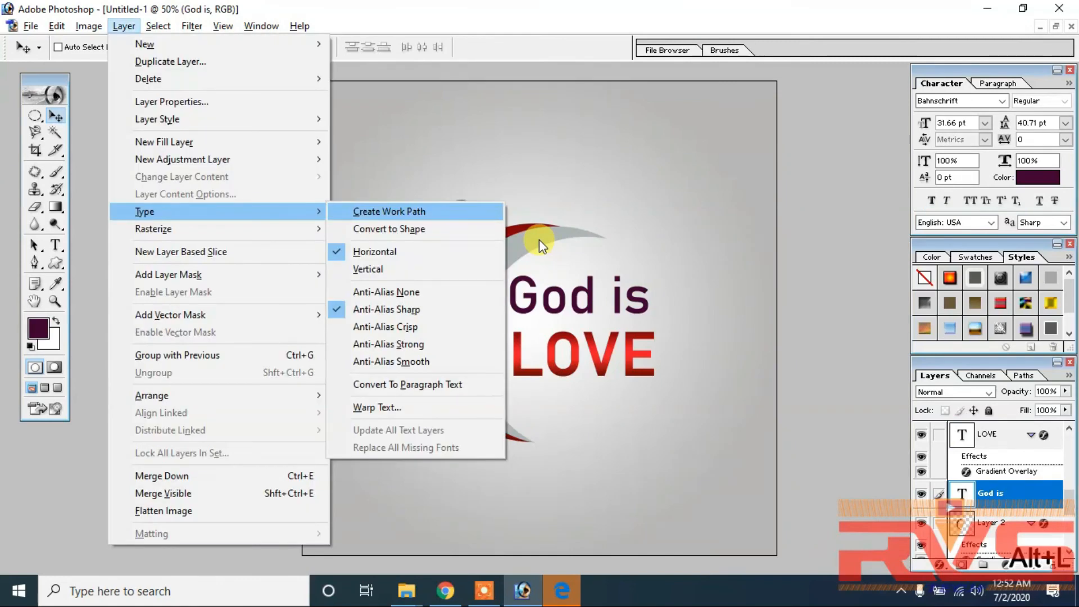
key(Escape)
key(Escape)
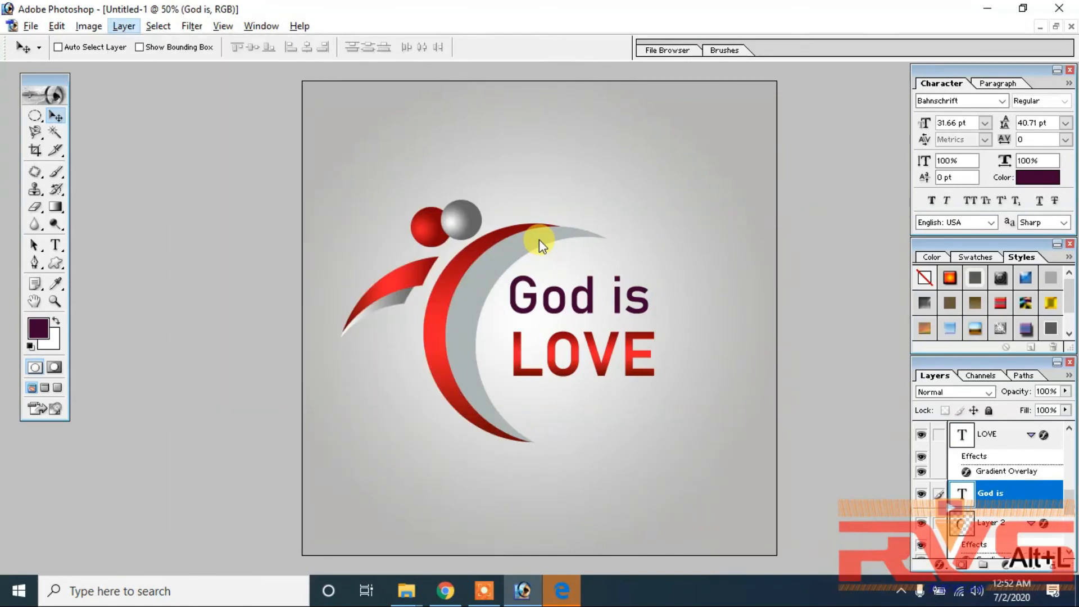
Apply a Gradient Overlay to the "God is" text using the two-color bright-to-dark red preset, leaving Color Overlay off.
key(alt+l)
key(Escape)
key(Escape)
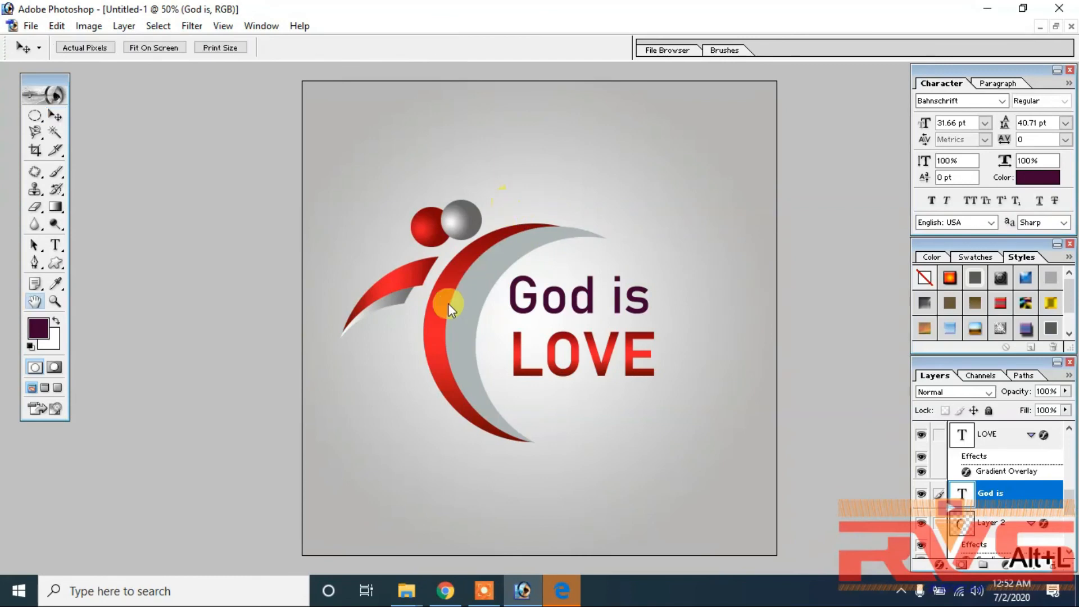
click(120, 420)
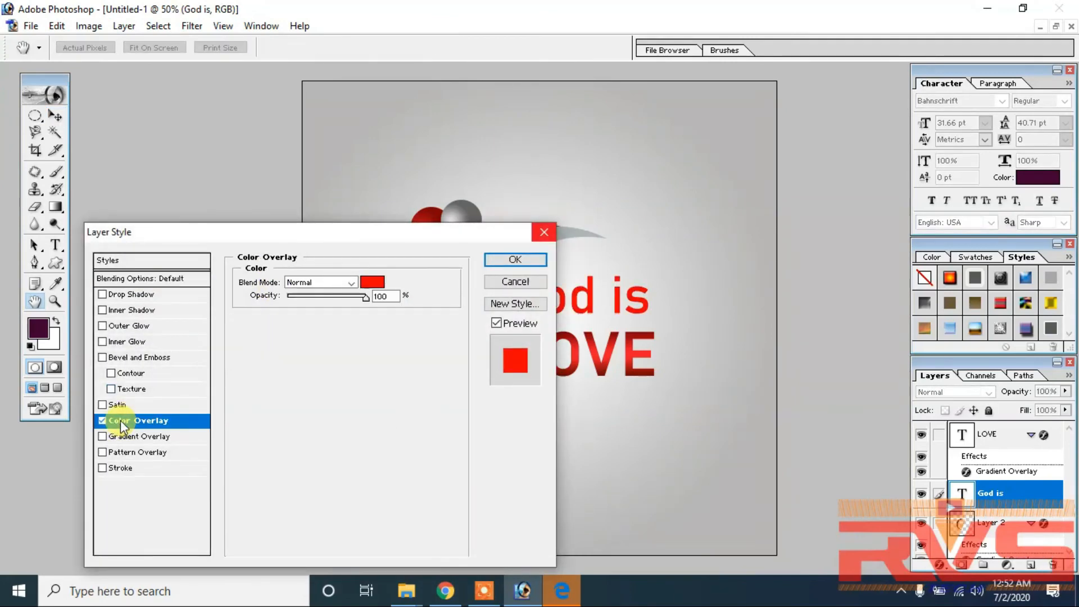
click(105, 430)
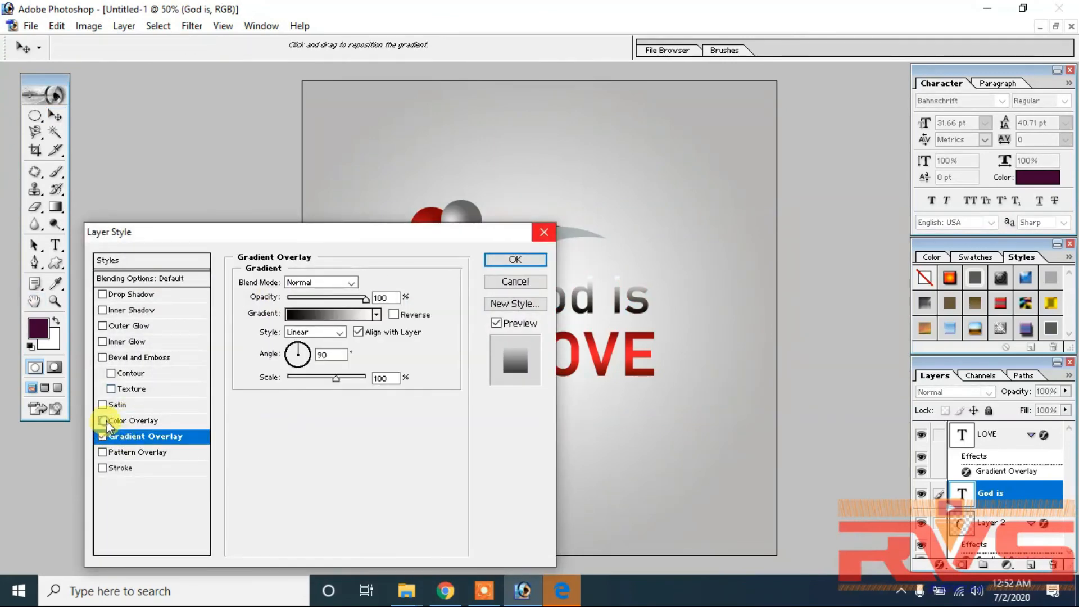
click(103, 420)
click(376, 314)
click(354, 420)
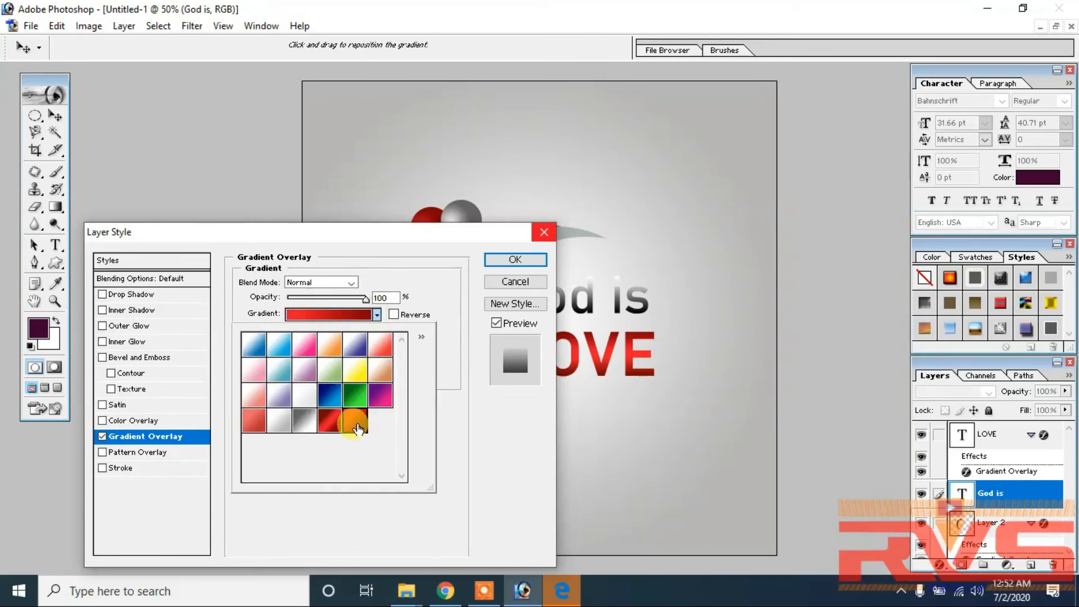
click(515, 258)
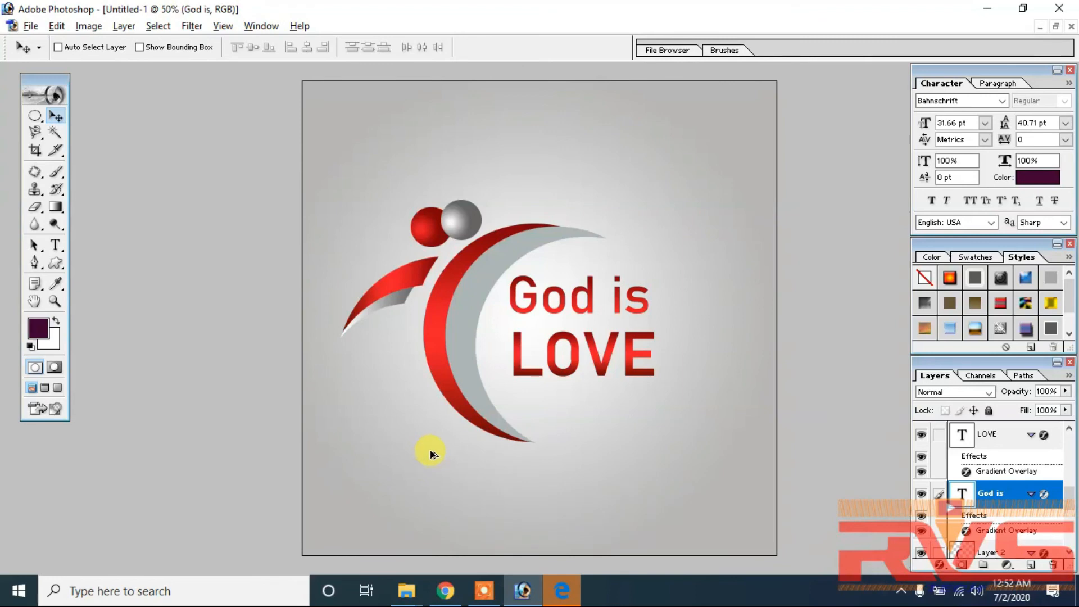
Delete the radial gradient backdrop layer and the white Background layer behind the logo.
right_click(628, 168)
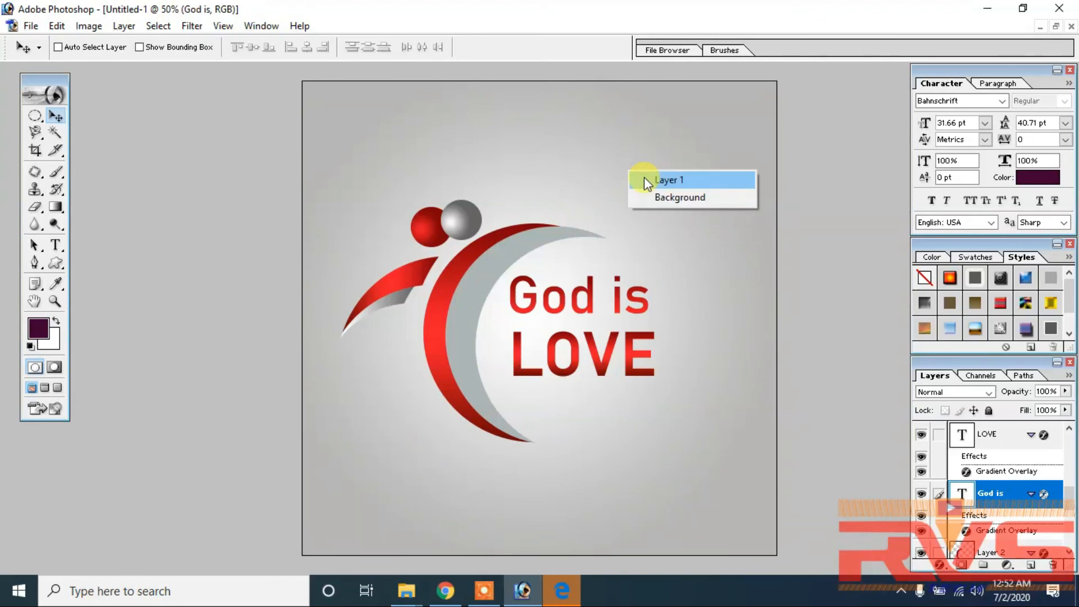
click(644, 178)
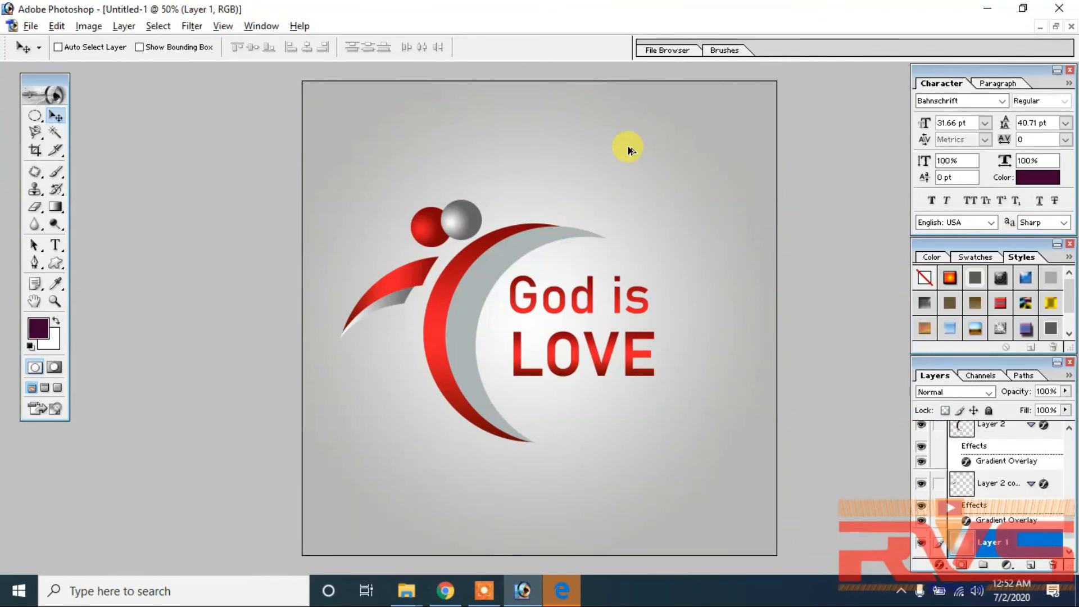
key(alt+l)
key(l)
right_click(637, 182)
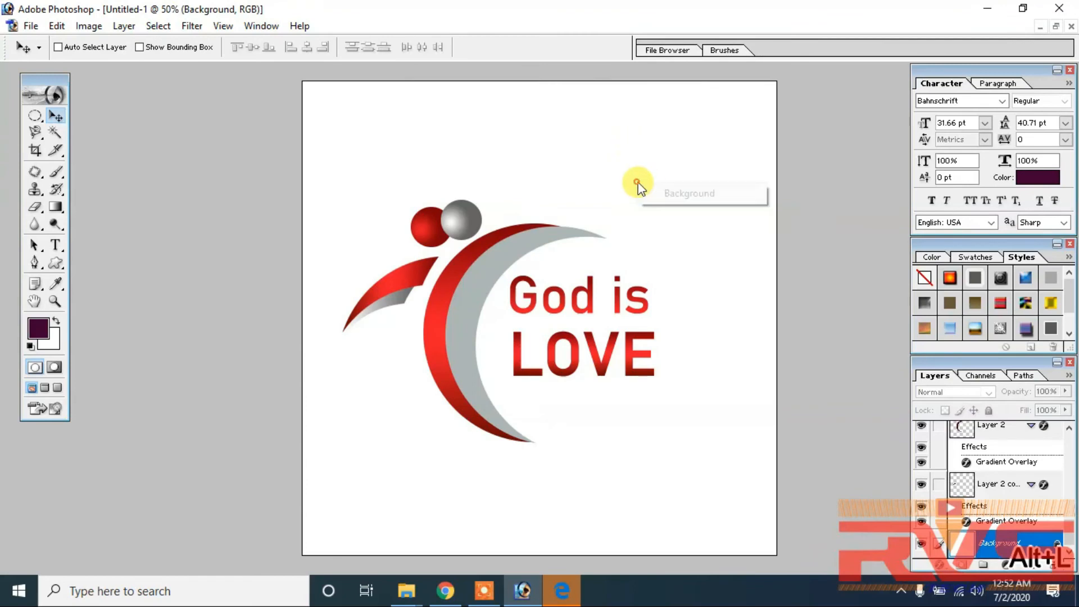
click(641, 190)
key(alt+l)
key(l)
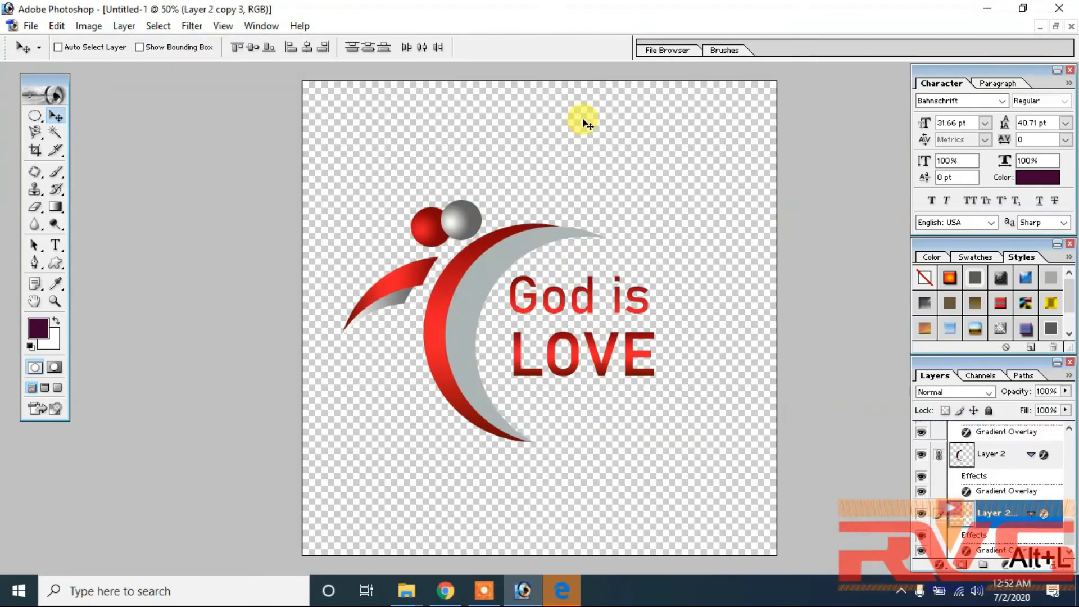